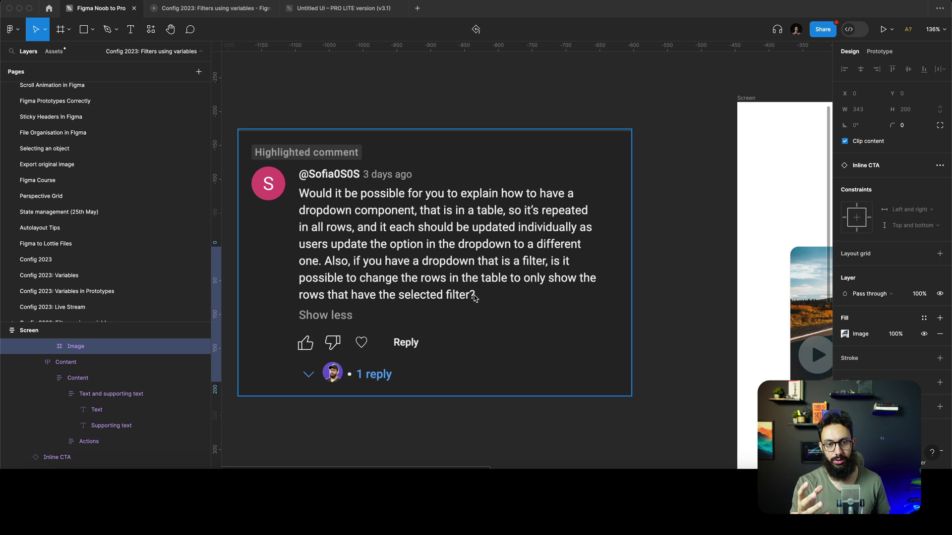
# Step: Review the highlighted comment about dropdown filtering and the Screen frame with its vehicle cards
pyautogui.scroll(1, 377, 208)
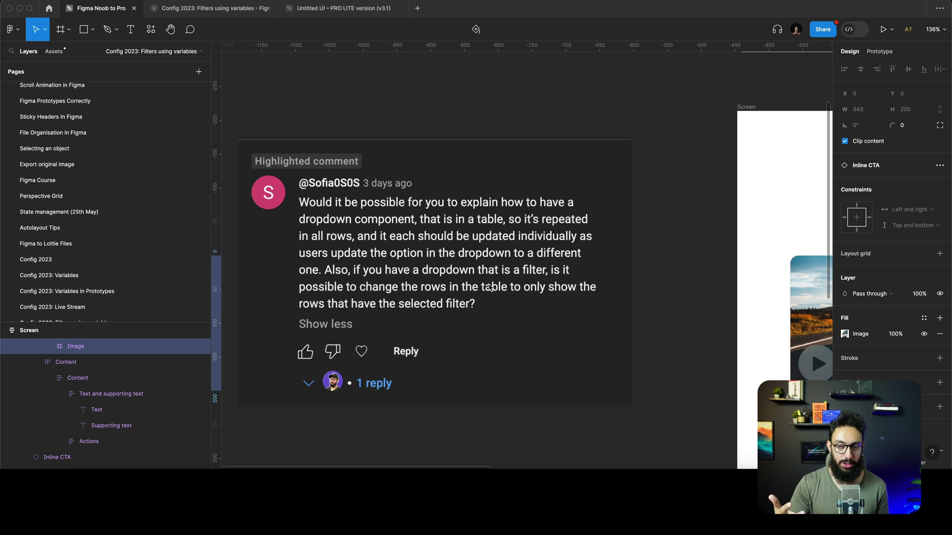
pyautogui.scroll(-3, 489, 287)
pyautogui.scroll(-2, 491, 286)
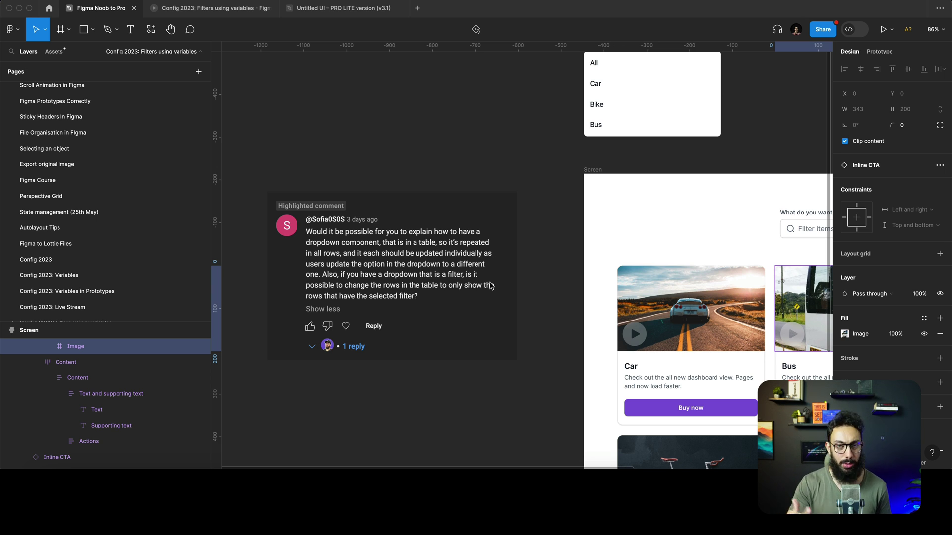
pyautogui.hscroll(6, 507, 278)
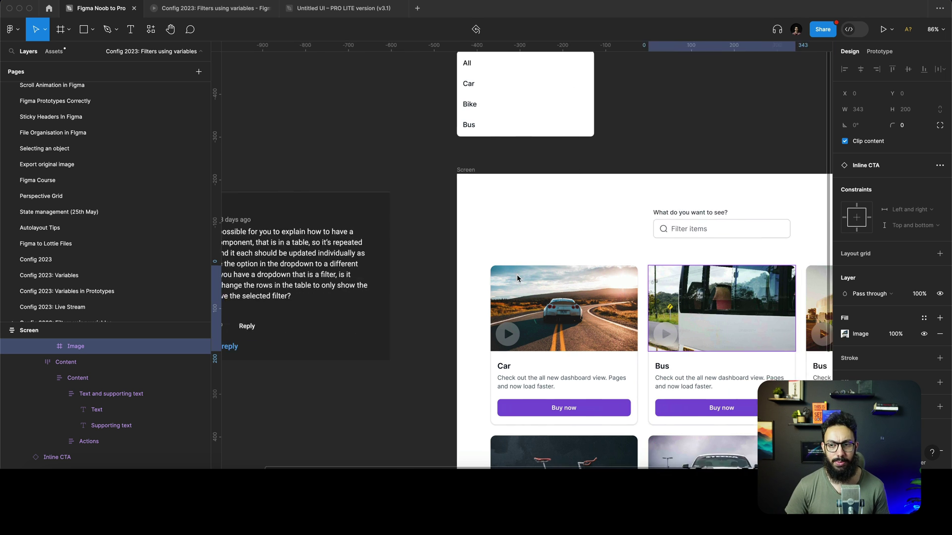
pyautogui.scroll(-3, 518, 278)
pyautogui.scroll(-2, 517, 274)
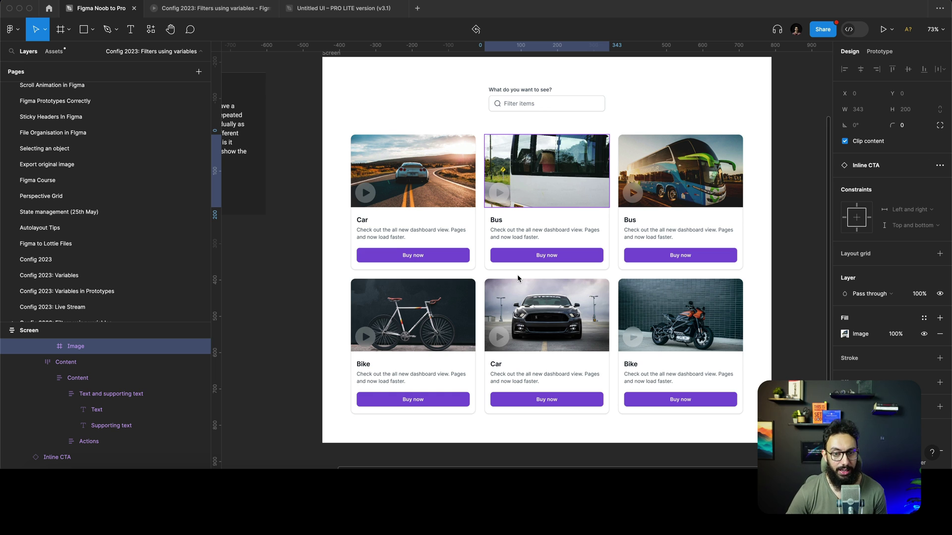
pyautogui.scroll(3, 496, 266)
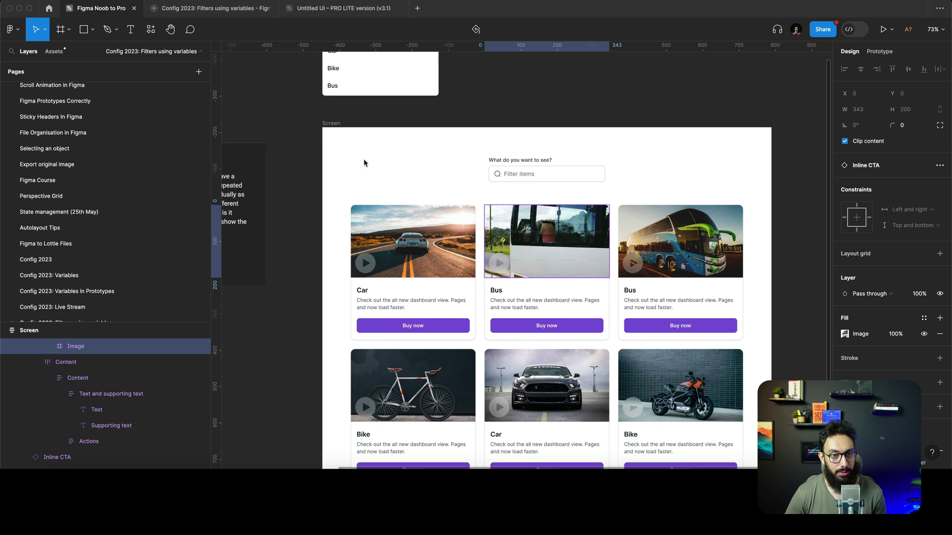
# Step: Inspect the Filter items input, the Menu frame with its options, and the vehicle cards on the Screen frame
pyautogui.click(329, 127)
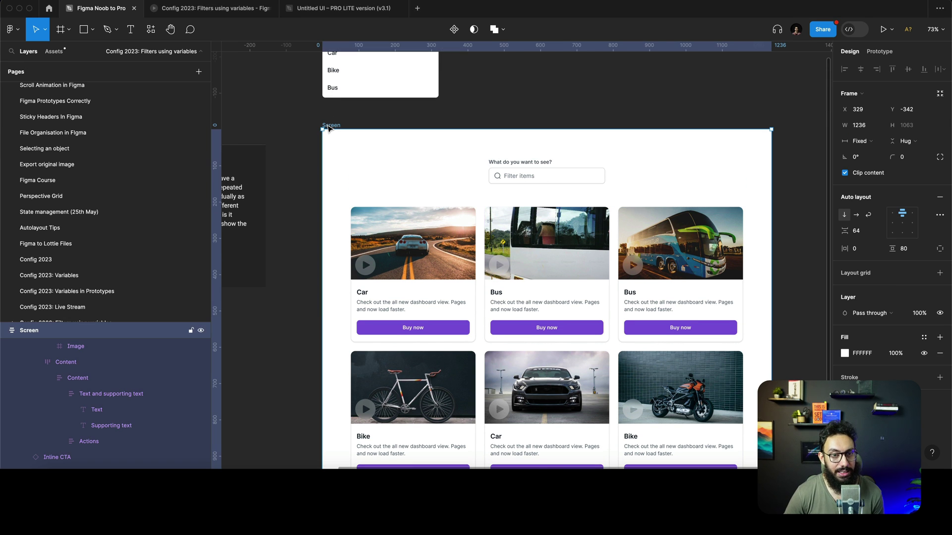
pyautogui.click(546, 181)
pyautogui.scroll(-2, 552, 177)
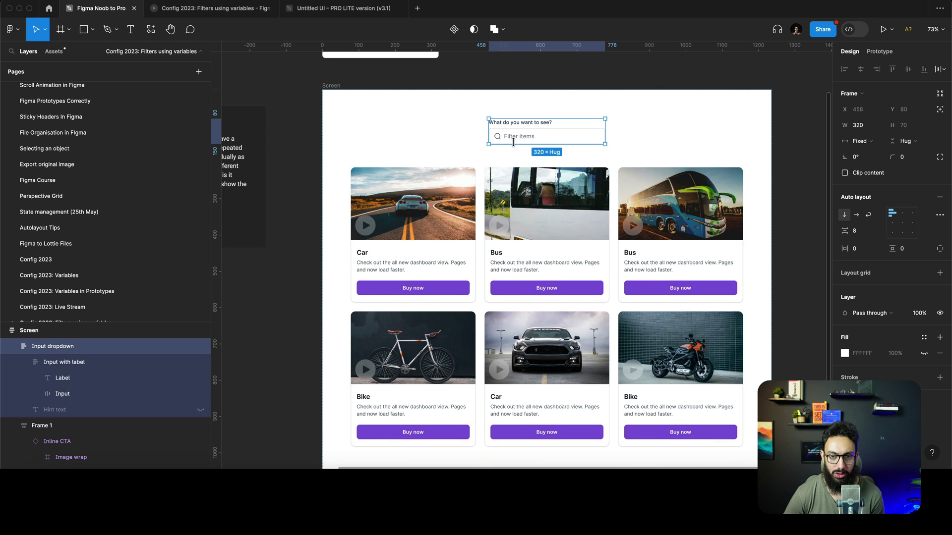
pyautogui.scroll(5, 527, 141)
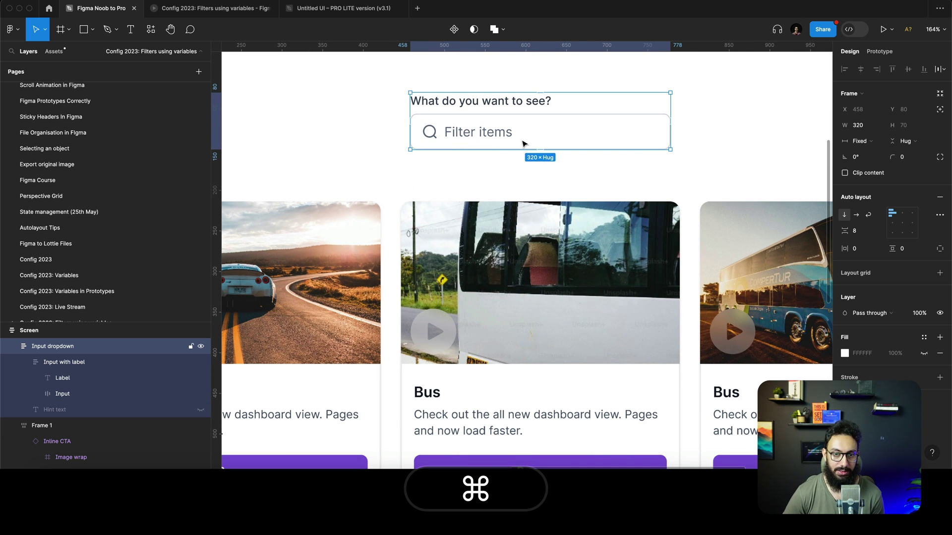
pyautogui.scroll(-3, 427, 142)
pyautogui.scroll(5, 427, 149)
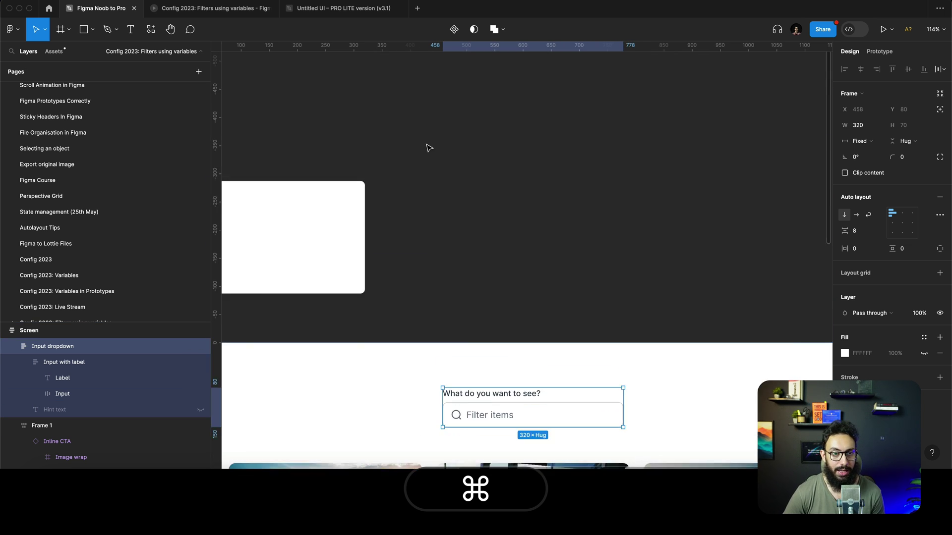
pyautogui.scroll(-3, 321, 198)
pyautogui.click(321, 198)
pyautogui.scroll(-5, 446, 207)
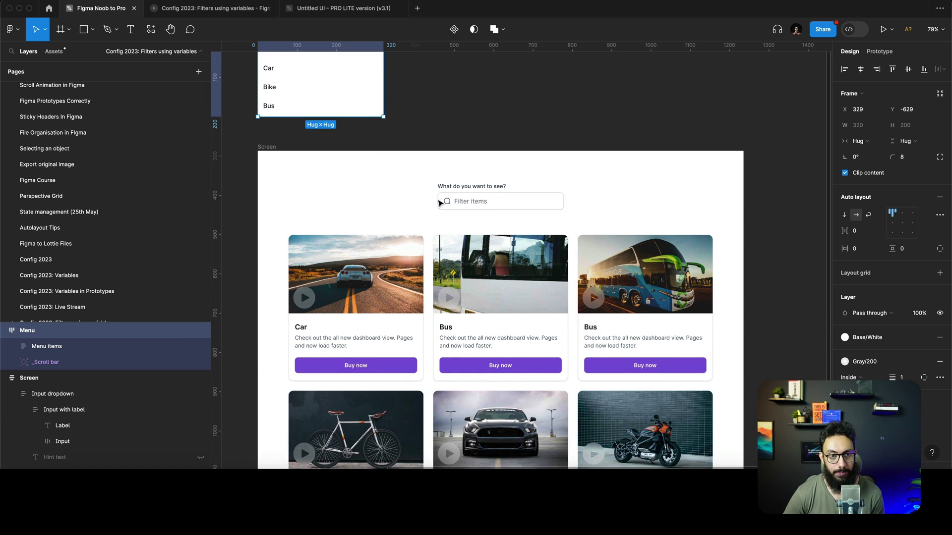
pyautogui.scroll(3, 322, 136)
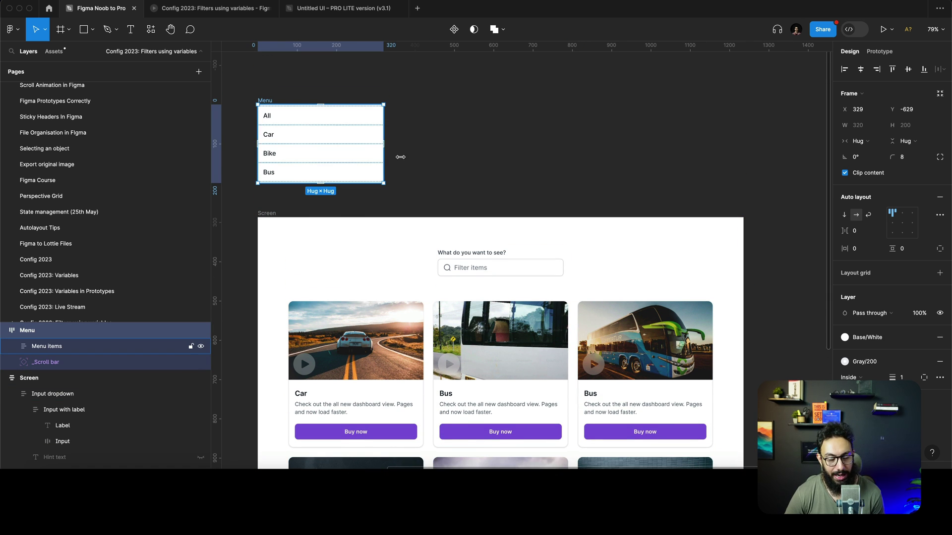
pyautogui.scroll(-5, 371, 188)
pyautogui.click(464, 253)
pyautogui.scroll(-5, 446, 254)
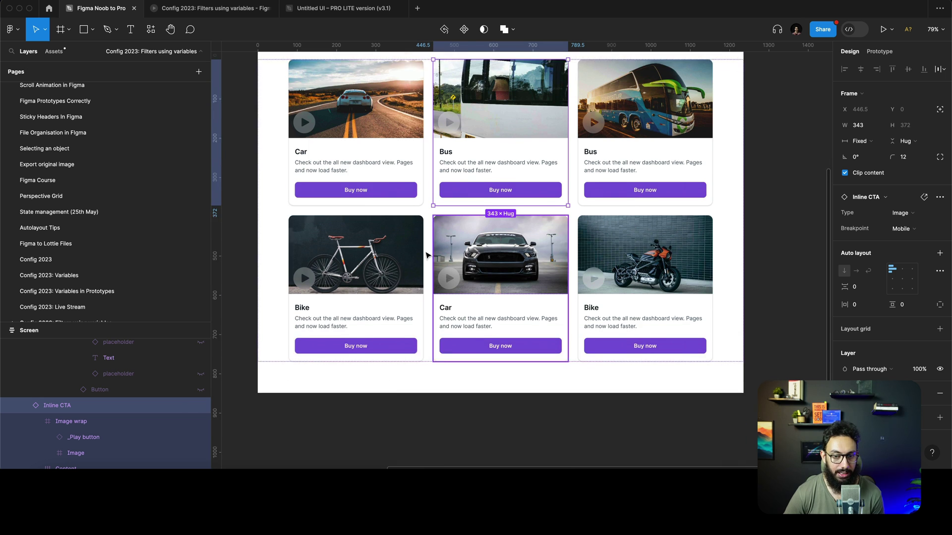
pyautogui.scroll(3, 575, 237)
pyautogui.scroll(7, 300, 318)
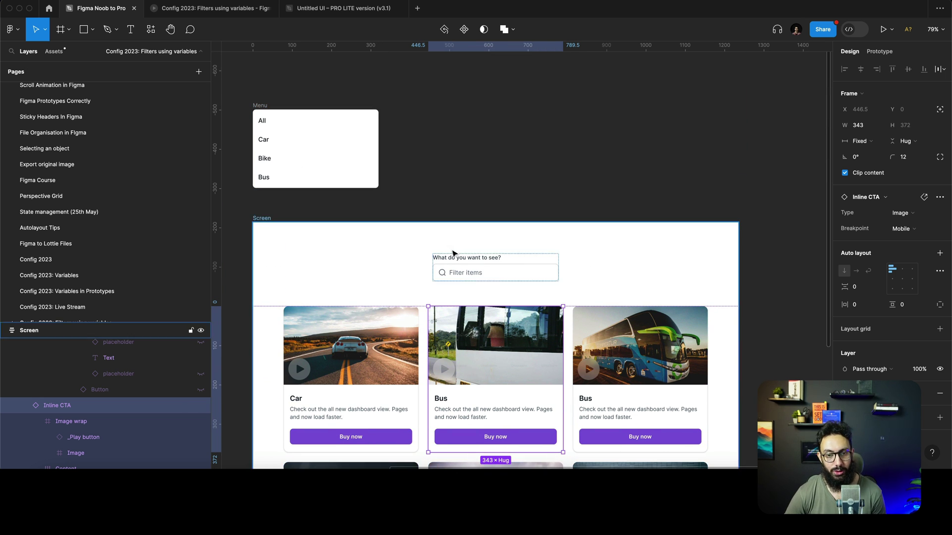
# Step: Add an On click interaction from the Input dropdown that opens the Menu frame as an overlay
pyautogui.click(550, 273)
pyautogui.hotkey('shift', 'e')
pyautogui.moveTo(558, 268); pyautogui.dragTo(329, 155)
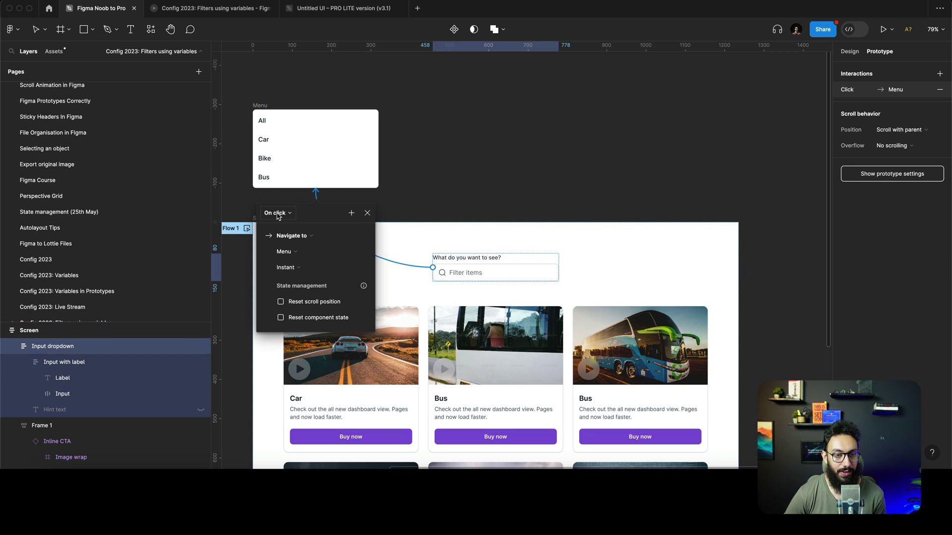
pyautogui.click(292, 237)
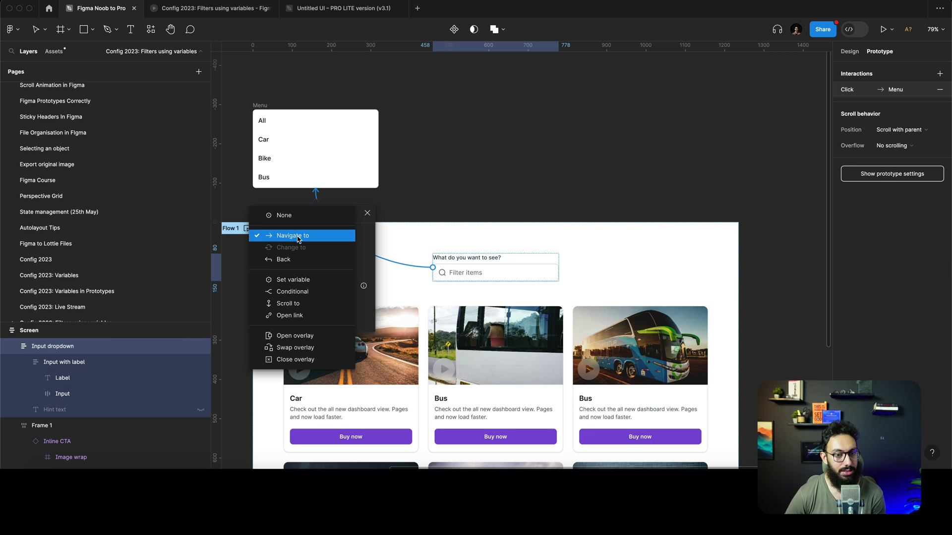
pyautogui.click(315, 339)
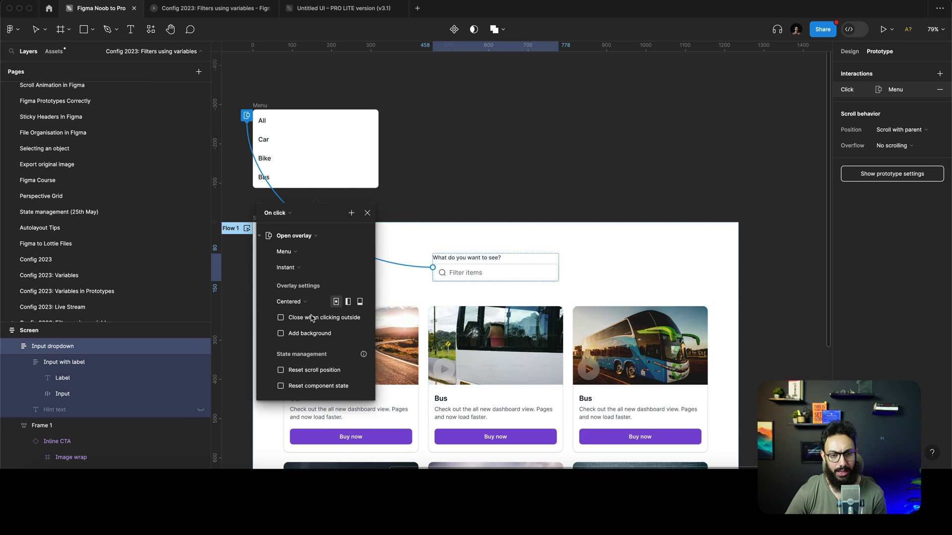
# Step: Set the overlay position to Manual and place the menu directly below the Filter items field
pyautogui.click(293, 302)
pyautogui.click(298, 391)
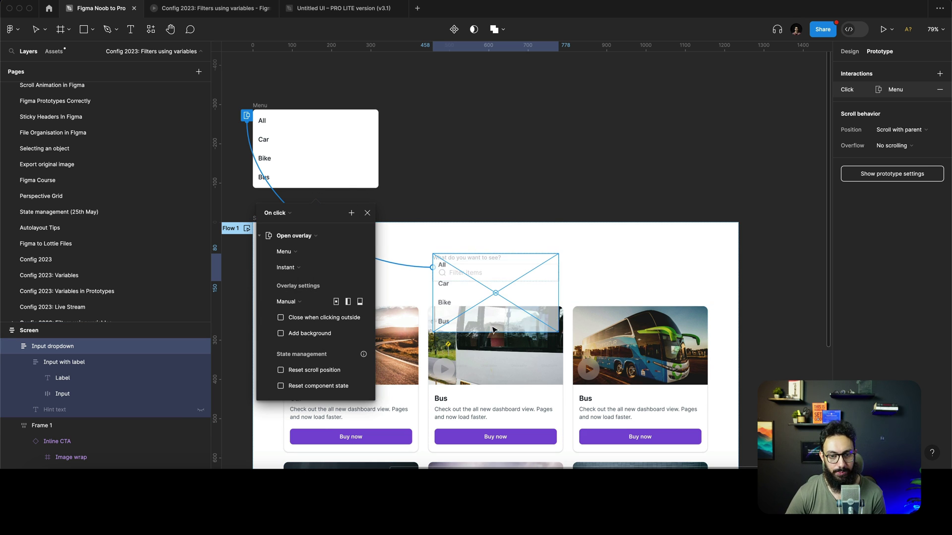
pyautogui.moveTo(513, 300); pyautogui.dragTo(471, 290)
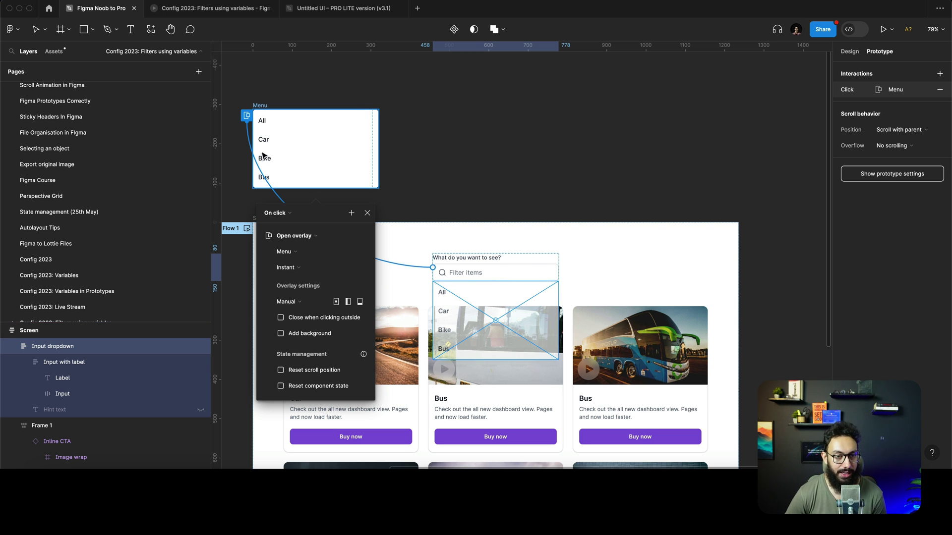
pyautogui.click(453, 159)
pyautogui.scroll(-2, 421, 172)
pyautogui.scroll(2, 272, 148)
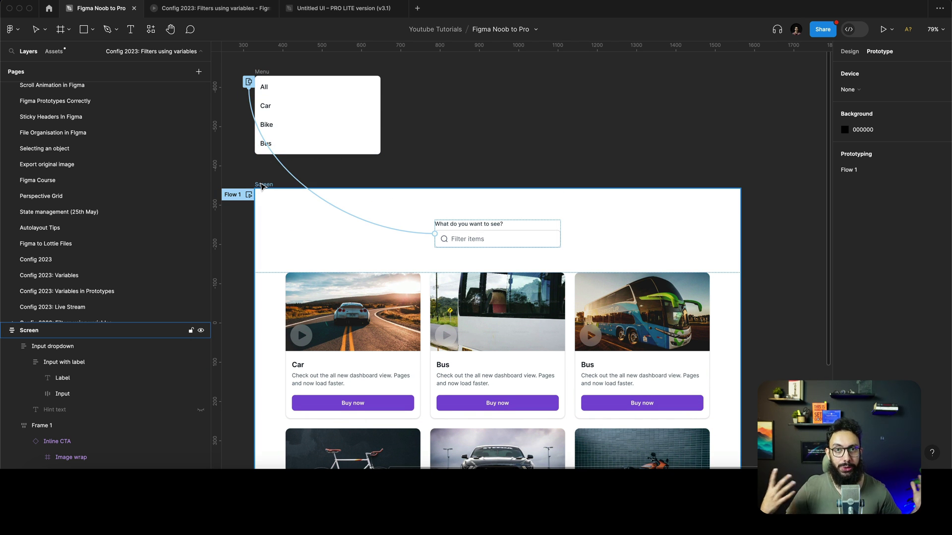
# Step: Duplicate the Screen frame beside the original
pyautogui.click(262, 186)
pyautogui.press('super+d')
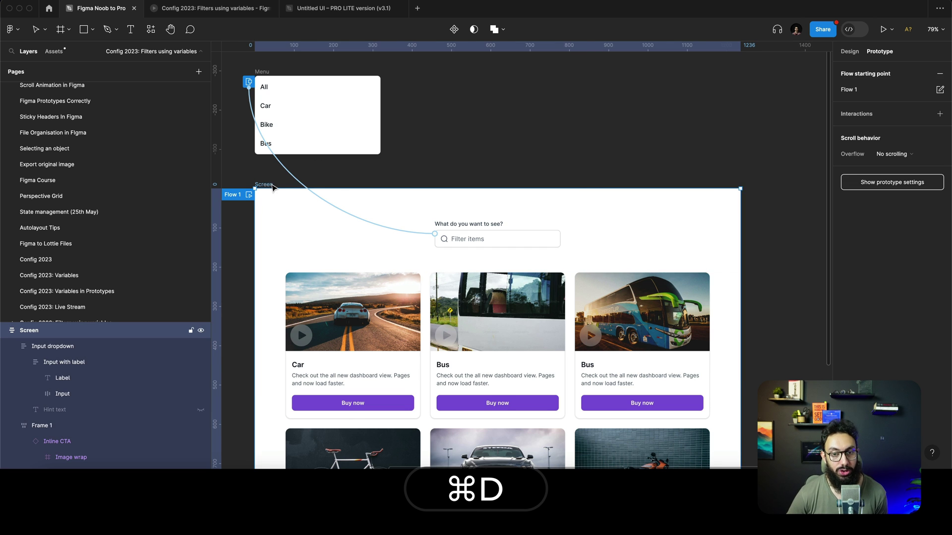
pyautogui.hscroll(-5, 582, 209)
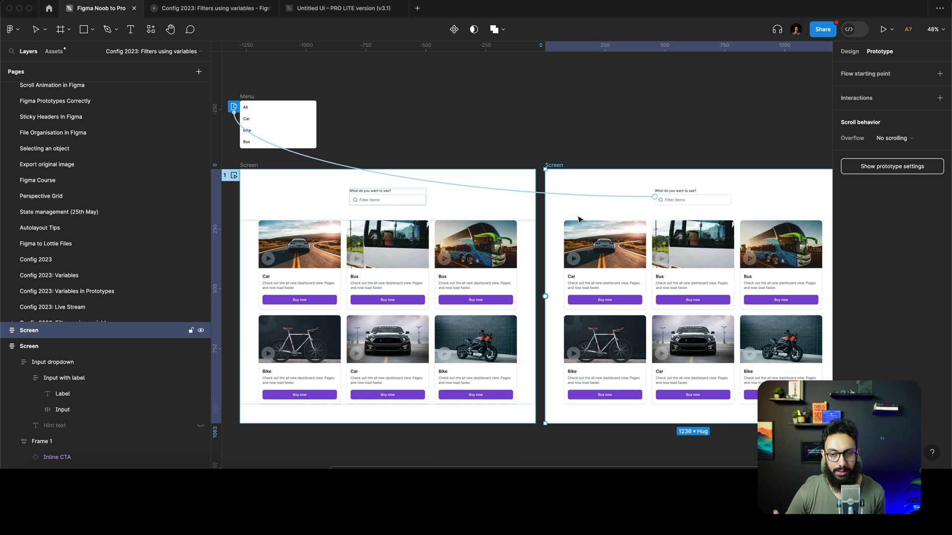
# Step: Hide the Bus and Bike cards in the duplicated Screen frame, keeping only the two Car cards
pyautogui.click(582, 232)
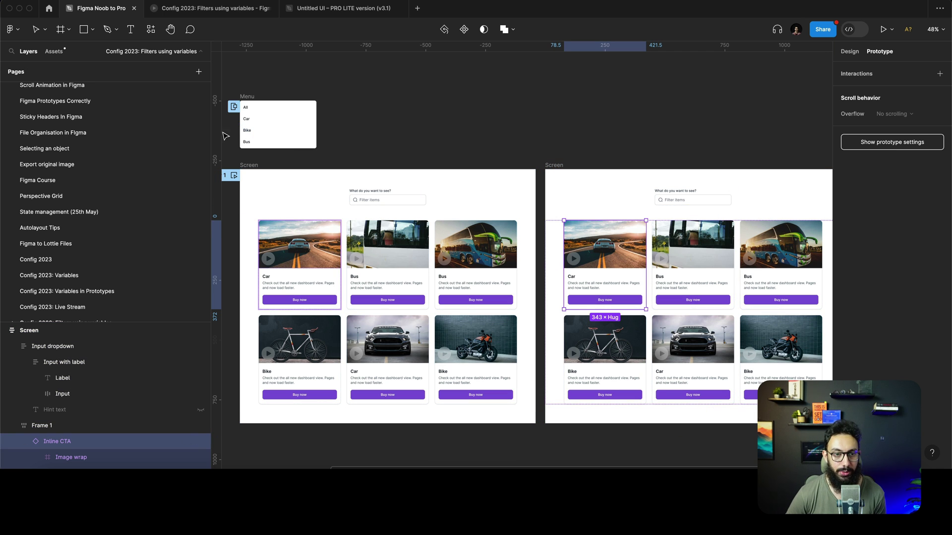
pyautogui.click(693, 248)
pyautogui.keyDown('shift'); pyautogui.click(781, 248); pyautogui.keyUp('shift')
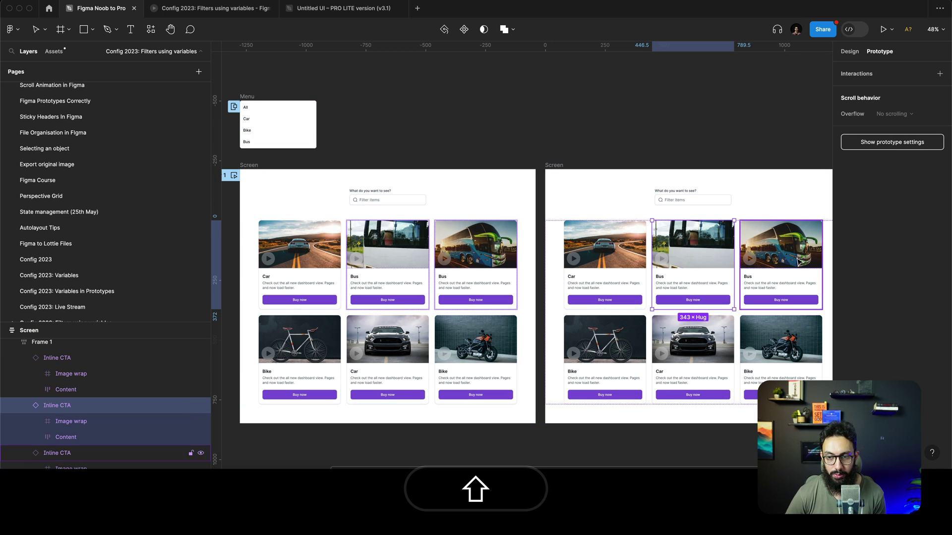
pyautogui.keyDown('shift'); pyautogui.click(769, 363); pyautogui.keyUp('shift')
pyautogui.keyDown('shift'); pyautogui.click(689, 359); pyautogui.keyUp('shift')
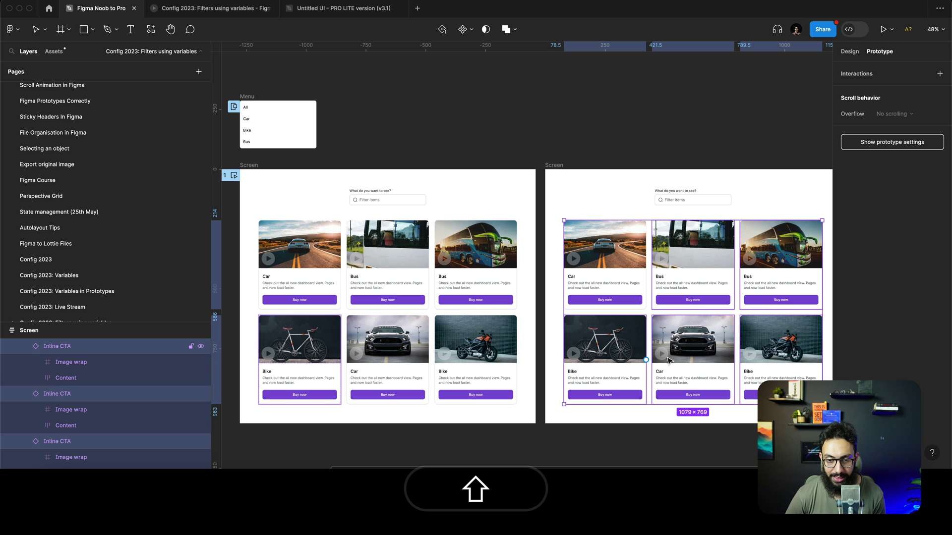
pyautogui.press('shift+super+h')
pyautogui.click(676, 149)
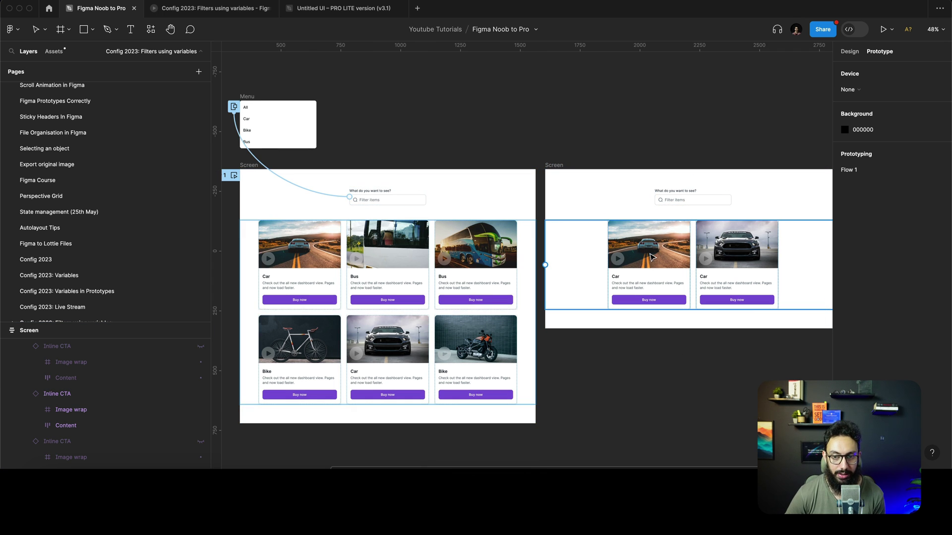
# Step: Link the Car menu item to the duplicated Screen frame with an On click Navigate to interaction
pyautogui.doubleClick(267, 119)
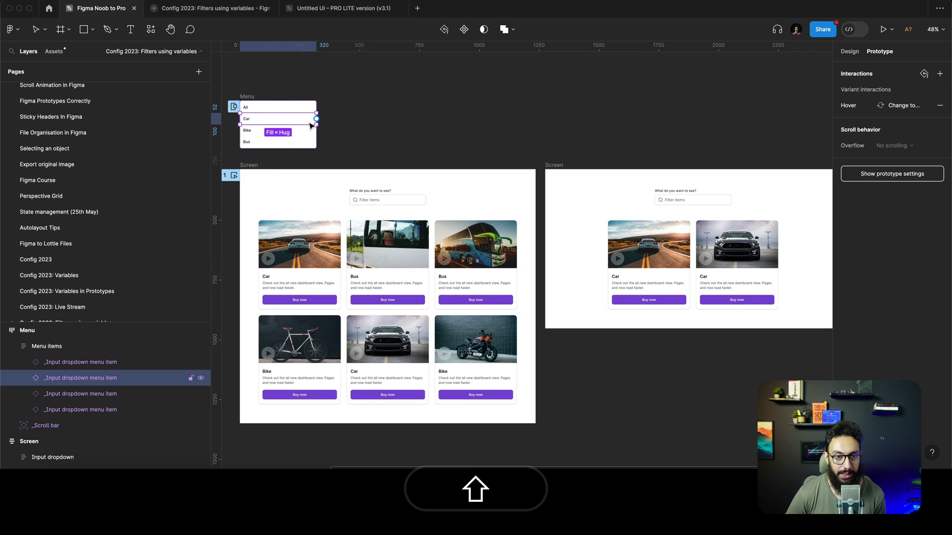
pyautogui.hotkey('shift', 'e')
pyautogui.moveTo(318, 119); pyautogui.dragTo(672, 190)
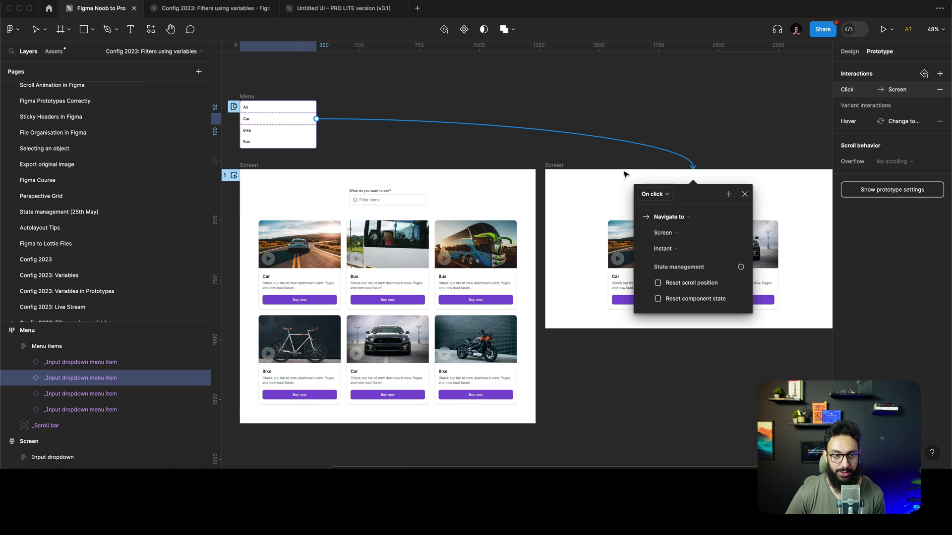
# Step: Test the Car option of the filter dropdown in the prototype preview, then return to the design file
pyautogui.press('super+3')
pyautogui.click(447, 82)
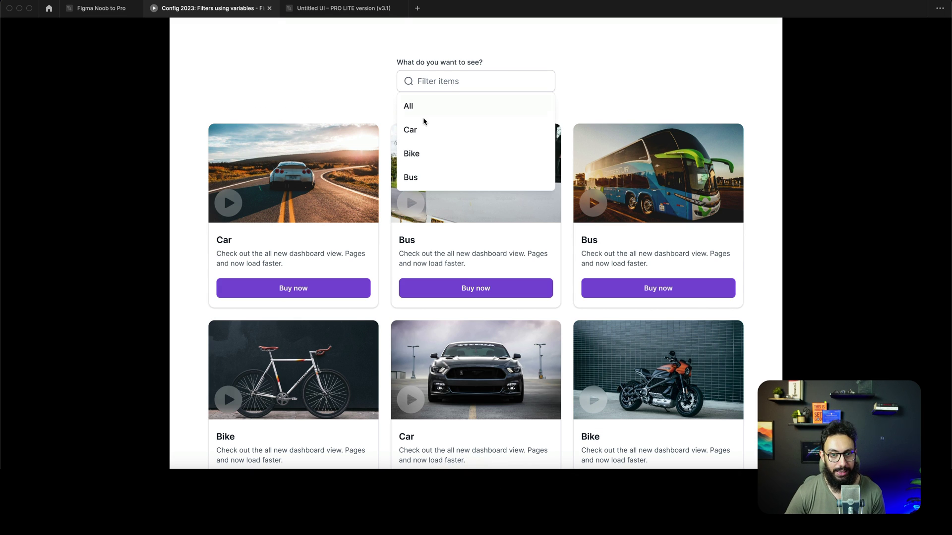
pyautogui.click(411, 130)
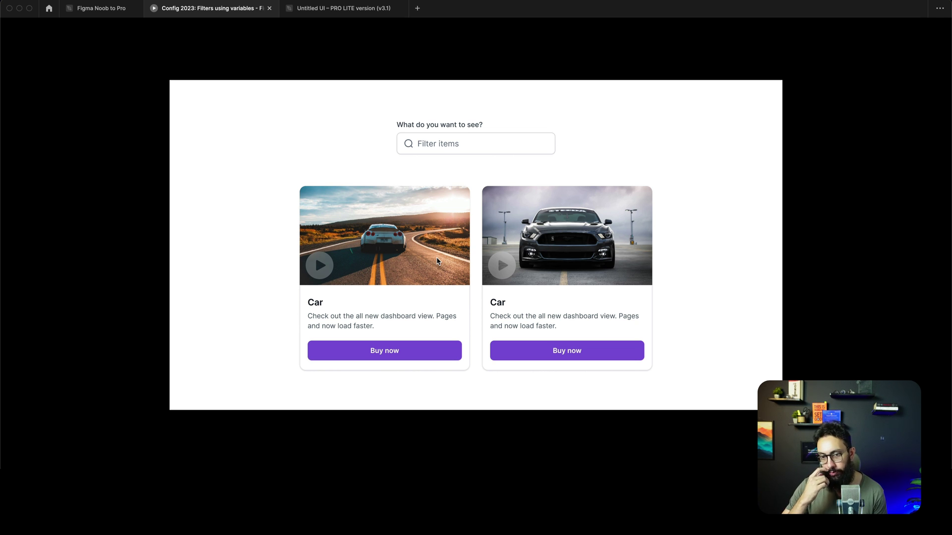
pyautogui.press('super+2')
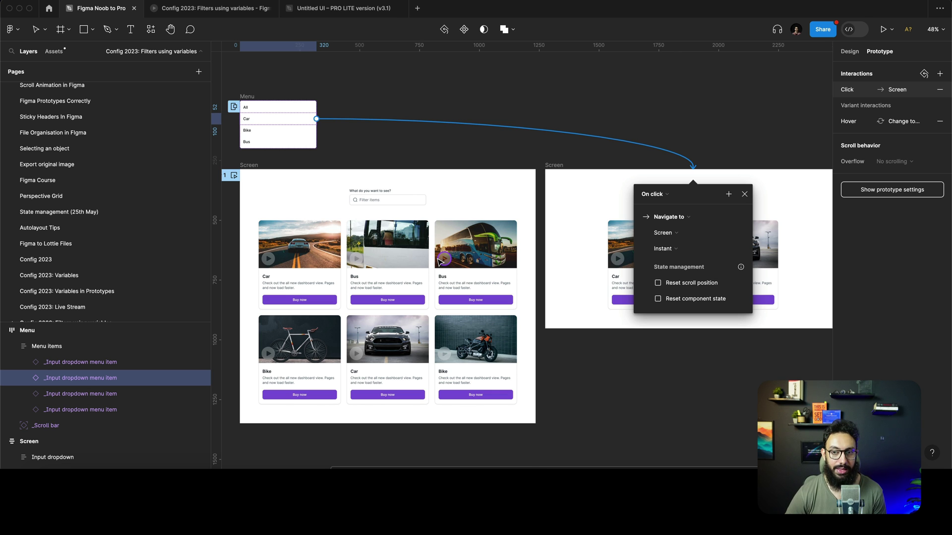
# Step: Undo the Car item's link and the hidden cards, and remove the duplicated Screen frame
pyautogui.press('super+z')
pyautogui.press('super+z')
pyautogui.press('super+z')
pyautogui.press('super+z')
pyautogui.press('super+z')
pyautogui.press('super+z')
pyautogui.press('super+z')
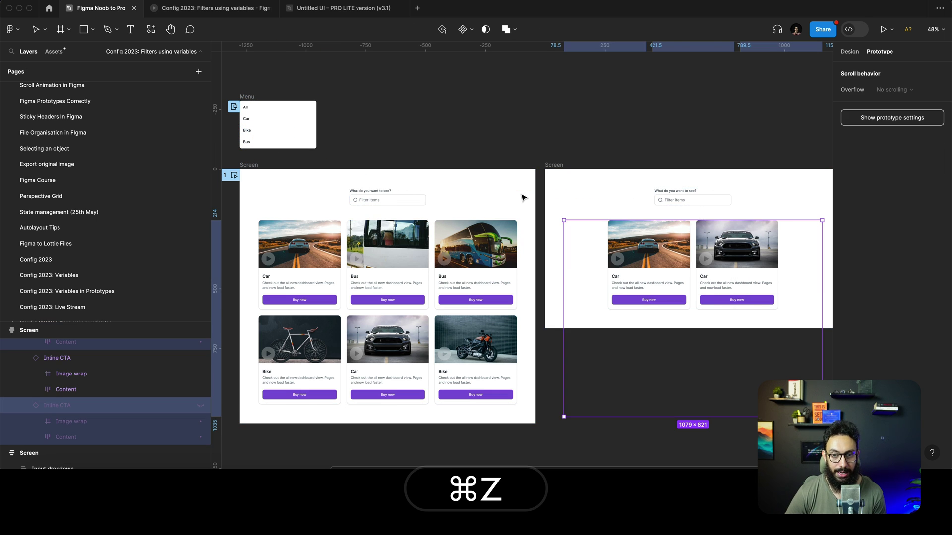
pyautogui.press('super+x')
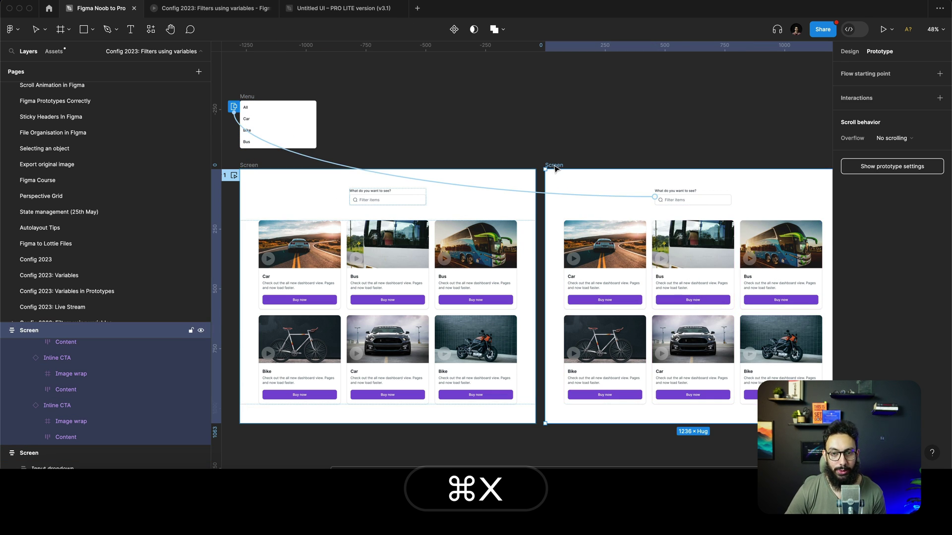
pyautogui.hscroll(-3, 520, 168)
pyautogui.hscroll(-1, 438, 164)
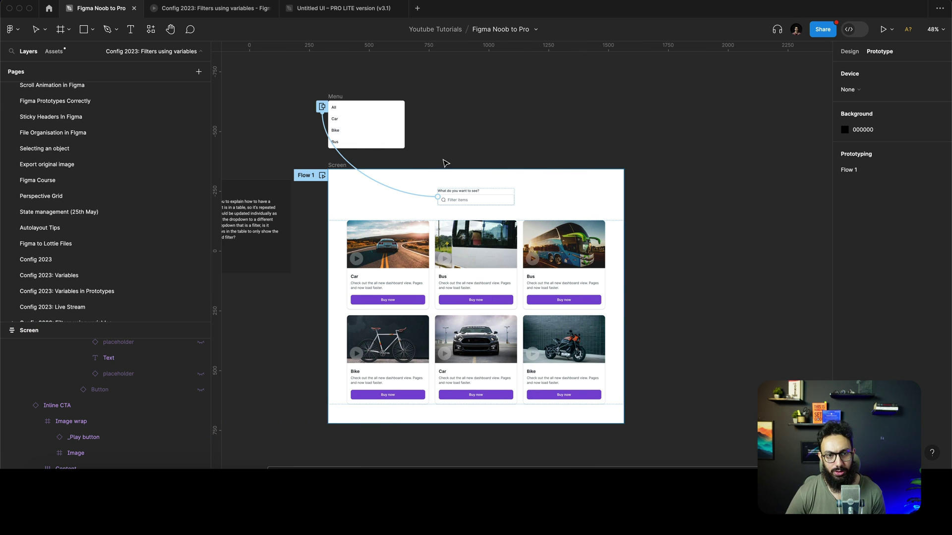
# Step: Create a new local variable collection and name it Filter Vehicles
pyautogui.click(849, 51)
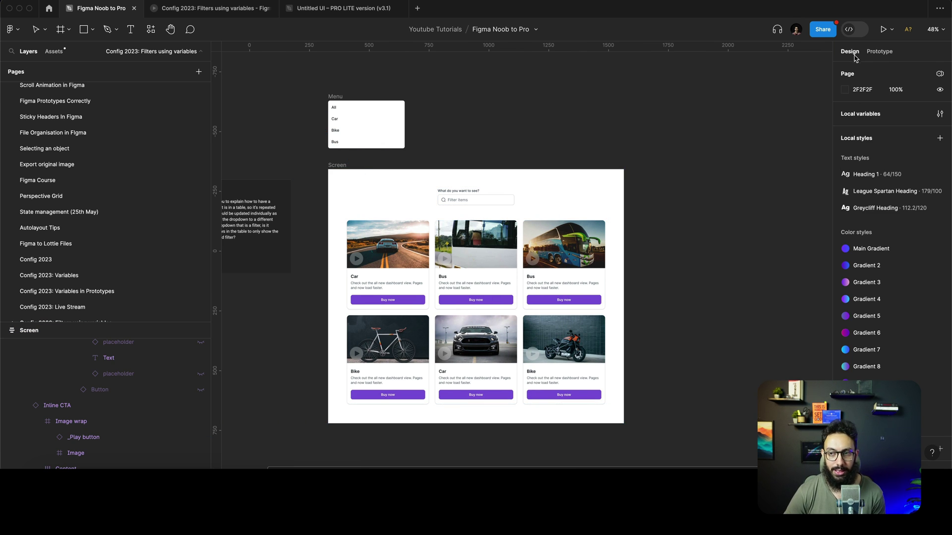
pyautogui.click(939, 114)
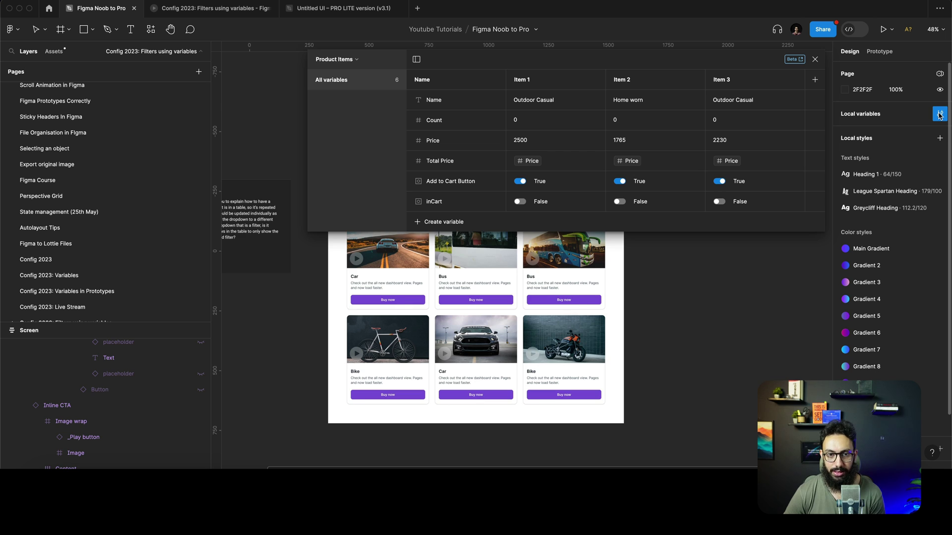
pyautogui.press('ctrl+super+r')
pyautogui.click(342, 59)
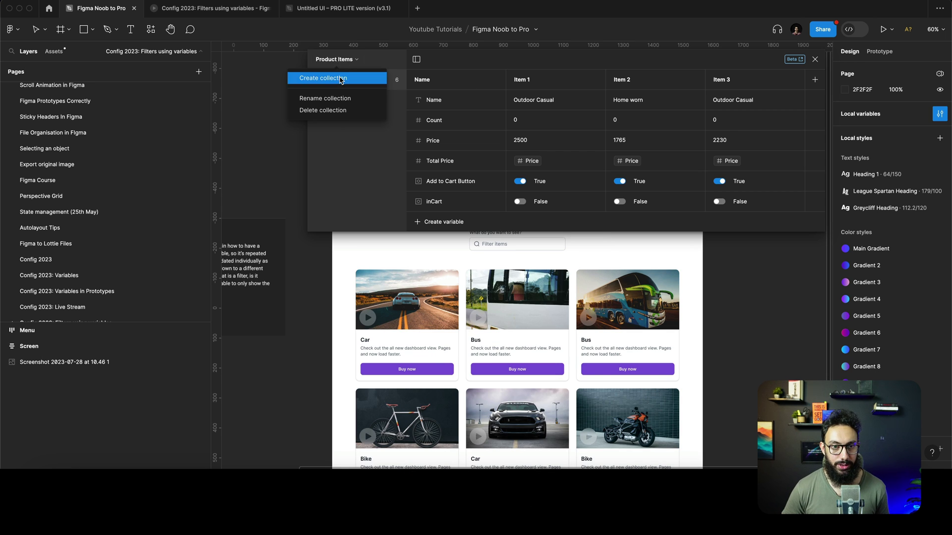
pyautogui.click(341, 78)
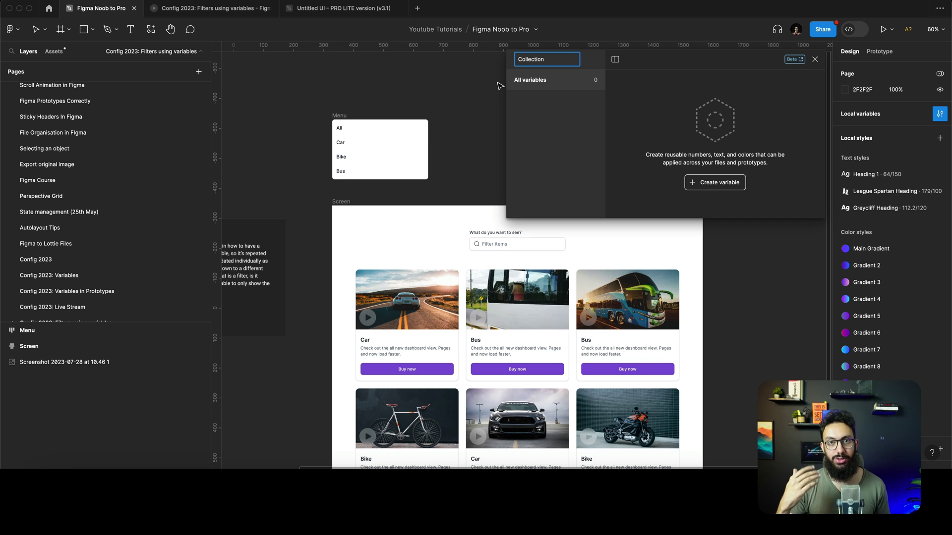
pyautogui.press('super+a')
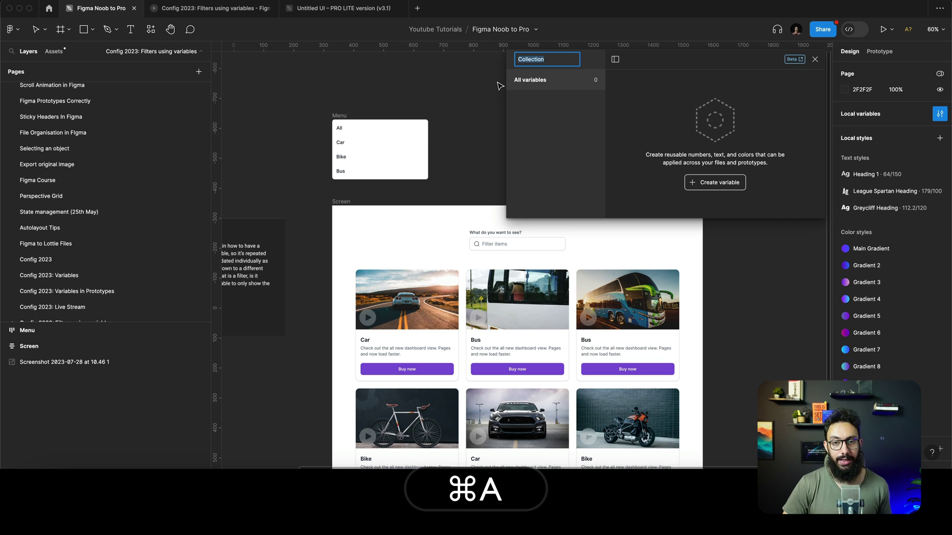
pyautogui.write('Filter Vehicles')
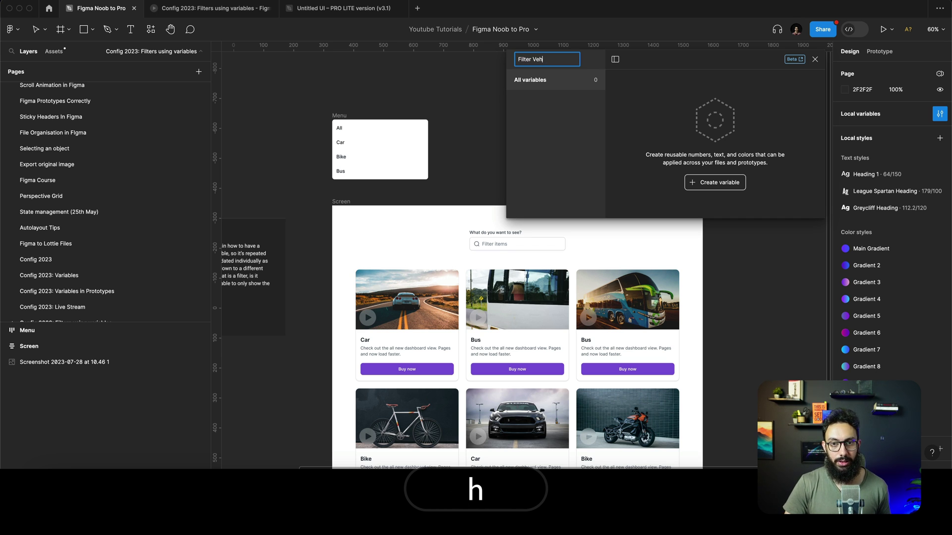
pyautogui.press('Tab')
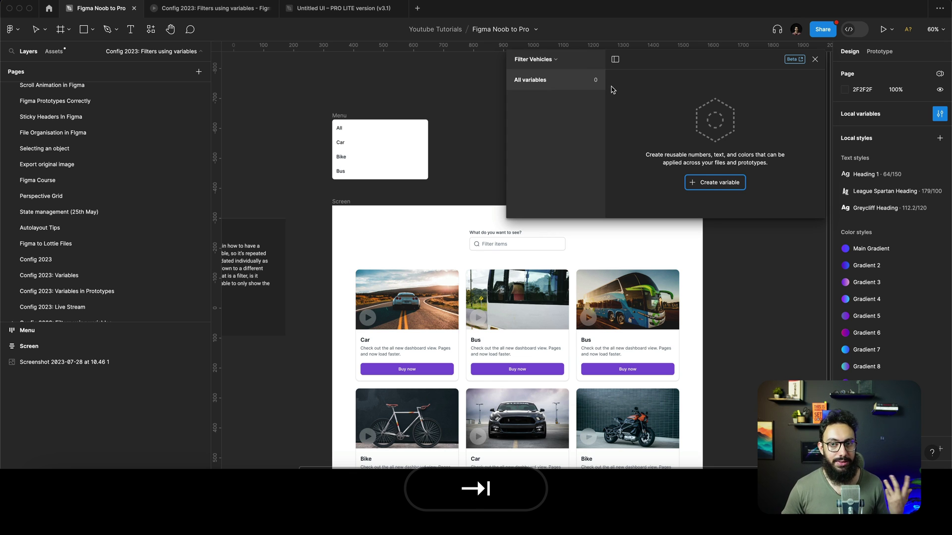
# Step: Add a Boolean variable named Car to the Filter Vehicles collection and set its value to True
pyautogui.click(703, 183)
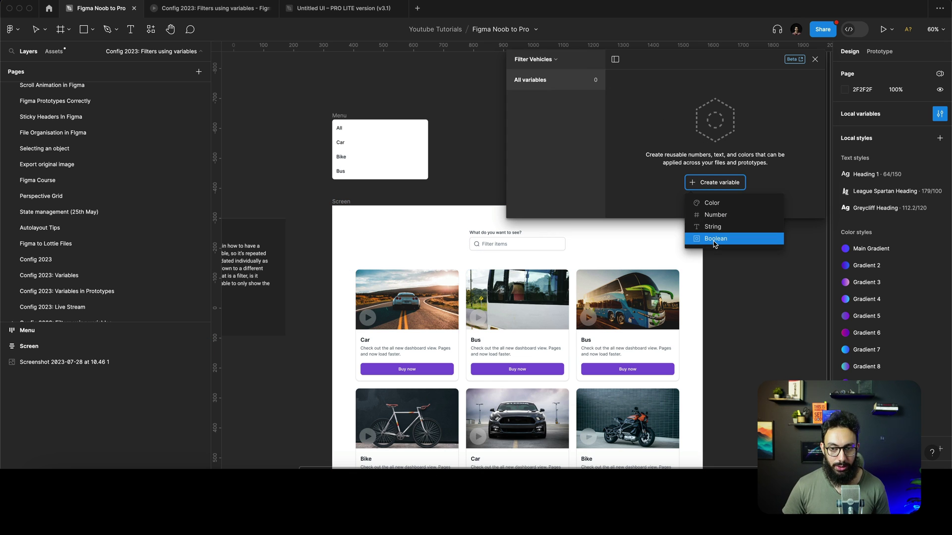
pyautogui.click(715, 240)
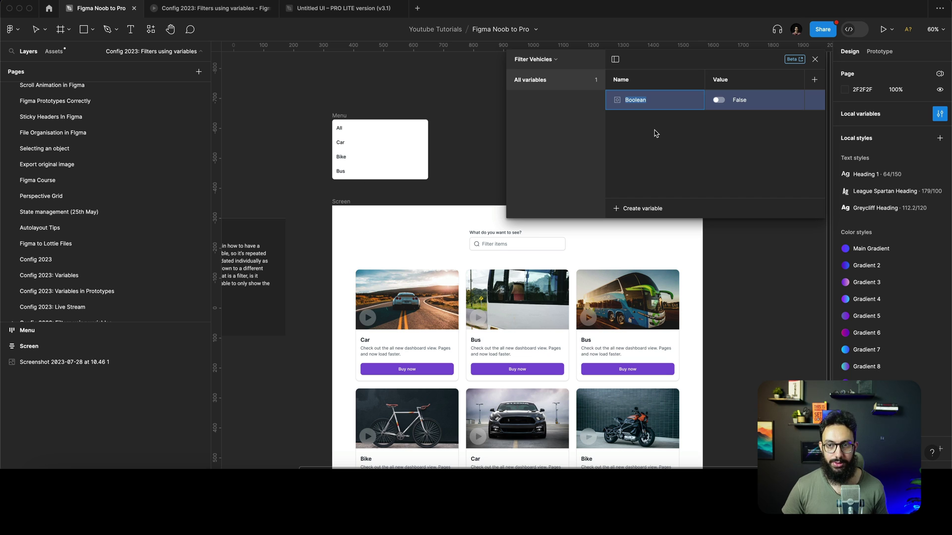
pyautogui.write('Car')
pyautogui.press('Tab')
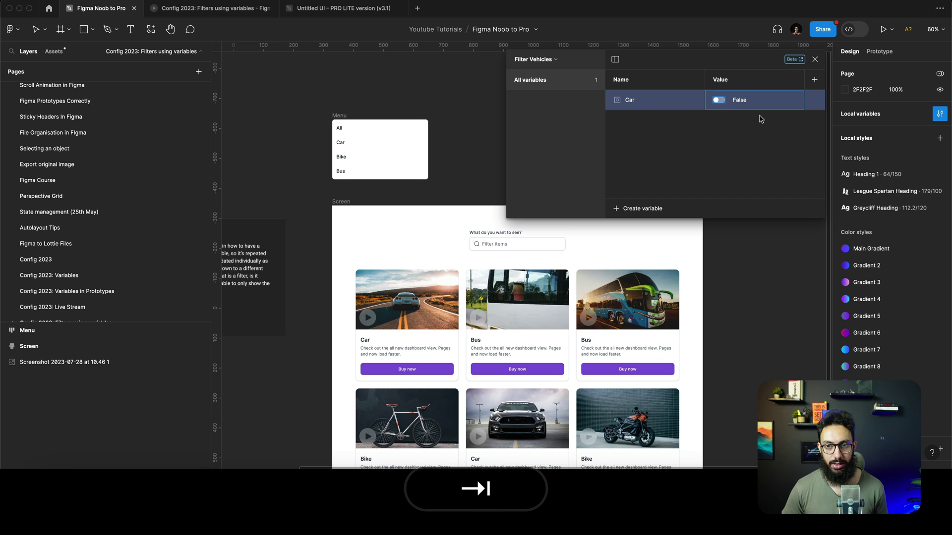
pyautogui.click(719, 100)
# Step: Add a Boolean variable named Bus to the collection and set its value to True
pyautogui.click(640, 209)
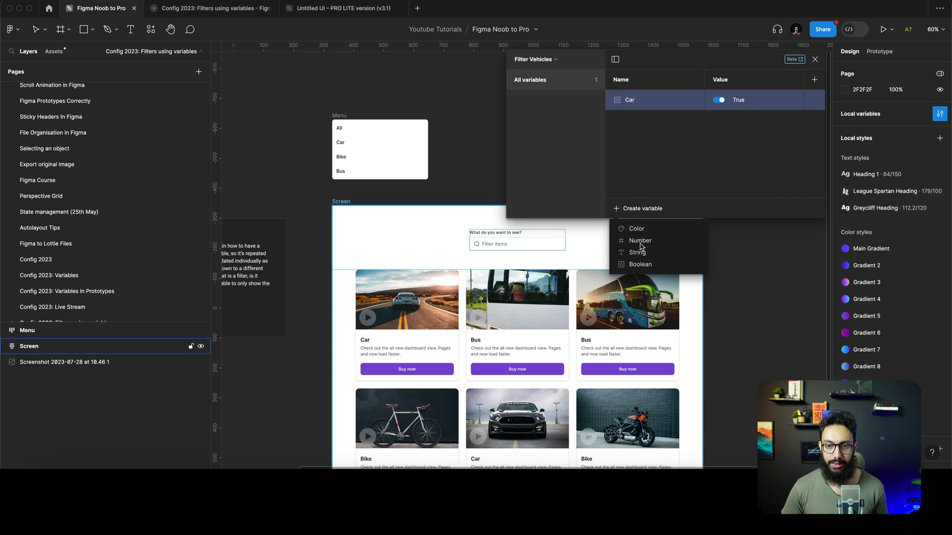
pyautogui.click(639, 265)
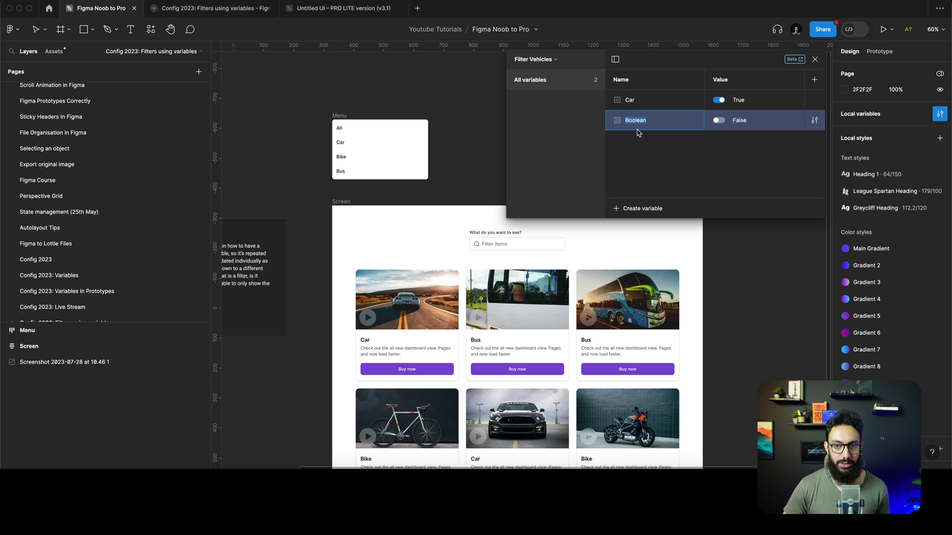
pyautogui.press('shift')
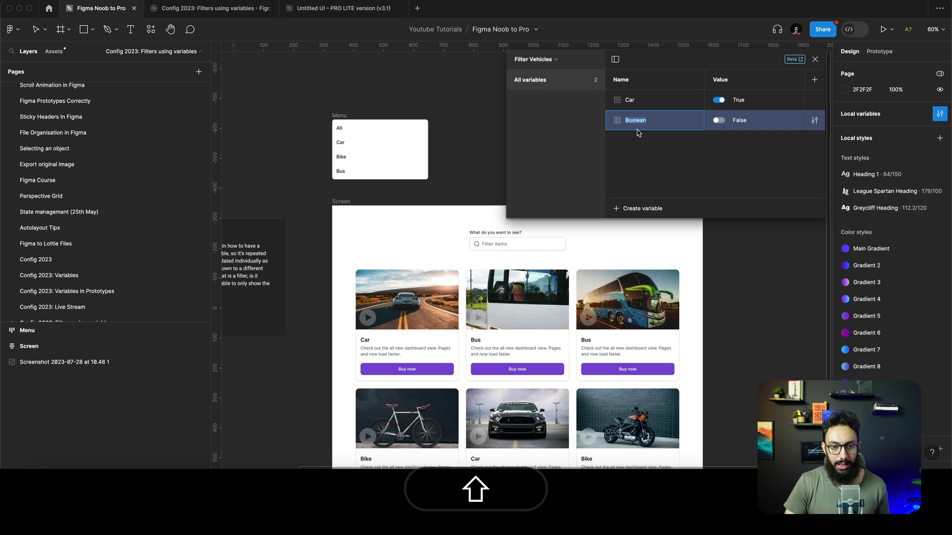
pyautogui.write('Bus')
pyautogui.press('Tab')
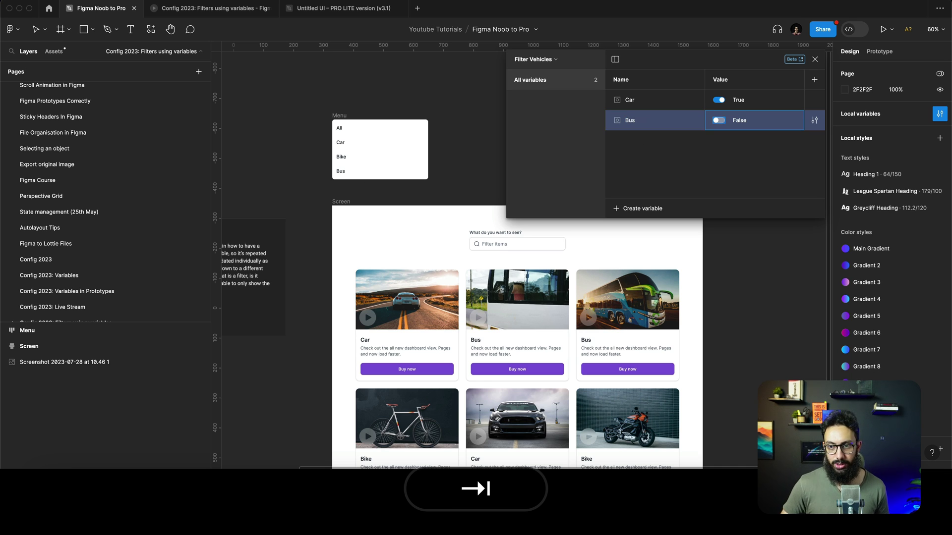
pyautogui.click(719, 120)
# Step: Add a Boolean variable named Bike to the collection and set its value to True
pyautogui.click(642, 208)
pyautogui.click(639, 264)
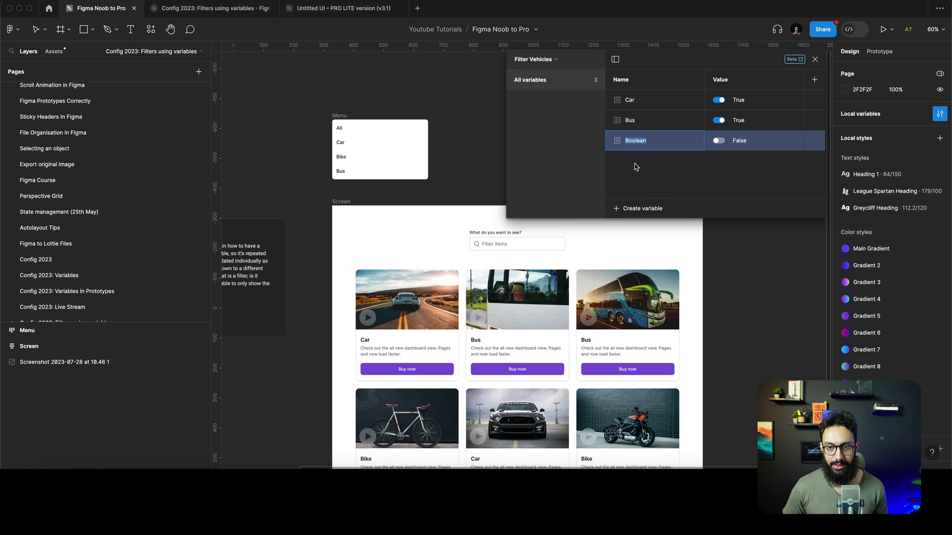
pyautogui.press('shift')
pyautogui.write('Bike')
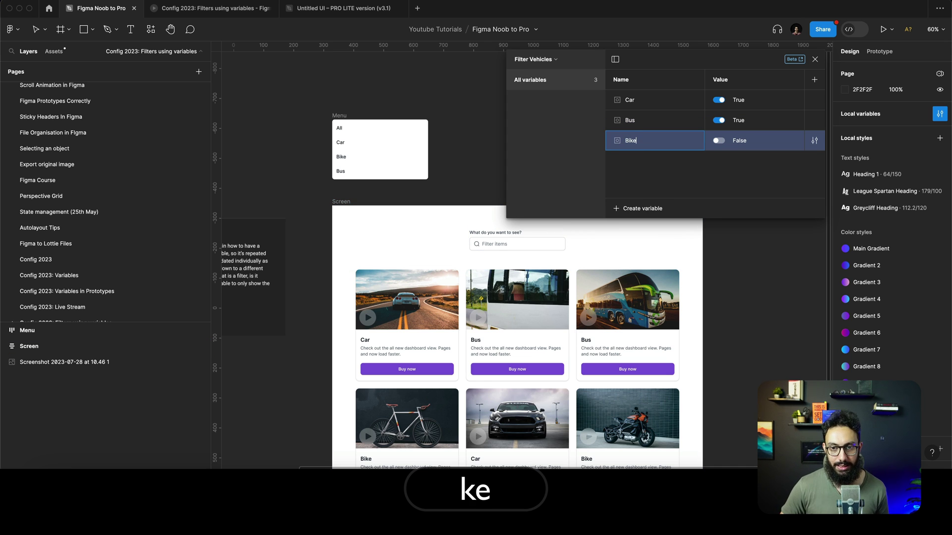
pyautogui.press('Tab')
pyautogui.click(718, 140)
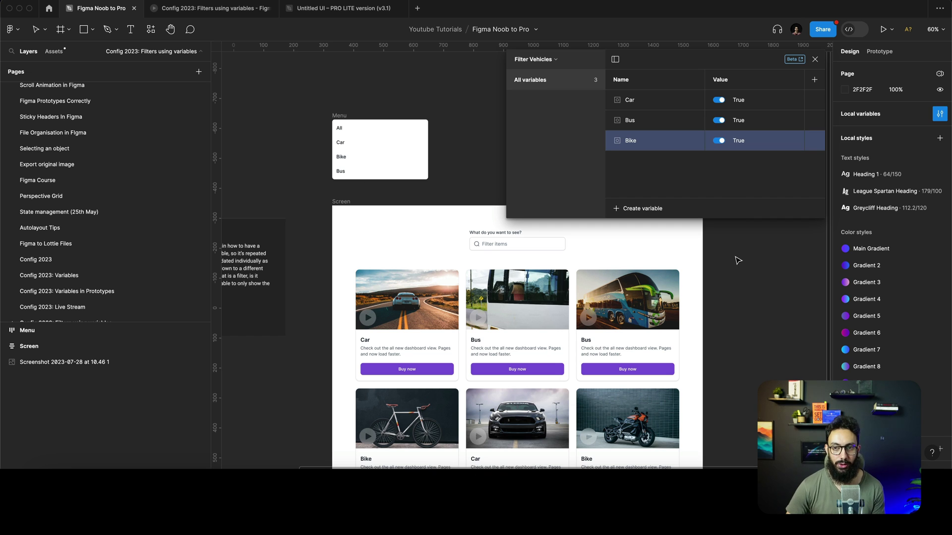
# Step: Close the variables window and bind the layer visibility of both Car cards in the Screen frame to the Car variable
pyautogui.scroll(-3, 693, 248)
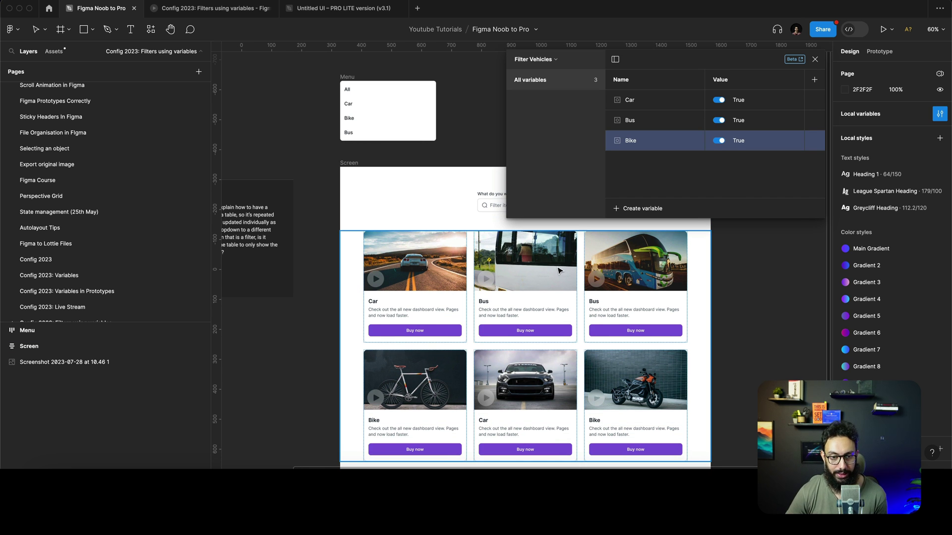
pyautogui.doubleClick(558, 268)
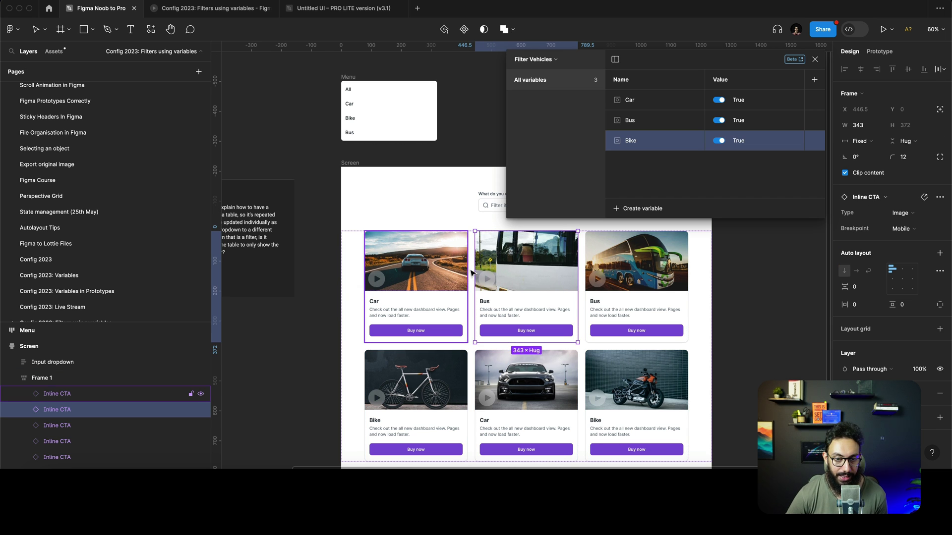
pyautogui.press('super+z')
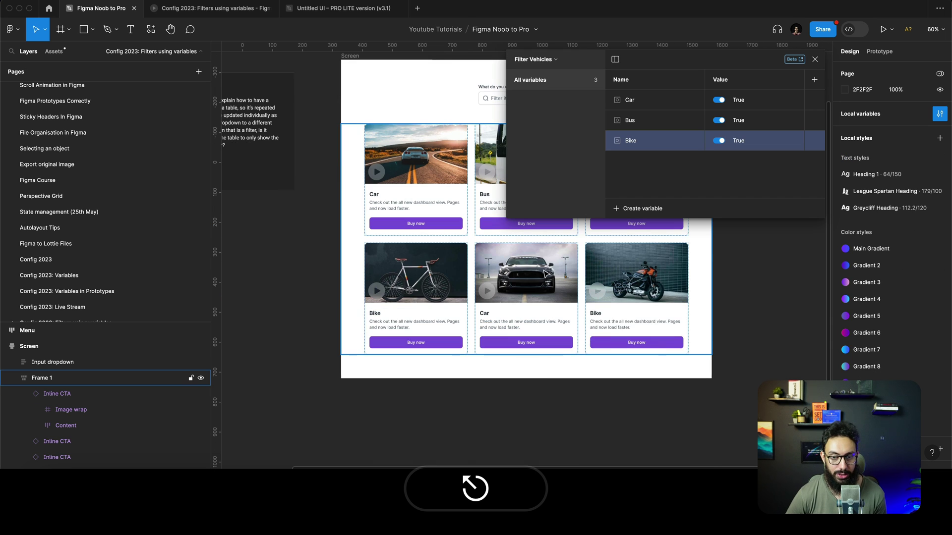
pyautogui.click(817, 59)
pyautogui.doubleClick(404, 223)
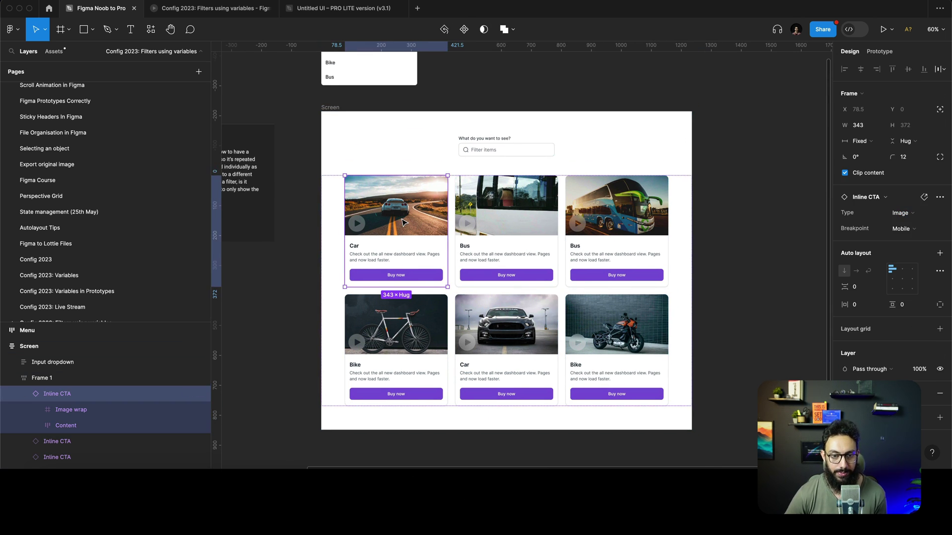
pyautogui.keyDown('shift'); pyautogui.click(493, 371); pyautogui.keyUp('shift')
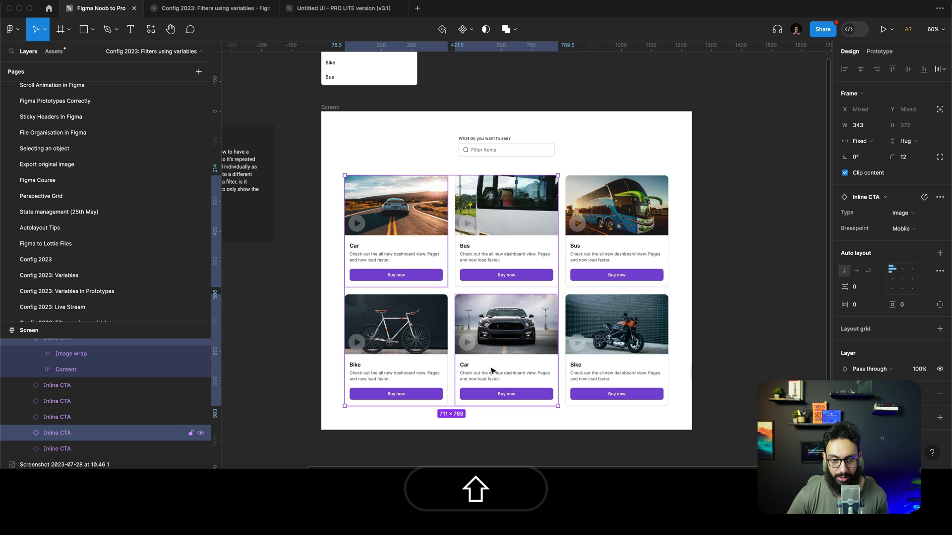
pyautogui.scroll(-2, 937, 343)
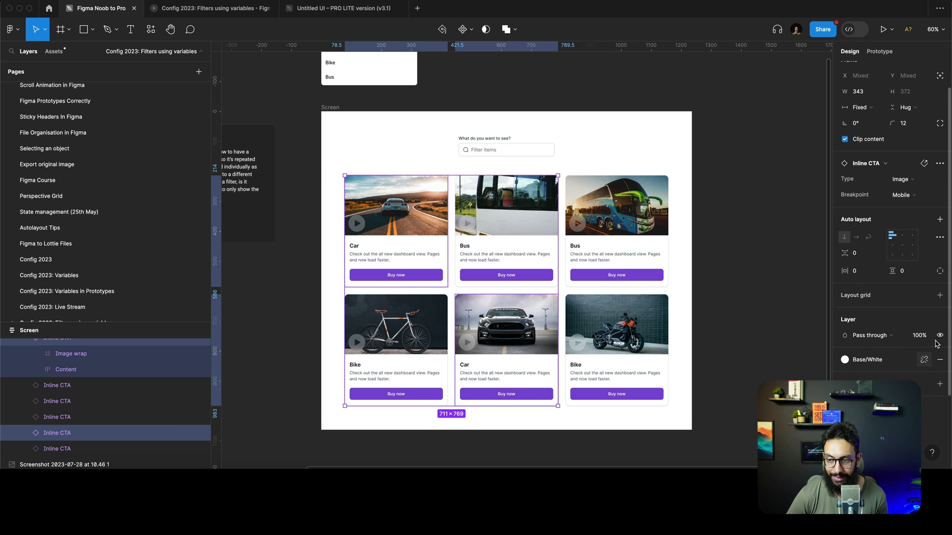
pyautogui.click(937, 341)
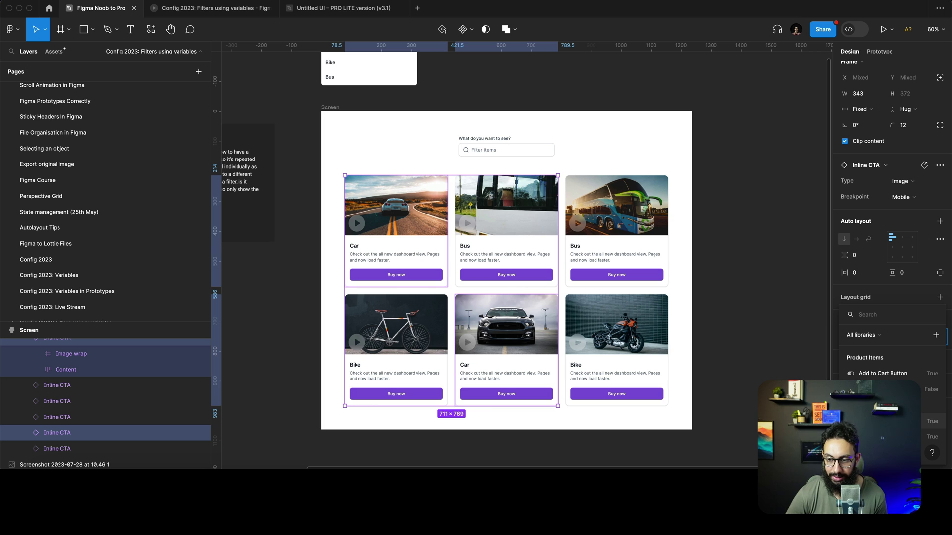
pyautogui.press('Escape')
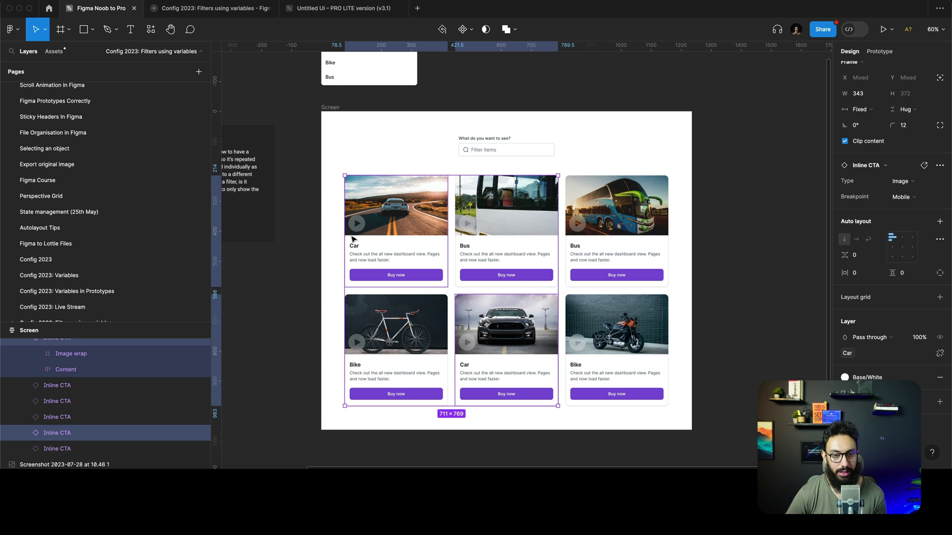
# Step: Bind the layer visibility of both Bus cards in the Screen frame to the Bus variable
pyautogui.click(532, 248)
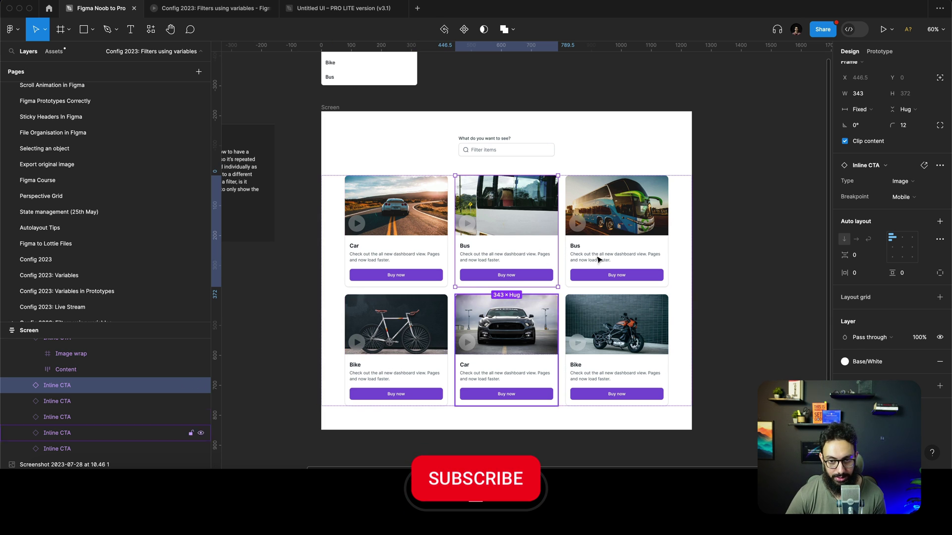
pyautogui.keyDown('shift'); pyautogui.click(599, 259); pyautogui.keyUp('shift')
pyautogui.click(940, 341)
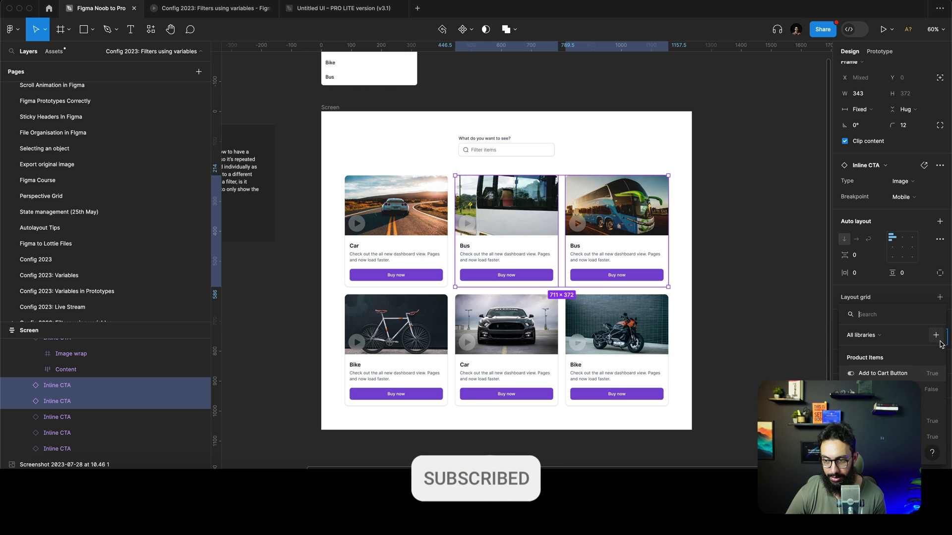
pyautogui.press('Escape')
# Step: Bind the layer visibility of both Bike cards in the Screen frame to the Bike variable, then deselect them
pyautogui.click(610, 337)
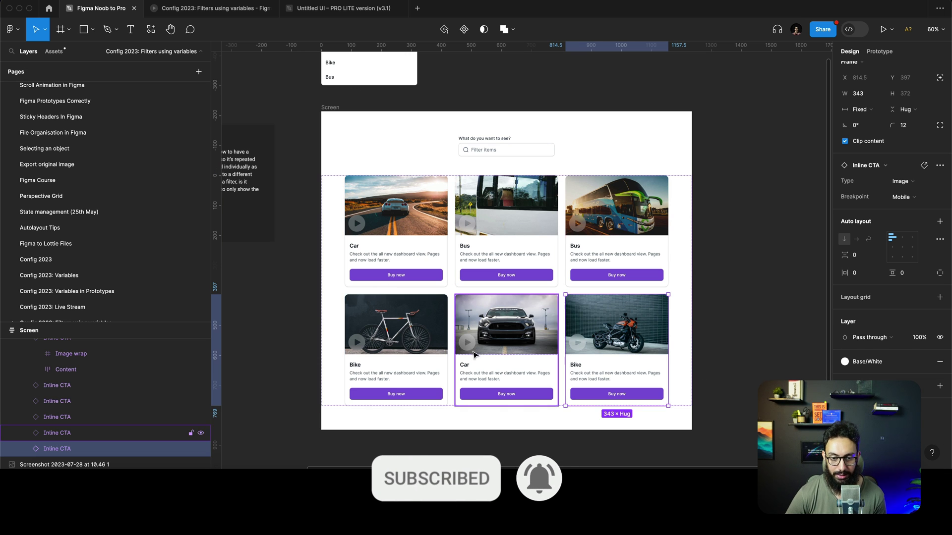
pyautogui.keyDown('shift'); pyautogui.click(391, 347); pyautogui.keyUp('shift')
pyautogui.click(939, 339)
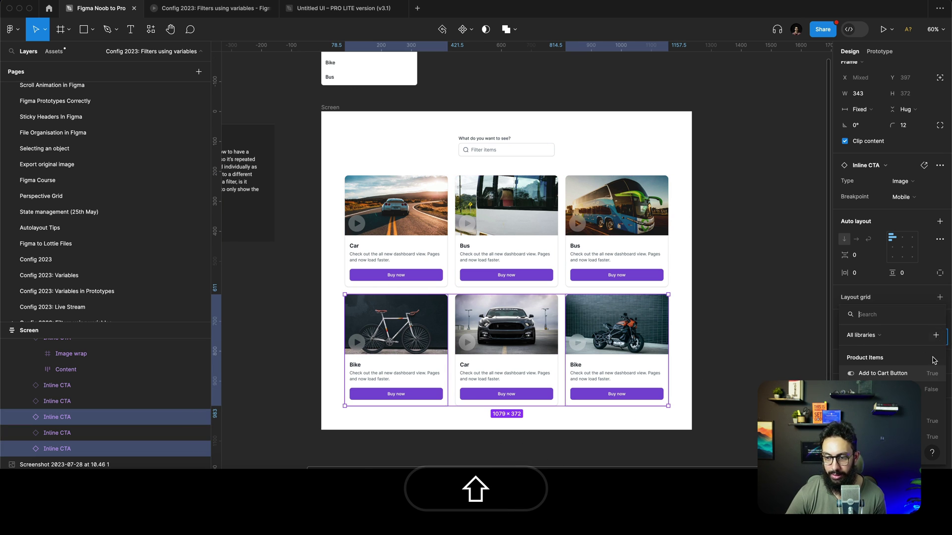
pyautogui.press('Escape')
pyautogui.click(735, 234)
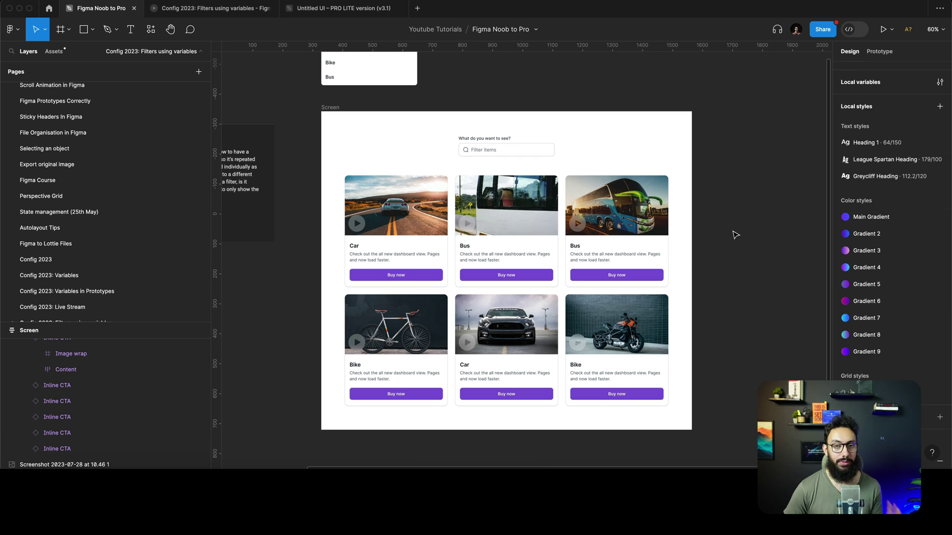
# Step: Give the Car item in the Menu frame an On click interaction that sets the Bus variable to false
pyautogui.scroll(3, 385, 143)
pyautogui.click(356, 114)
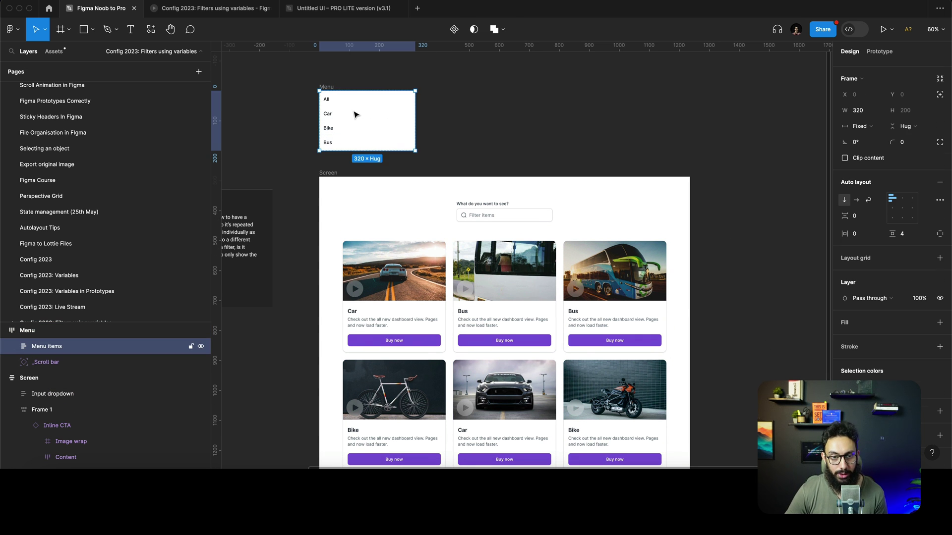
pyautogui.doubleClick(355, 114)
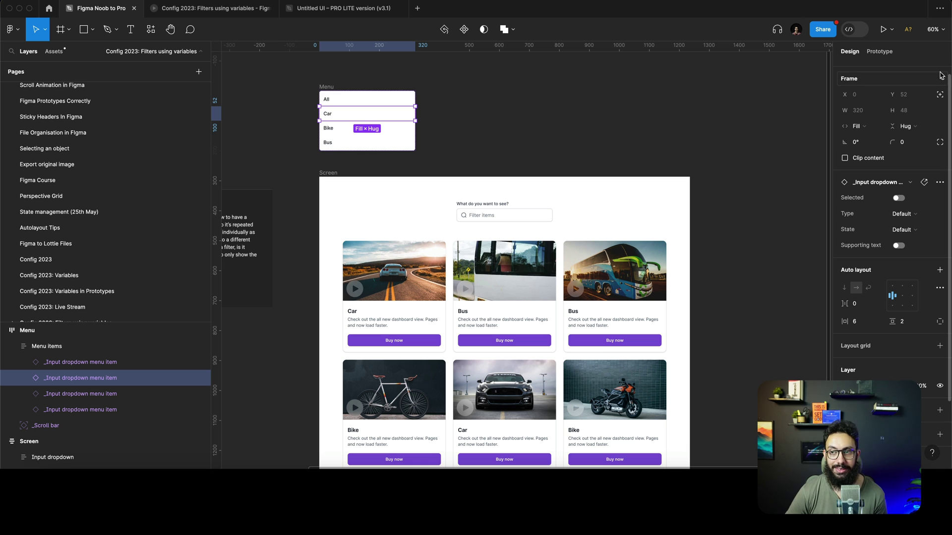
pyautogui.click(880, 52)
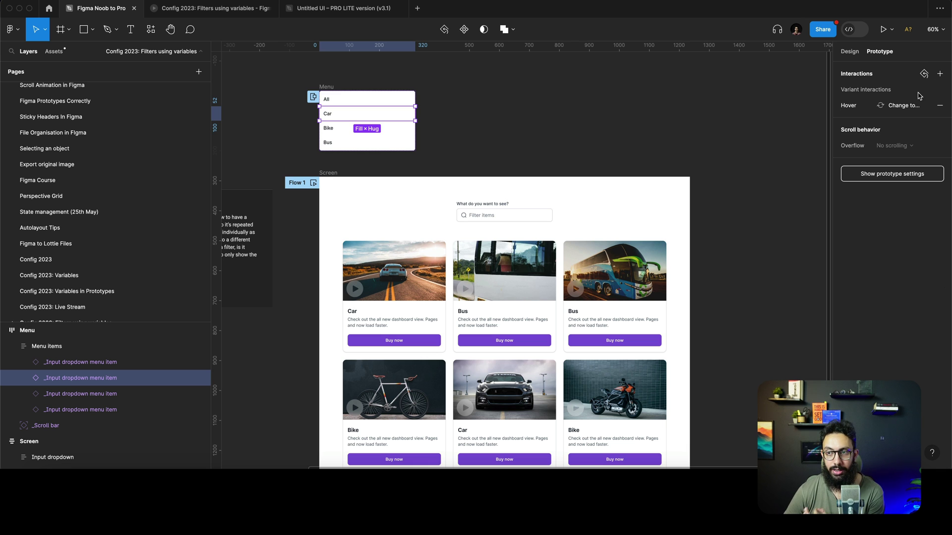
pyautogui.click(939, 75)
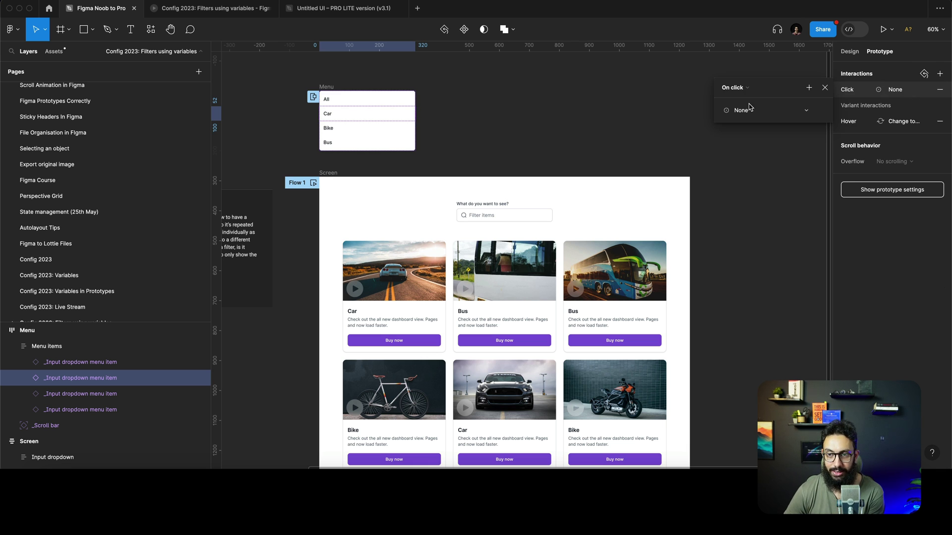
pyautogui.click(742, 111)
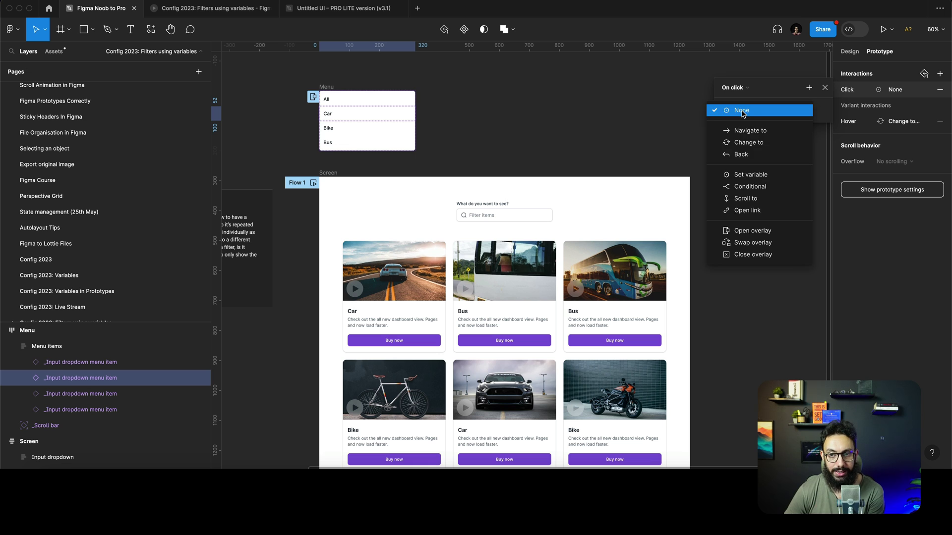
pyautogui.click(751, 172)
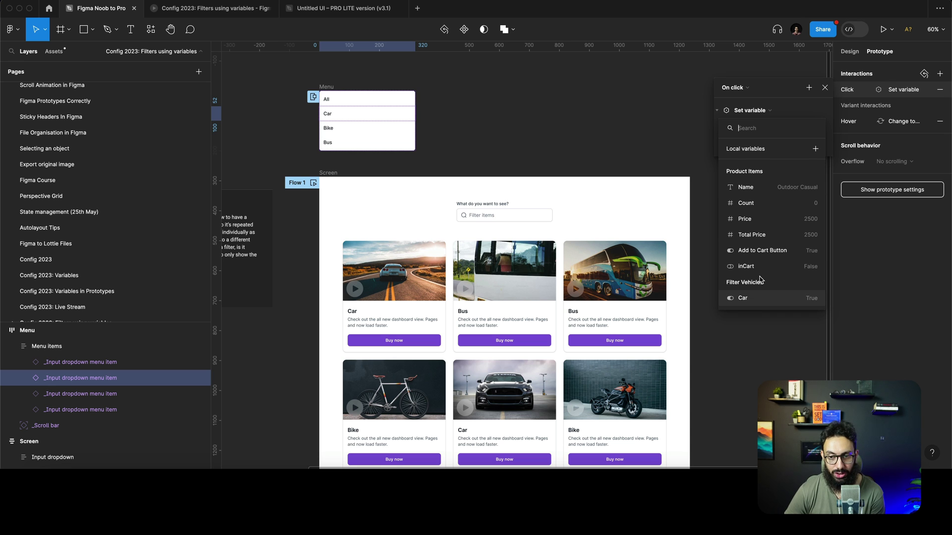
pyautogui.scroll(-2, 760, 280)
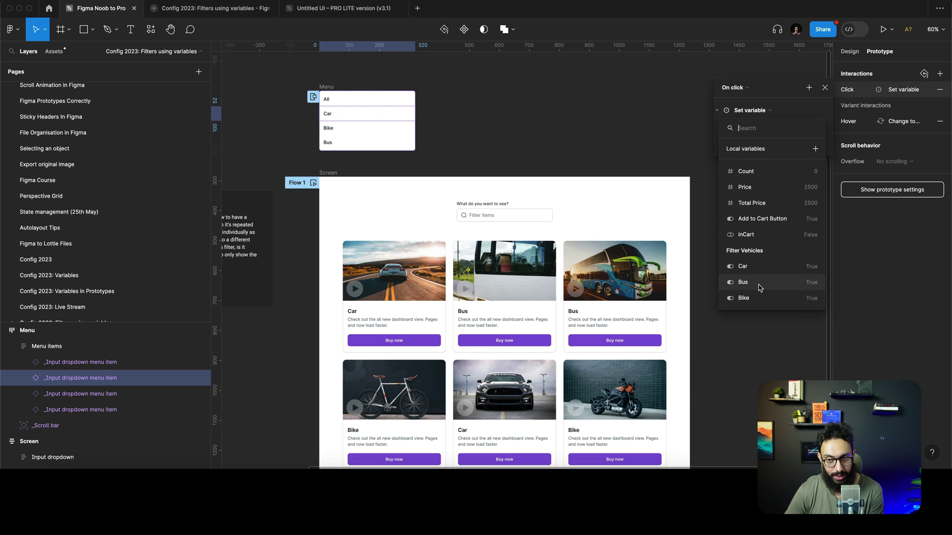
pyautogui.click(759, 285)
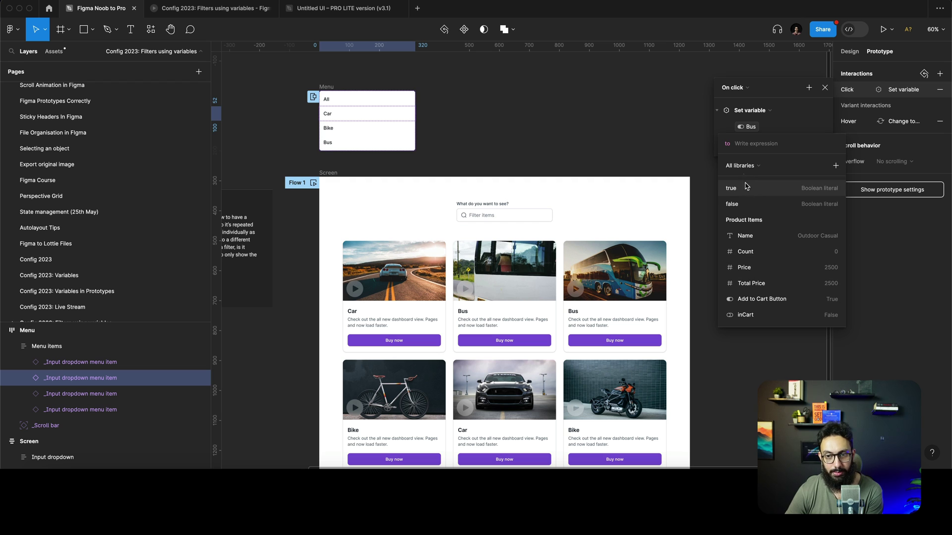
pyautogui.click(746, 204)
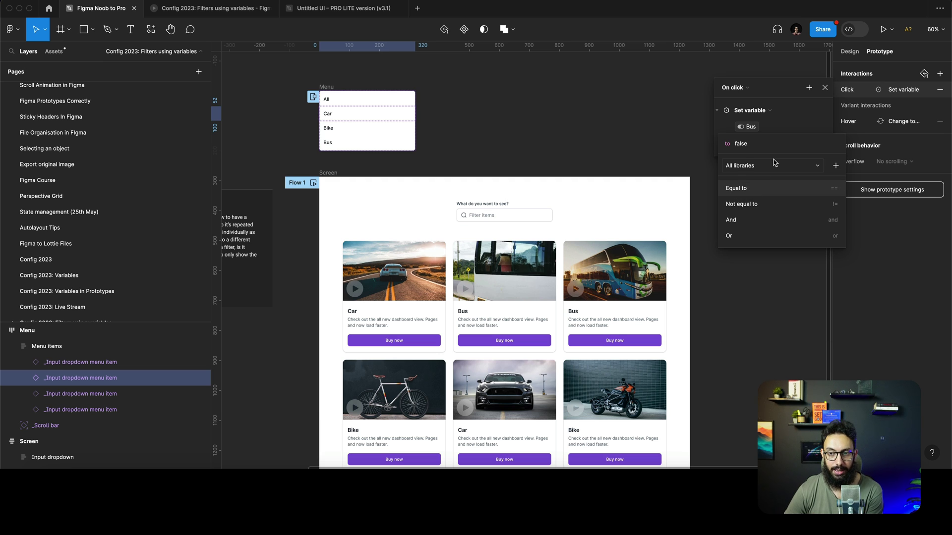
pyautogui.click(790, 132)
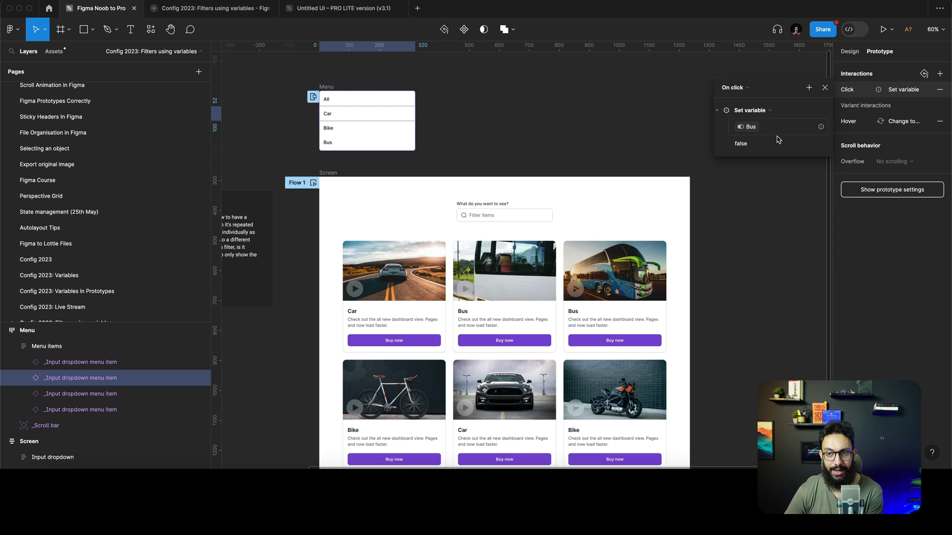
# Step: Add a second Set variable action to the Car item's On click interaction, setting Bike to false
pyautogui.click(809, 88)
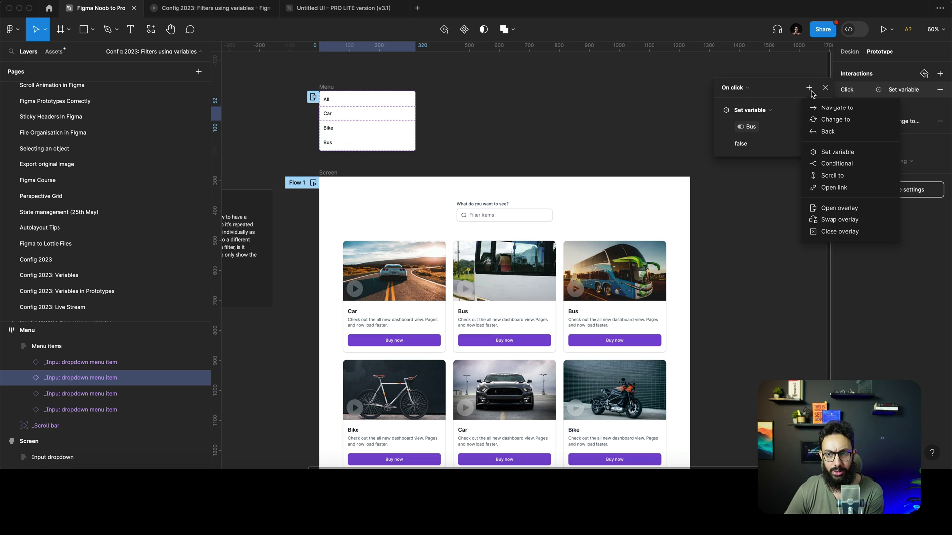
pyautogui.click(826, 151)
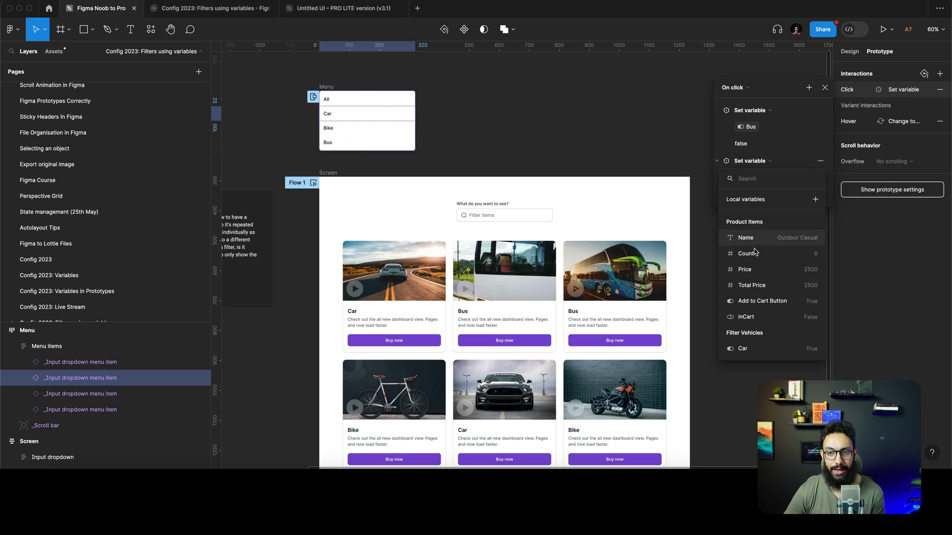
pyautogui.scroll(-2, 754, 347)
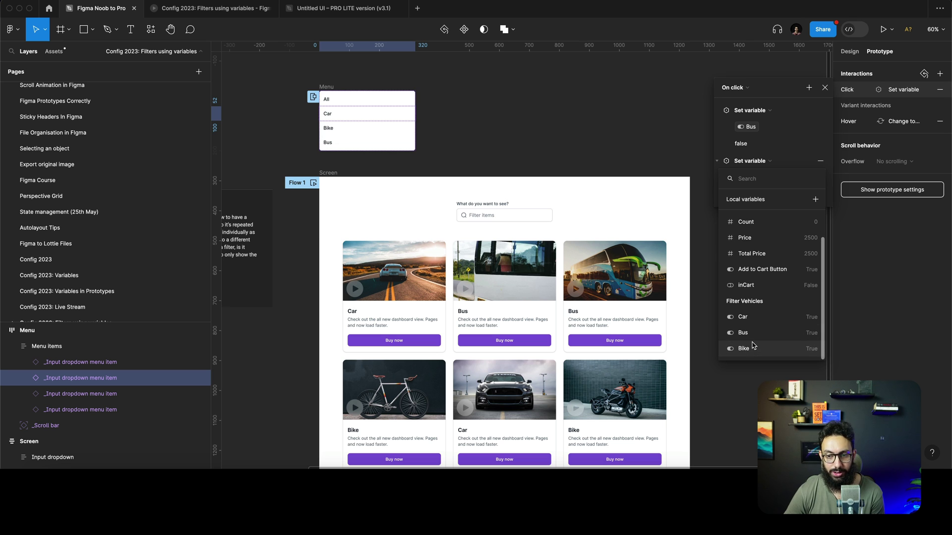
pyautogui.click(749, 347)
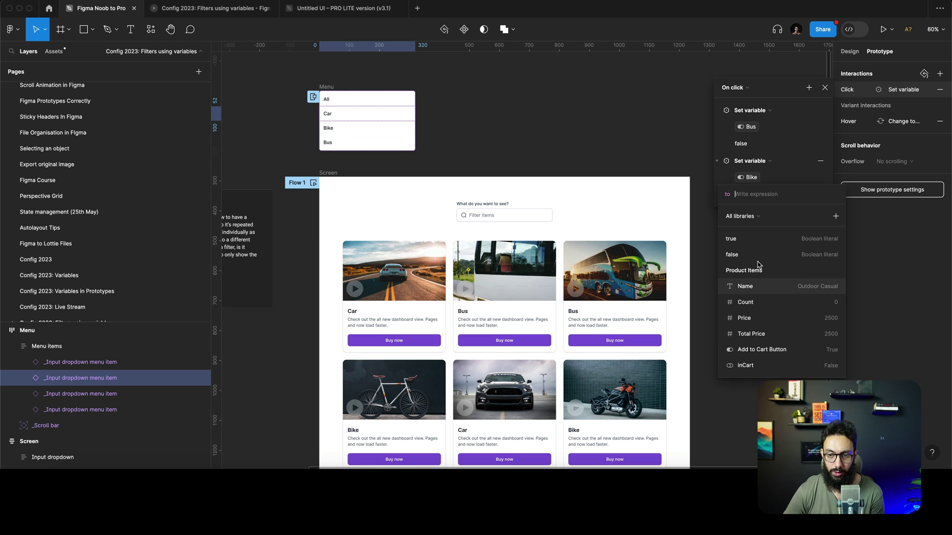
pyautogui.click(731, 255)
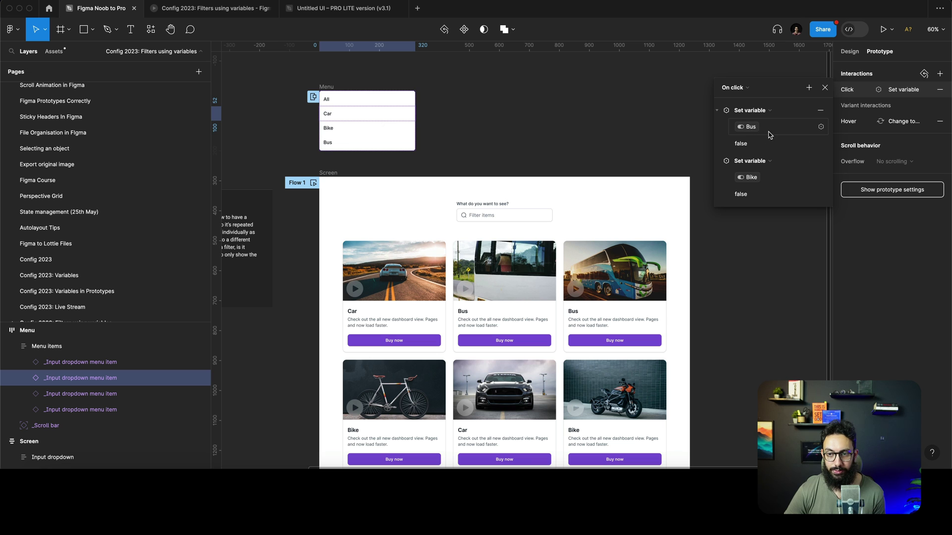
# Step: Switch to the prototype preview, restart it and choose Car in the filter dropdown to test the filtering
pyautogui.press('super+3')
pyautogui.press('r')
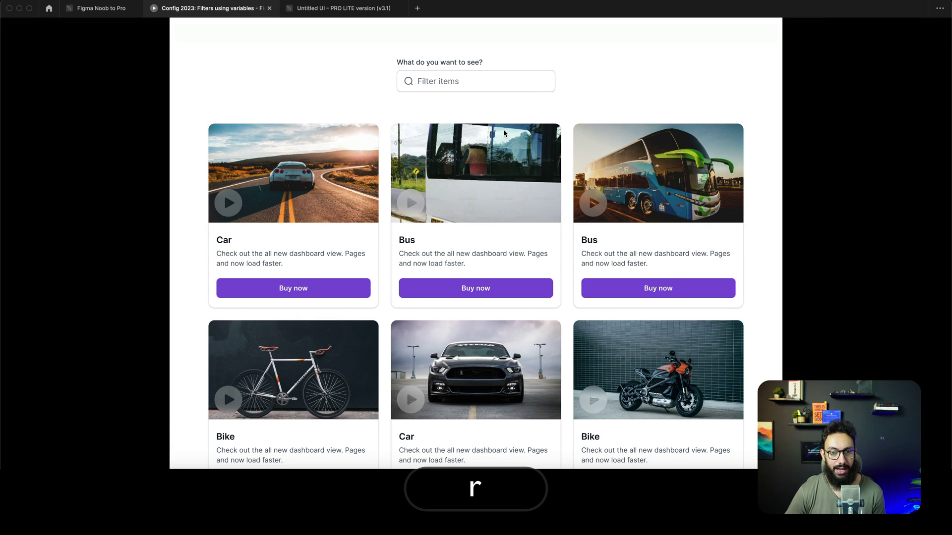
pyautogui.click(460, 85)
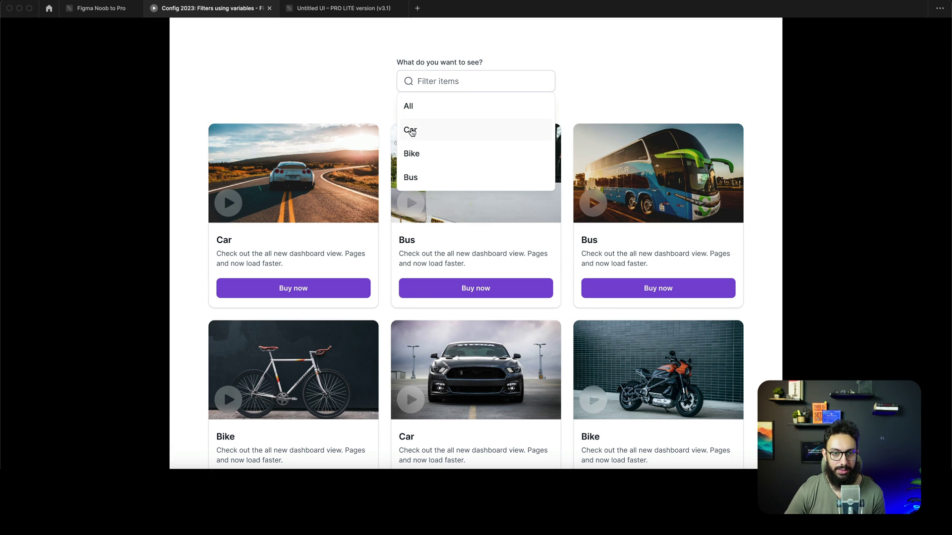
pyautogui.click(411, 131)
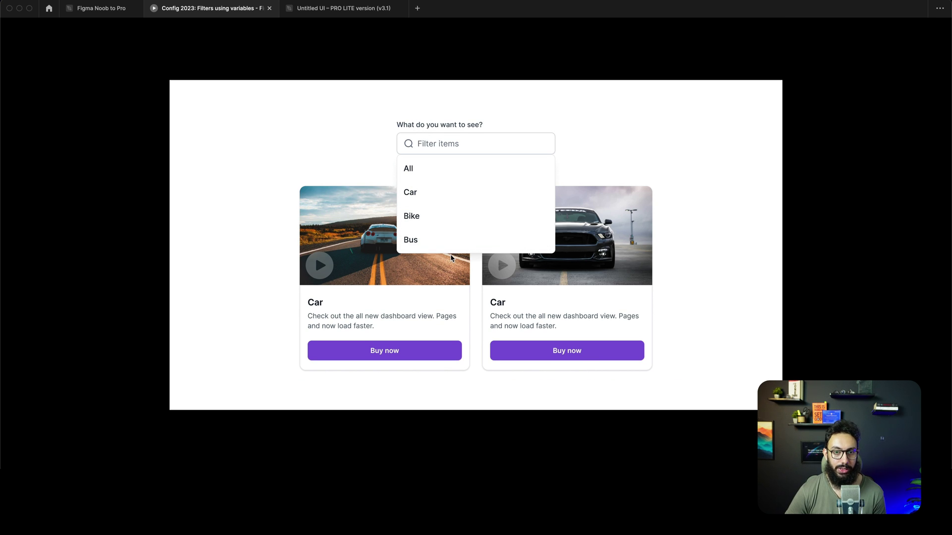
# Step: Return to the design file and add a Close overlay action to the Car item's On click interaction
pyautogui.press('super+2')
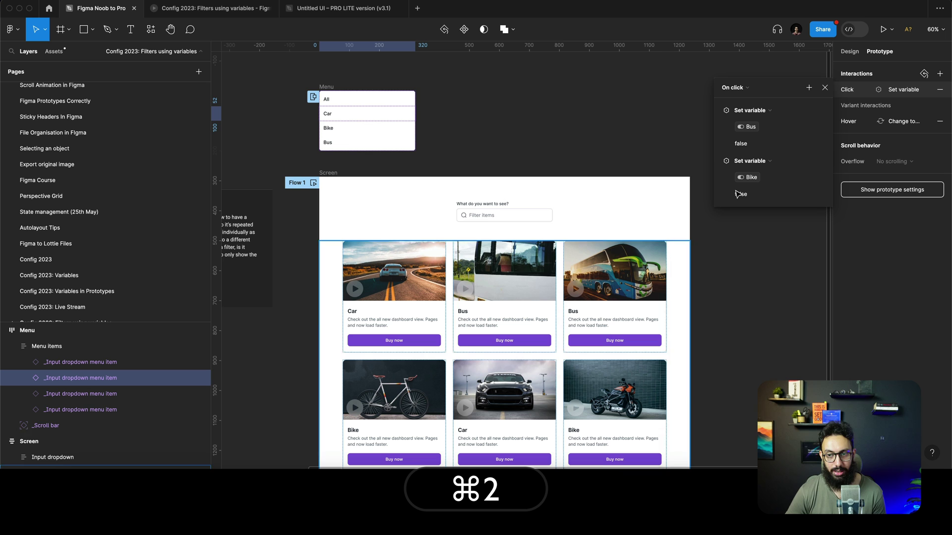
pyautogui.click(806, 87)
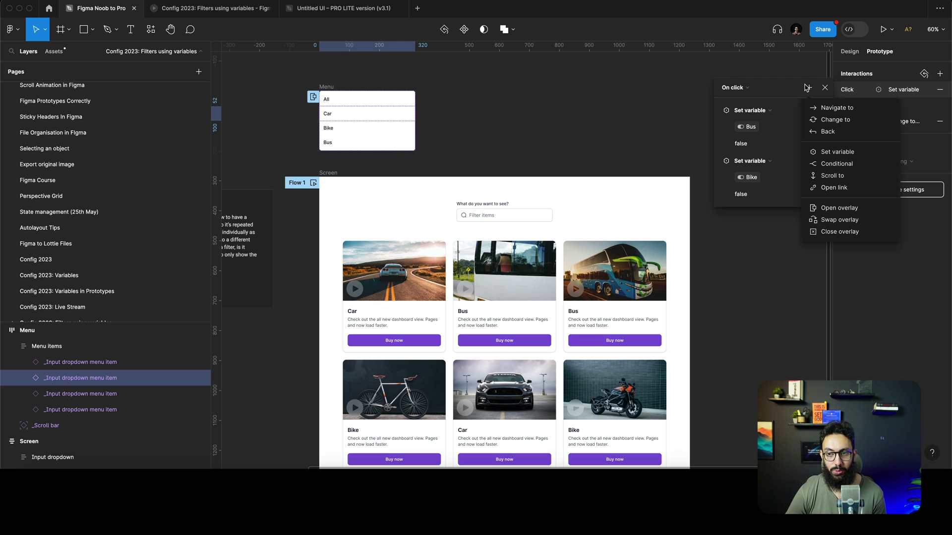
pyautogui.click(850, 232)
# Step: Restart the prototype preview and choose Car in the dropdown again to check that the menu closes
pyautogui.press('super+3')
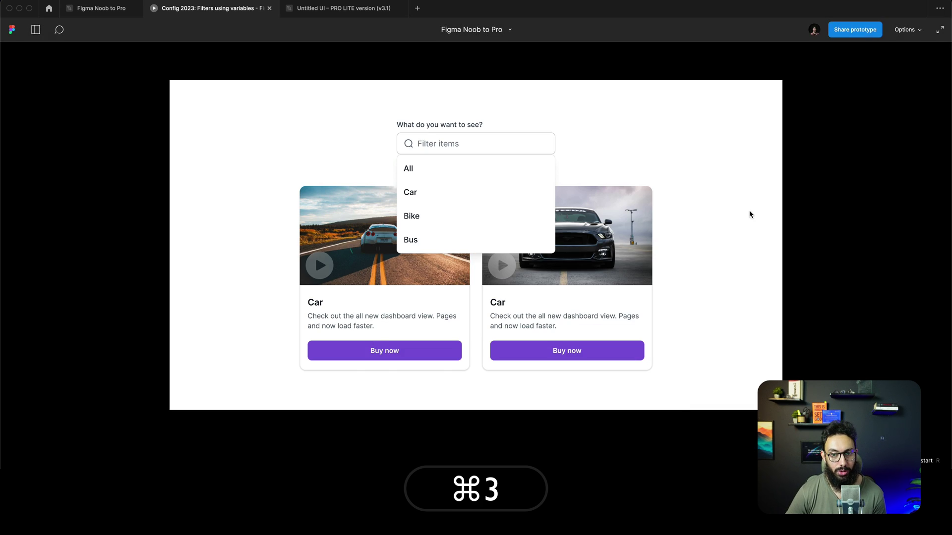
pyautogui.press('super+r')
pyautogui.click(480, 92)
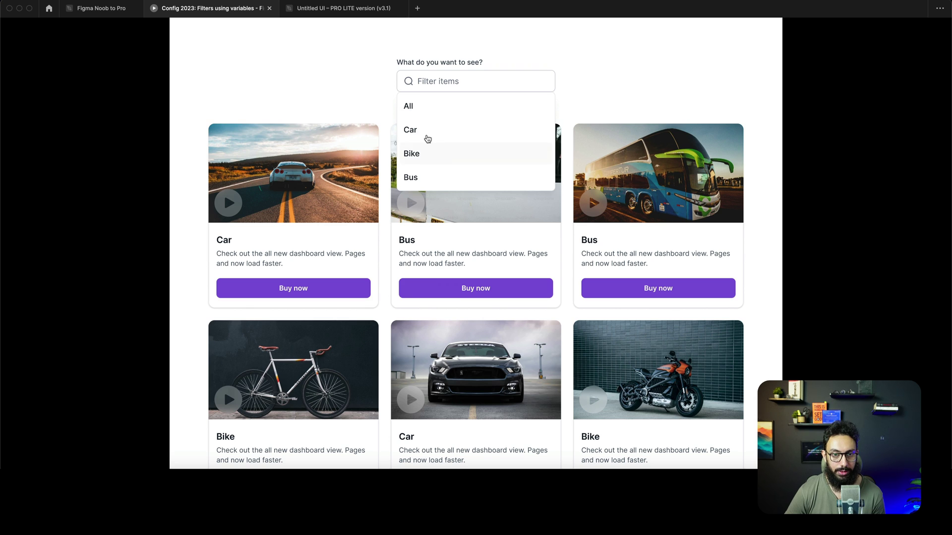
pyautogui.click(425, 132)
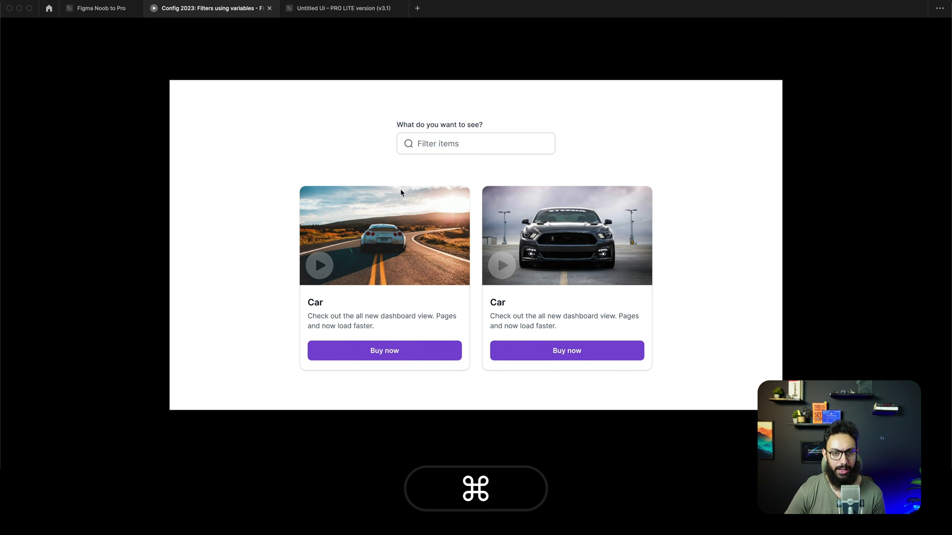
# Step: Back in the design file, copy the Car item's On click interaction and paste it onto the Bike menu item
pyautogui.press('super+2')
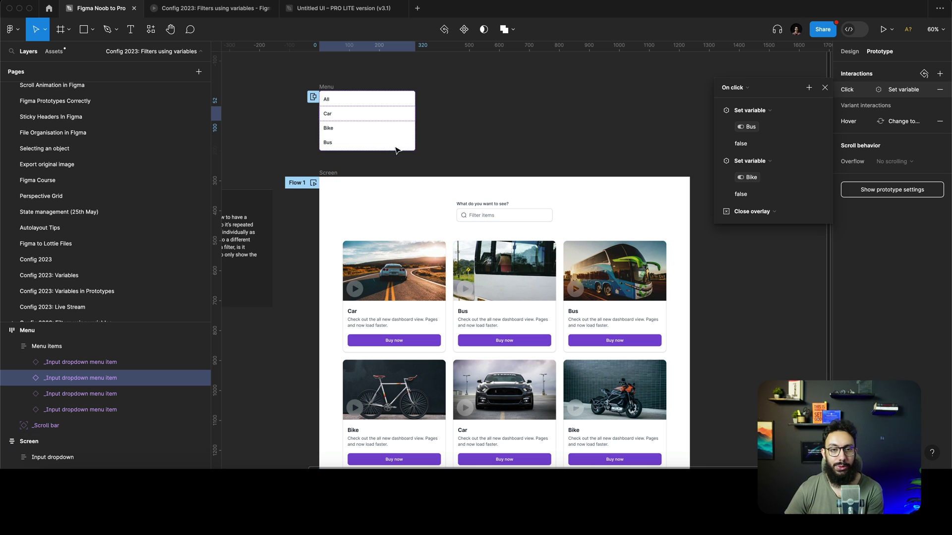
pyautogui.click(363, 129)
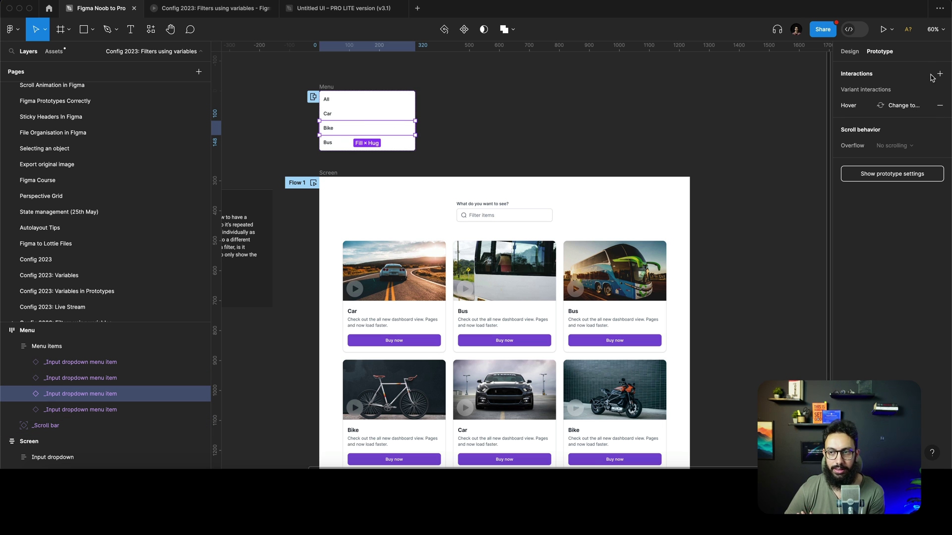
pyautogui.click(395, 117)
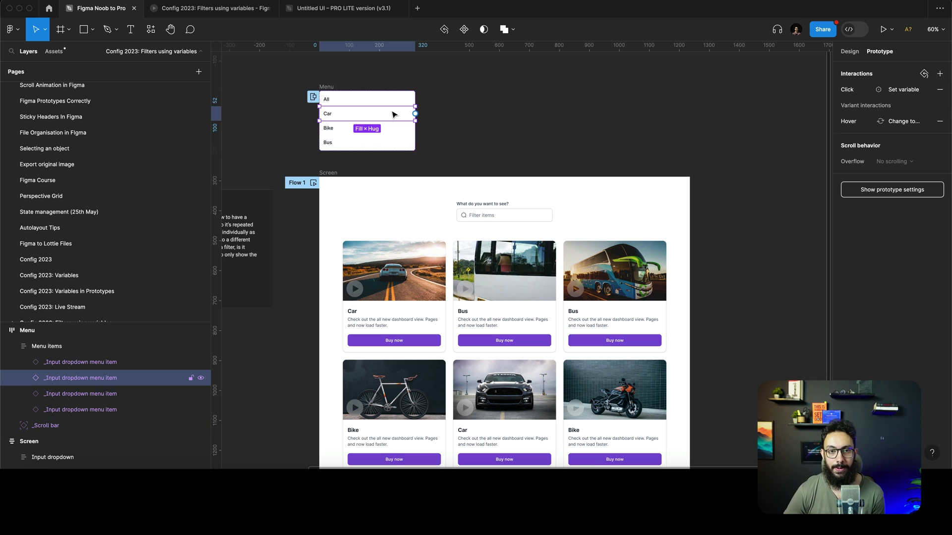
pyautogui.click(848, 94)
pyautogui.press('super+c')
pyautogui.click(337, 130)
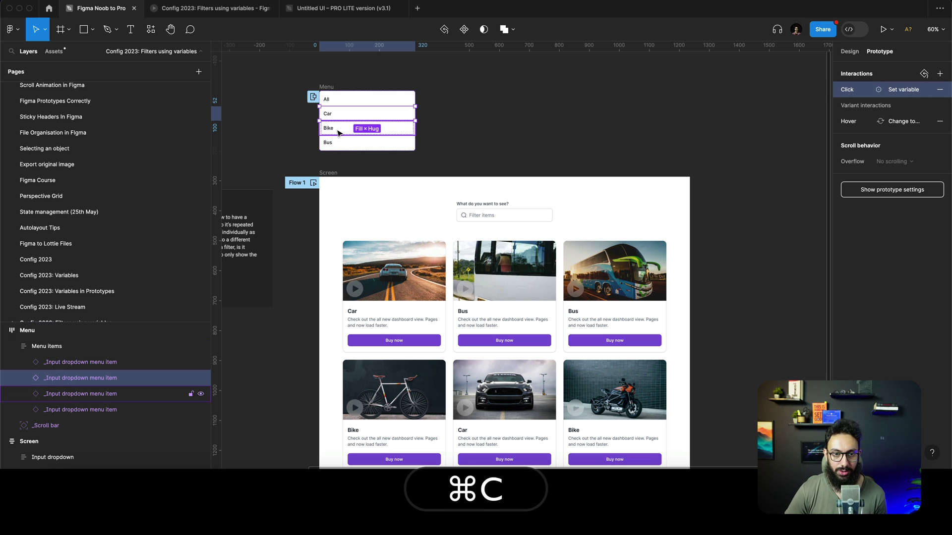
pyautogui.press('super+v')
# Step: In the Bike item's On click interaction, change the second Set variable action to set Car to false instead of Bike
pyautogui.click(862, 90)
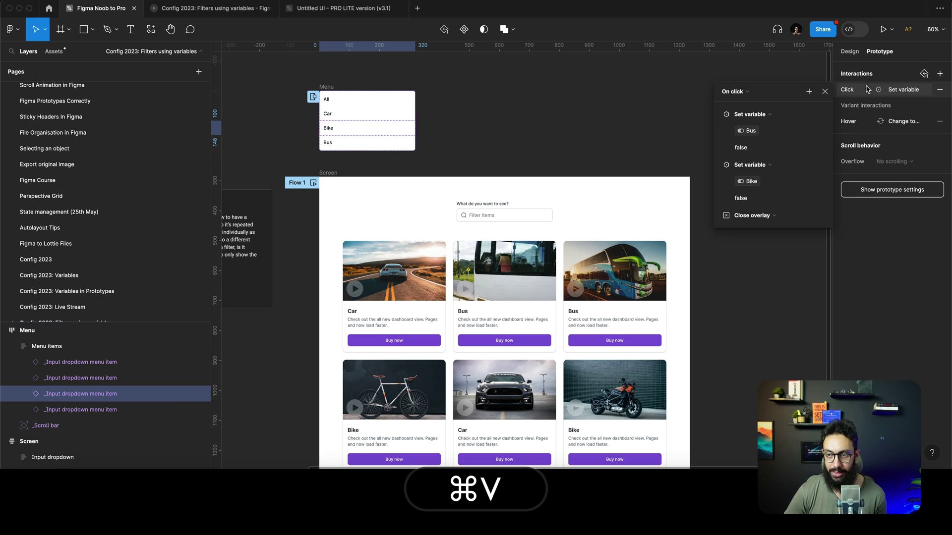
pyautogui.click(749, 130)
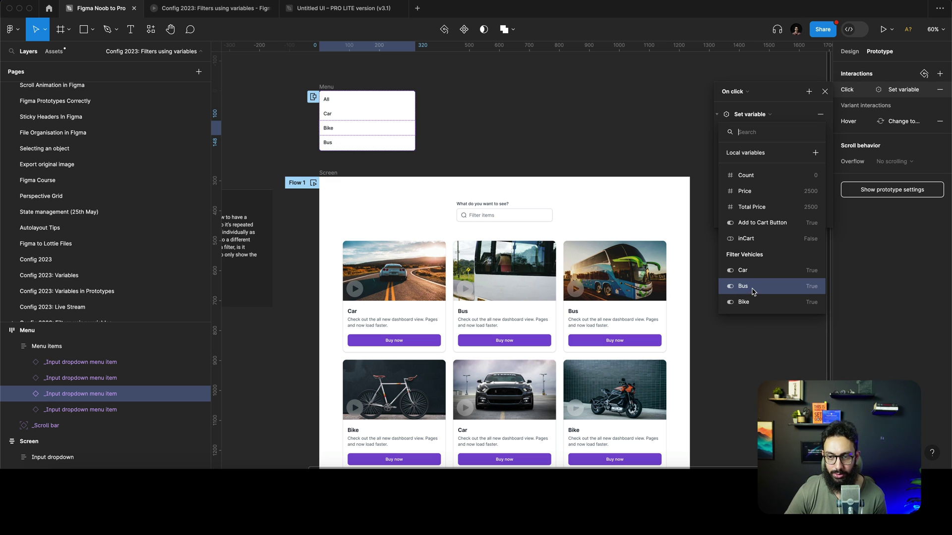
pyautogui.click(780, 118)
pyautogui.click(760, 182)
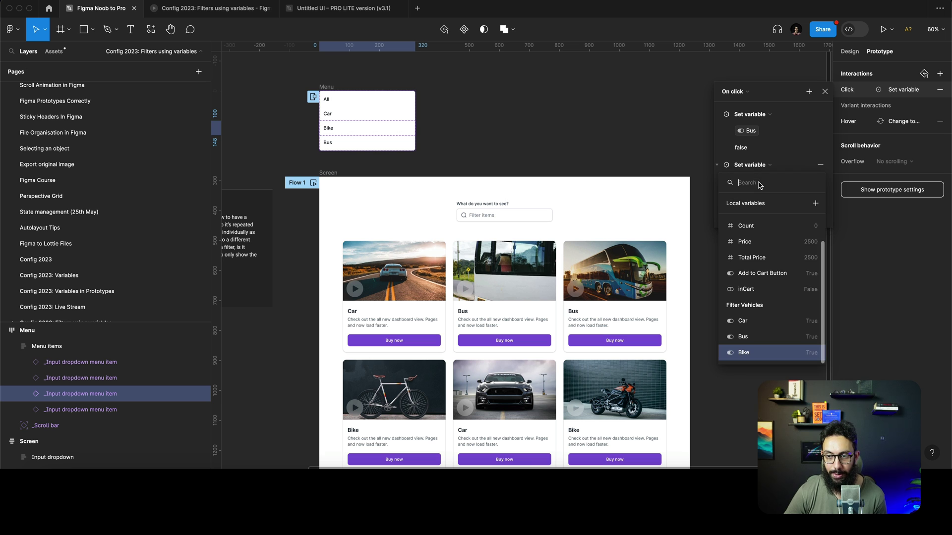
pyautogui.click(749, 321)
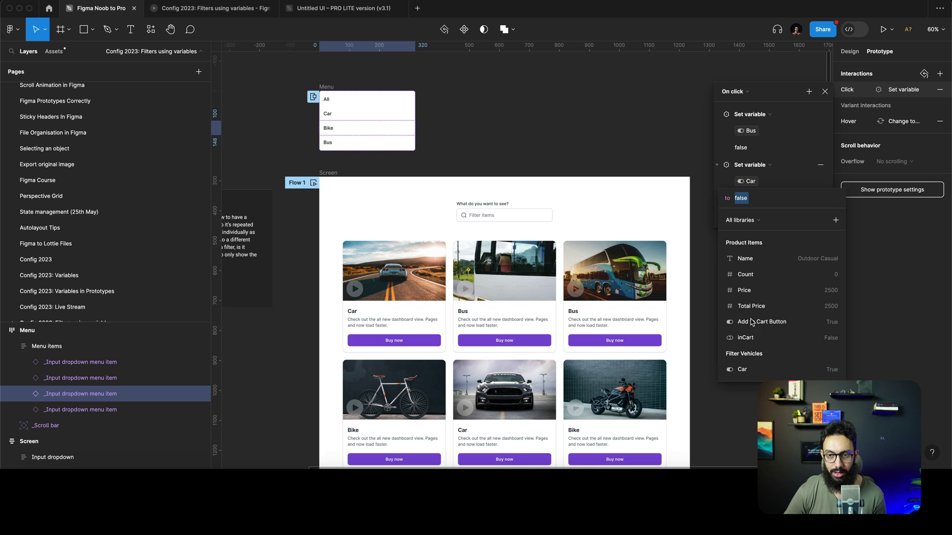
pyautogui.click(781, 165)
# Step: Restart the prototype preview, choose Bike in the dropdown to test its filter, and return to the design file
pyautogui.press('super+3')
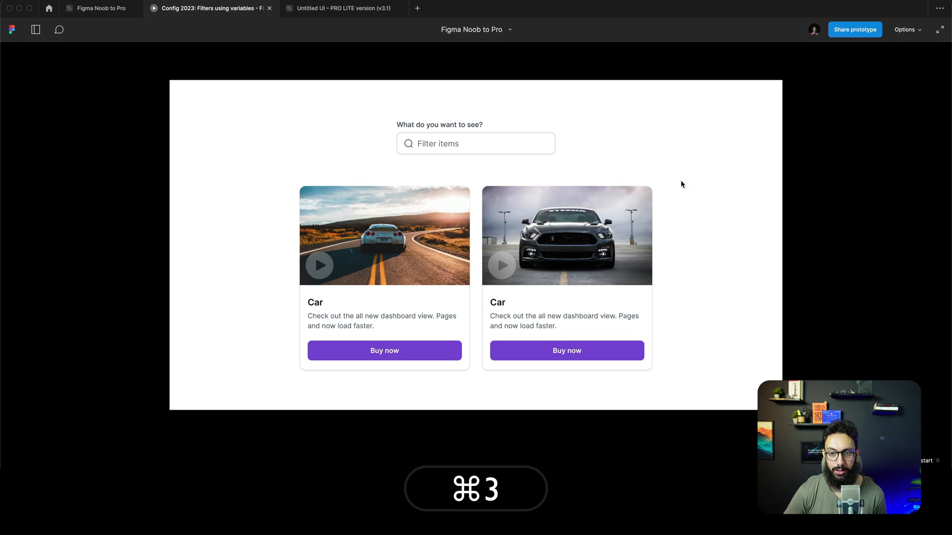
pyautogui.press('super+r')
pyautogui.click(478, 88)
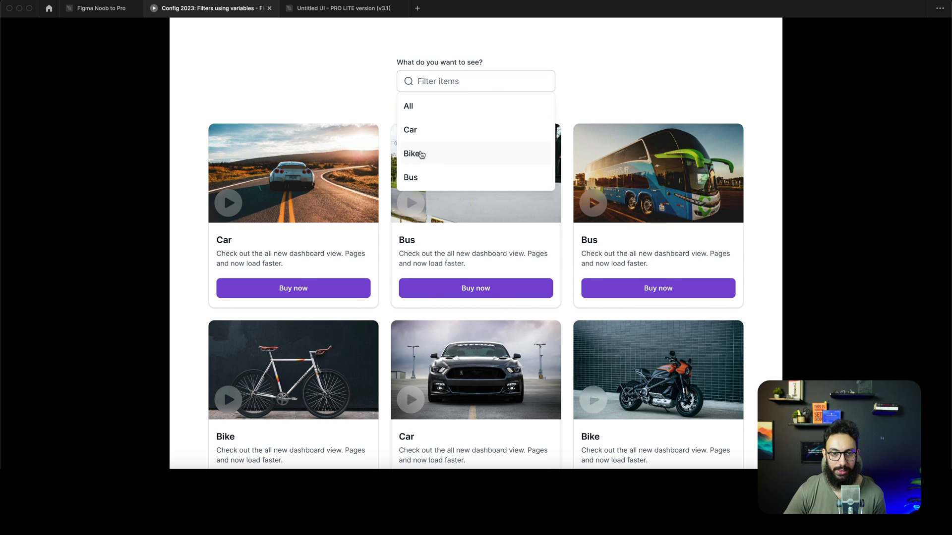
pyautogui.click(417, 154)
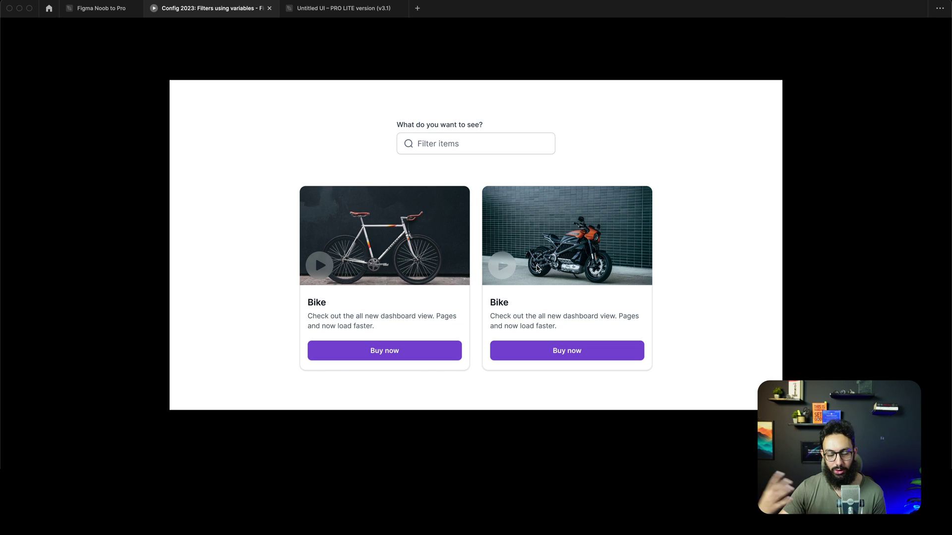
pyautogui.press('super+2')
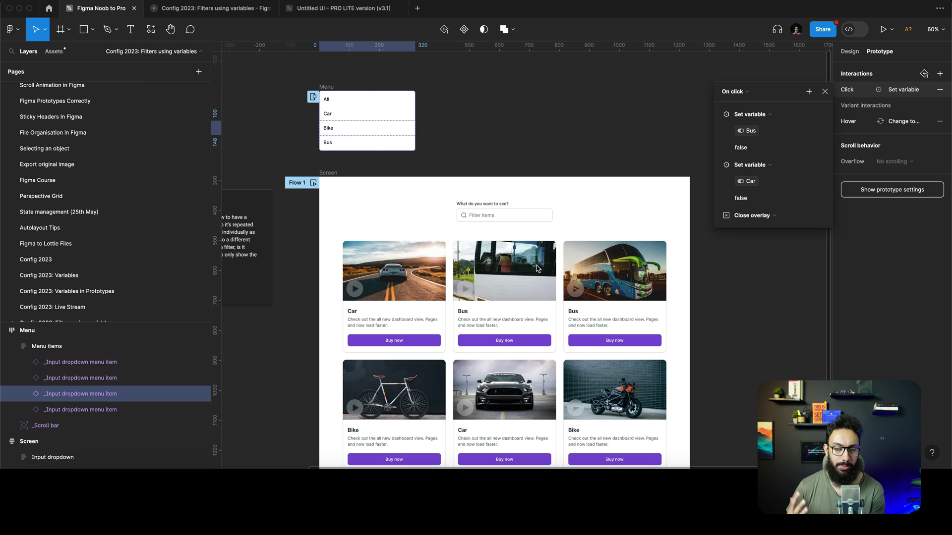
# Step: Copy the Bike menu item's On click interaction and paste it onto the All menu item
pyautogui.hscroll(-5, 439, 261)
pyautogui.press('Escape')
pyautogui.scroll(3, 439, 261)
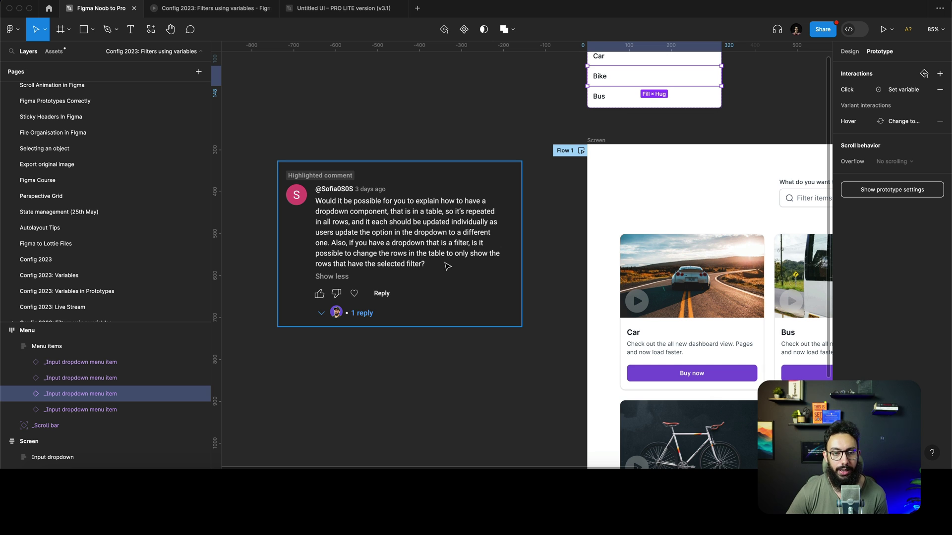
pyautogui.hscroll(6, 448, 267)
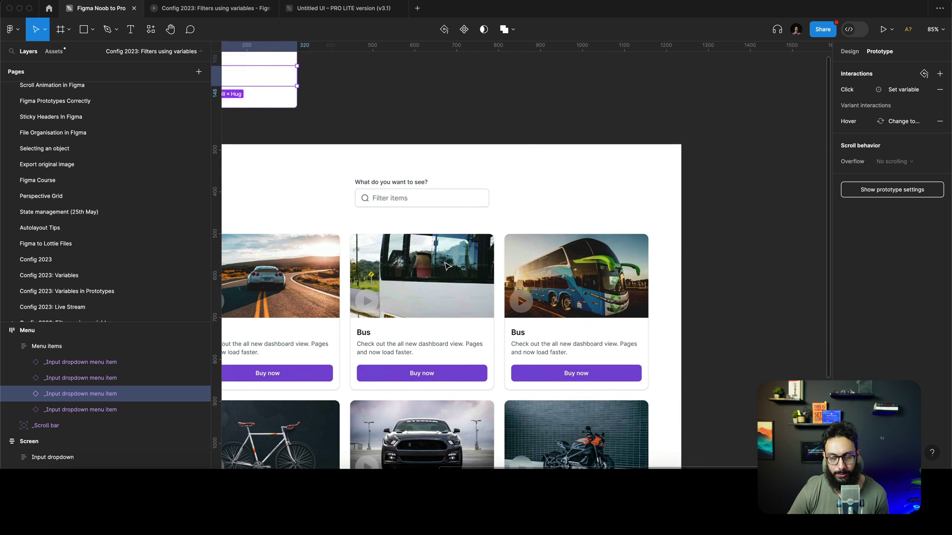
pyautogui.click(839, 91)
pyautogui.press('super+c')
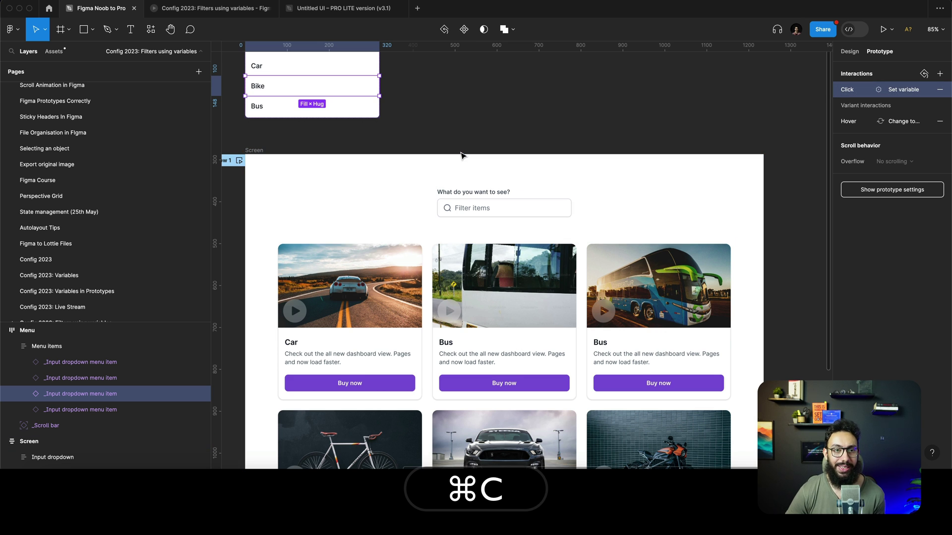
pyautogui.scroll(2, 276, 100)
pyautogui.click(277, 101)
pyautogui.press('super+v')
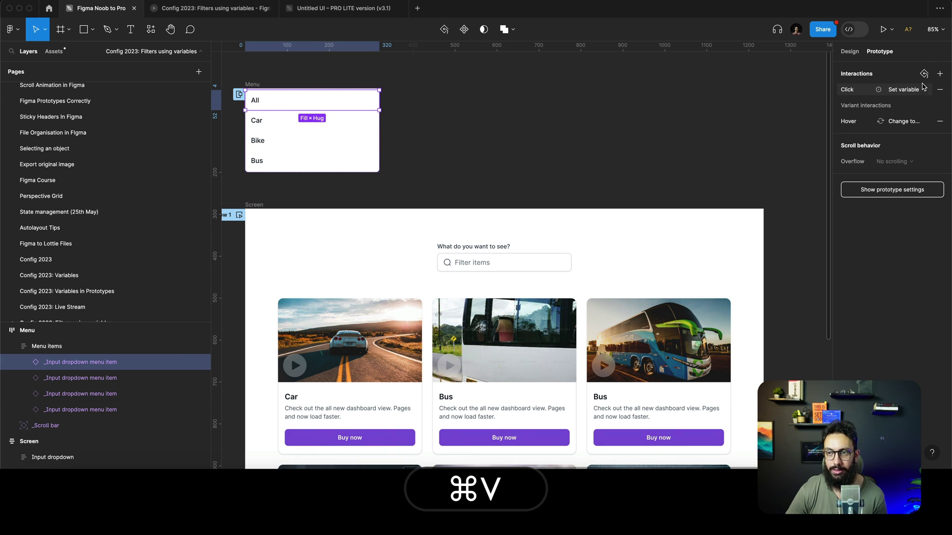
# Step: In the All item's On click interaction, change the Bus and Car Set variable values to true
pyautogui.click(892, 92)
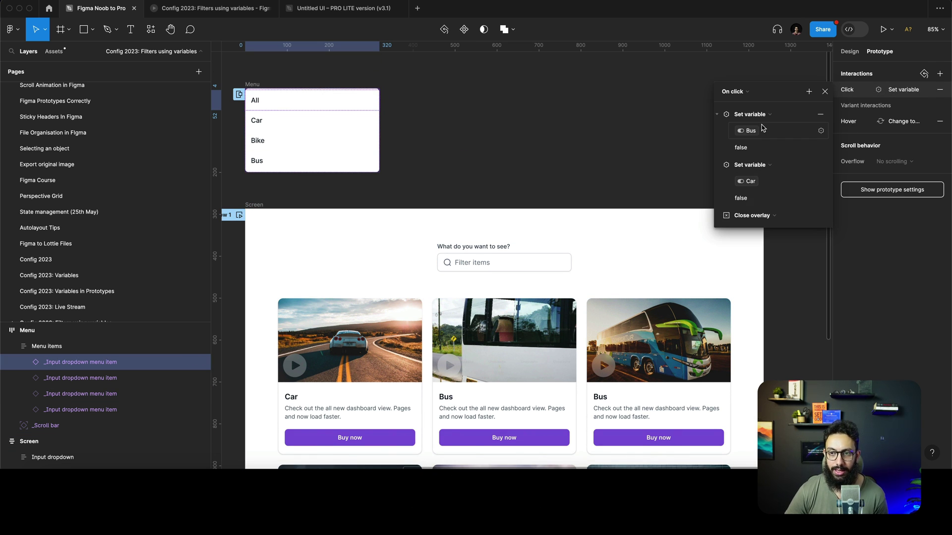
pyautogui.click(752, 148)
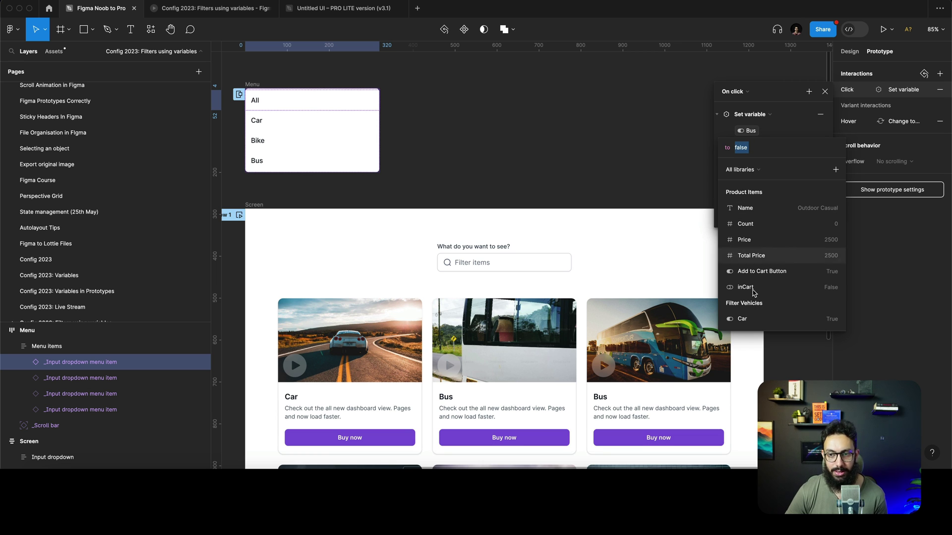
pyautogui.scroll(-2, 758, 292)
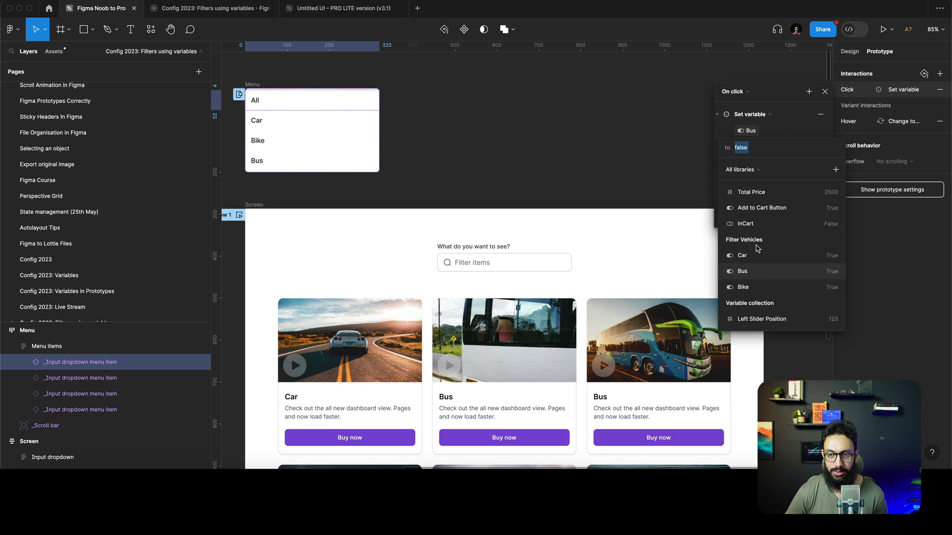
pyautogui.write('true')
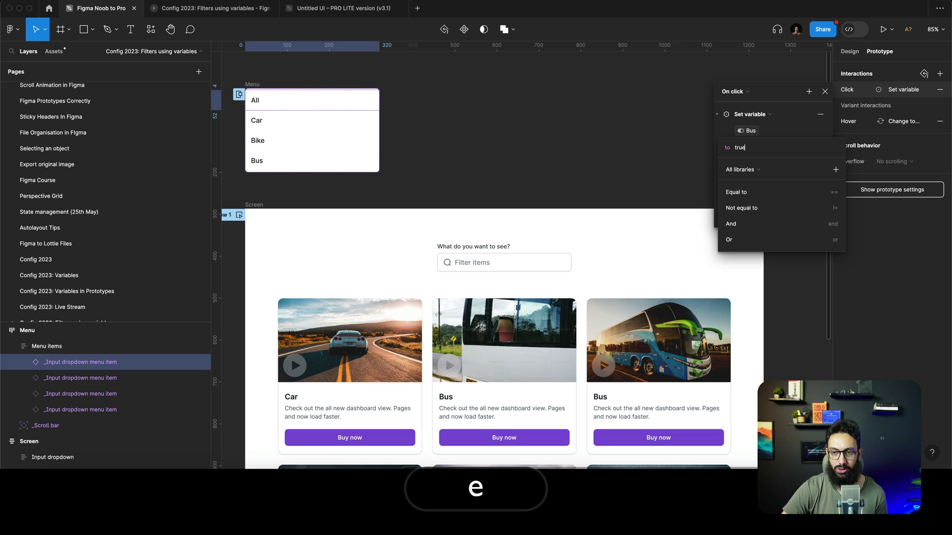
pyautogui.press('Return')
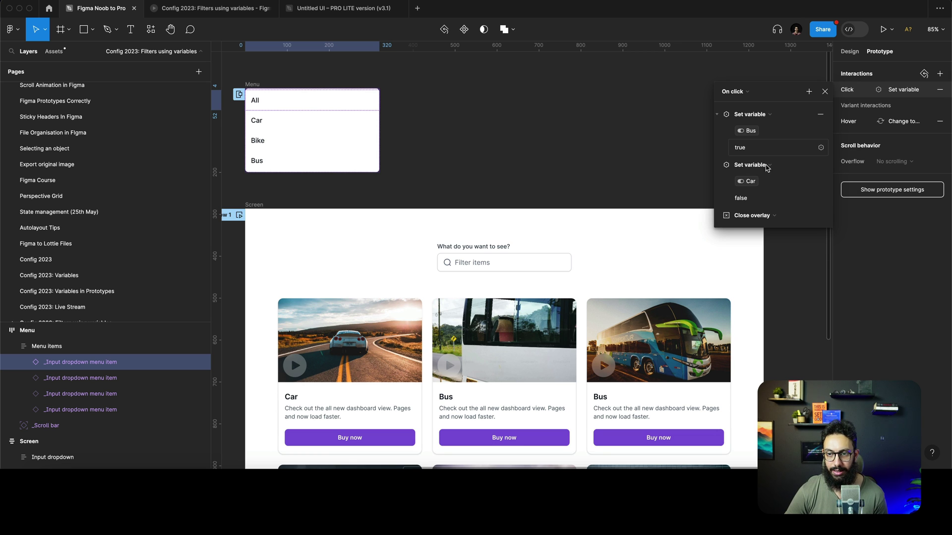
pyautogui.click(759, 198)
pyautogui.write('true')
pyautogui.press('Return')
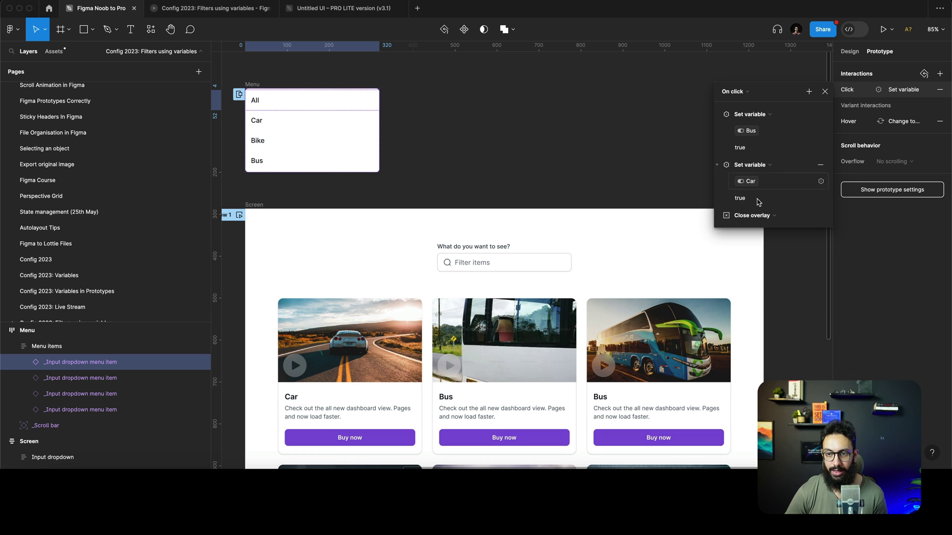
# Step: Add a third Set variable action to the All item's On click interaction that sets Bike to true
pyautogui.click(816, 96)
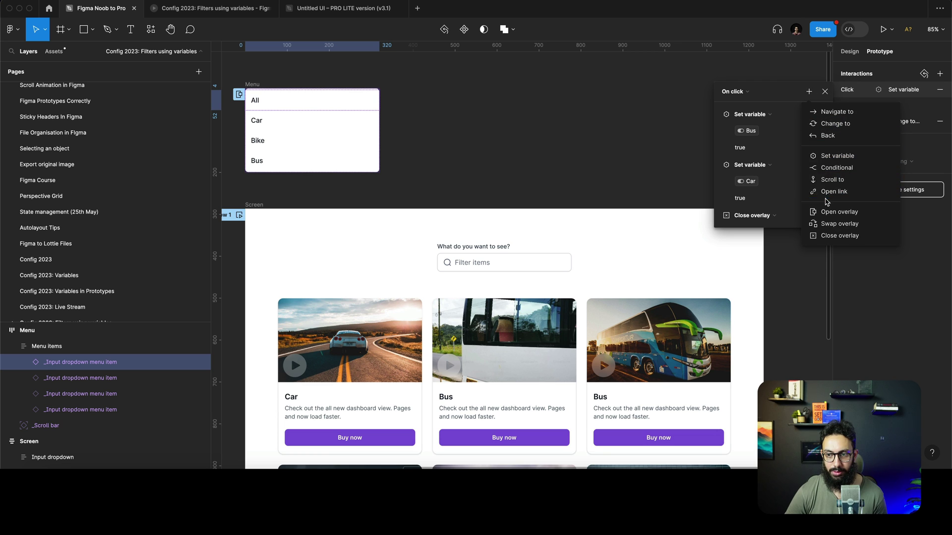
pyautogui.click(824, 155)
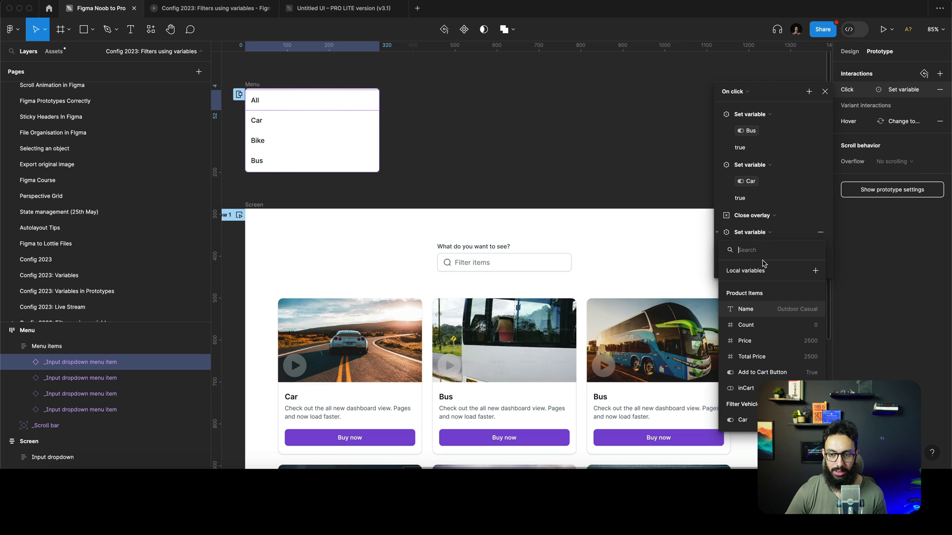
pyautogui.write('car')
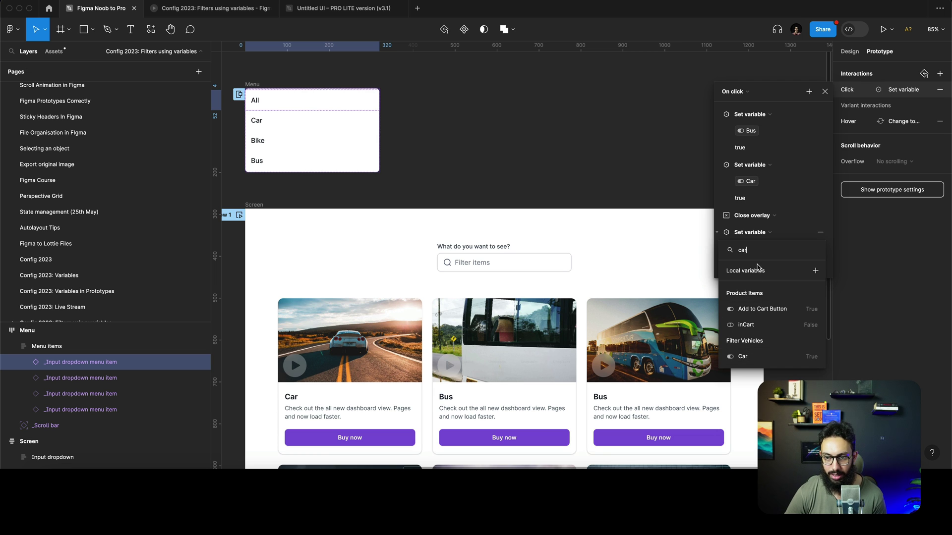
pyautogui.press('super+a')
pyautogui.press('super+x')
pyautogui.write('bi')
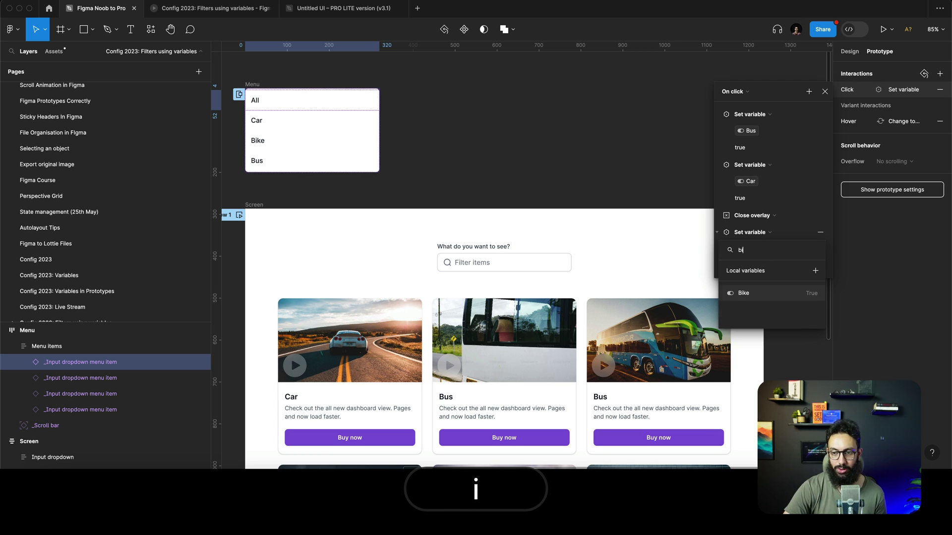
pyautogui.write('ke')
pyautogui.click(765, 294)
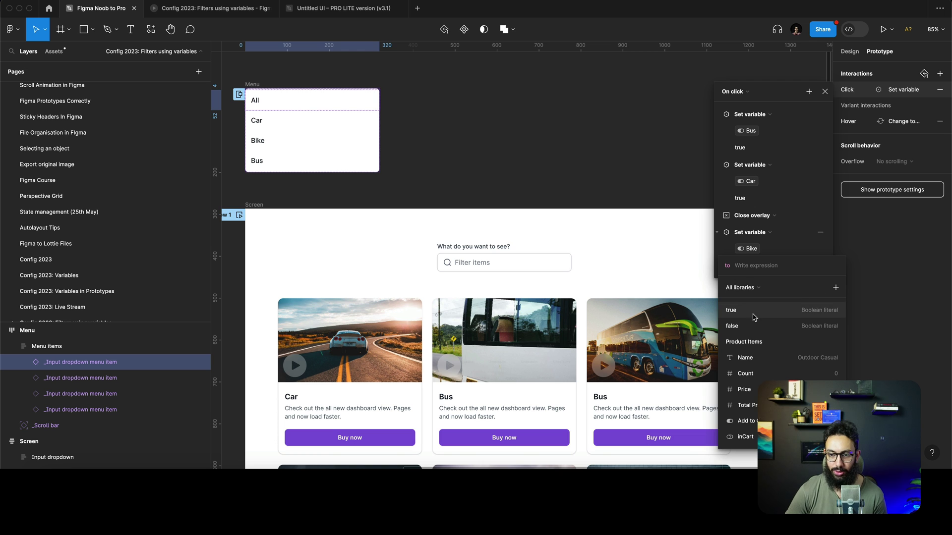
pyautogui.click(718, 248)
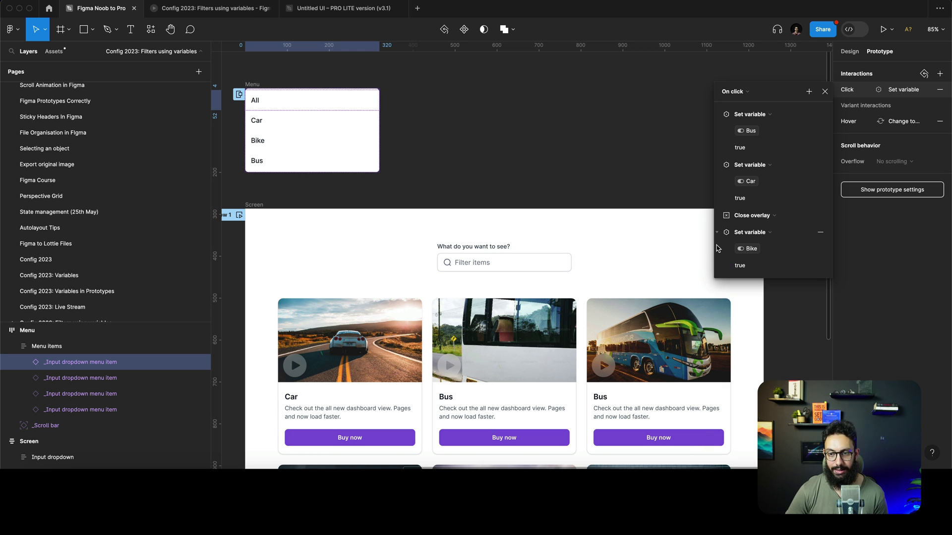
# Step: Switch to the prototype preview, choose All in the dropdown to test it, and return to the design file
pyautogui.press('super+3')
pyautogui.click(456, 147)
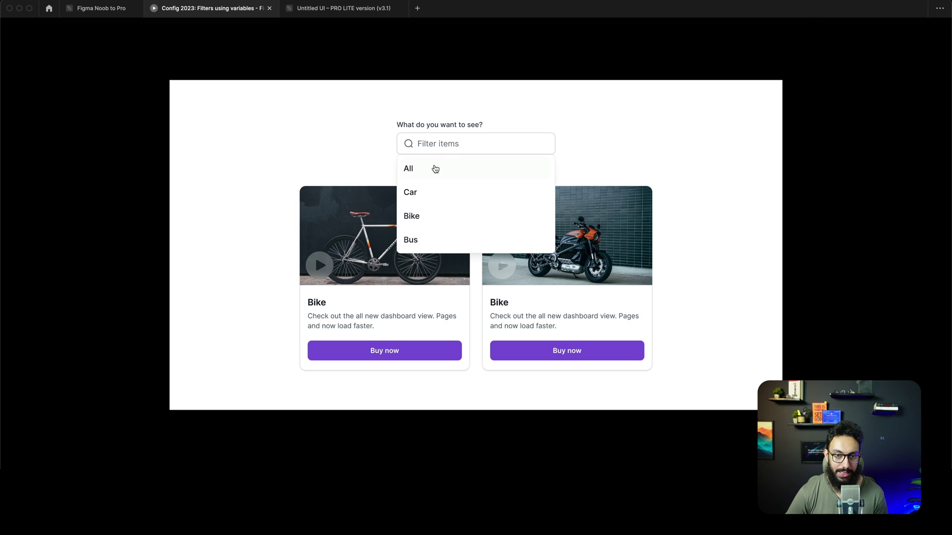
pyautogui.click(424, 172)
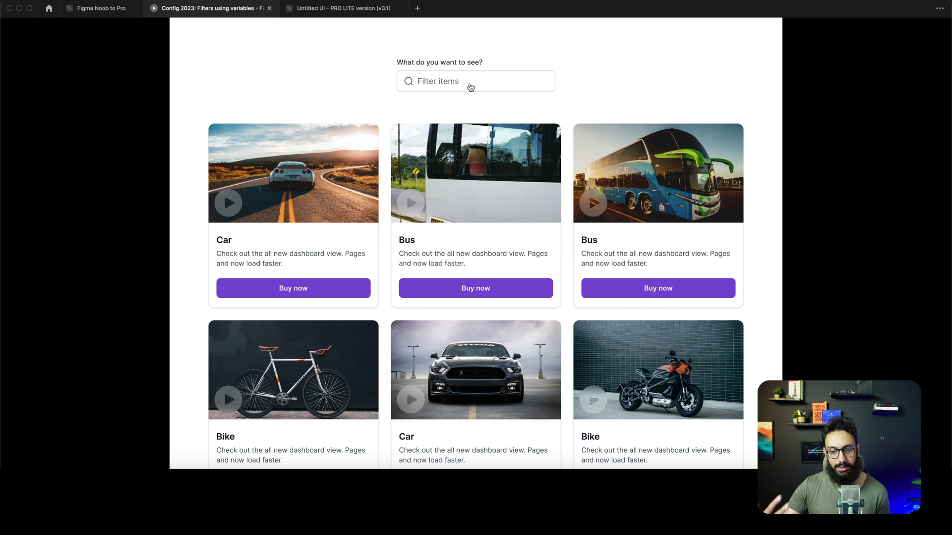
pyautogui.press('super+2')
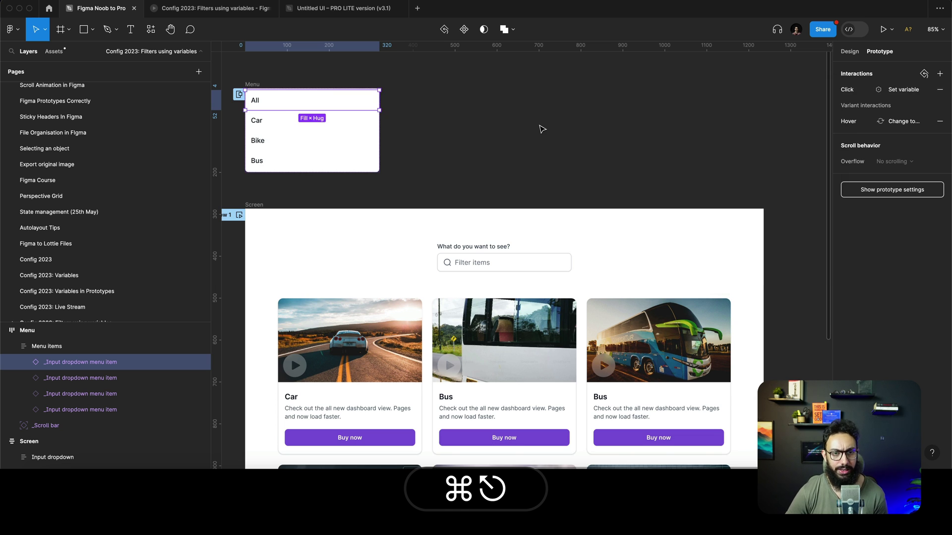
# Step: Deselect the menu item and review the Menu and Screen frames alongside the highlighted comment requesting the dropdown filter
pyautogui.click(542, 127)
pyautogui.scroll(3, 541, 128)
pyautogui.scroll(-5, 542, 128)
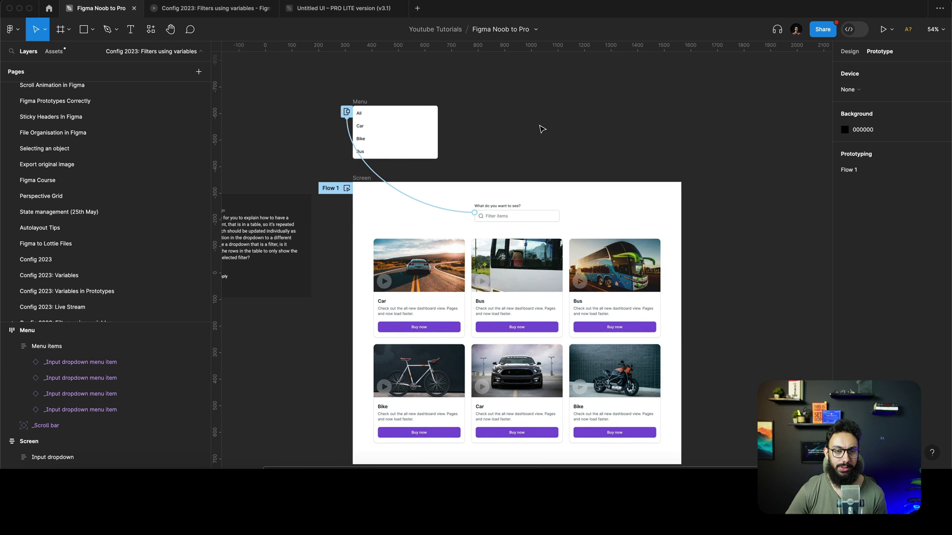
pyautogui.hscroll(-4, 542, 128)
pyautogui.hscroll(5, 541, 129)
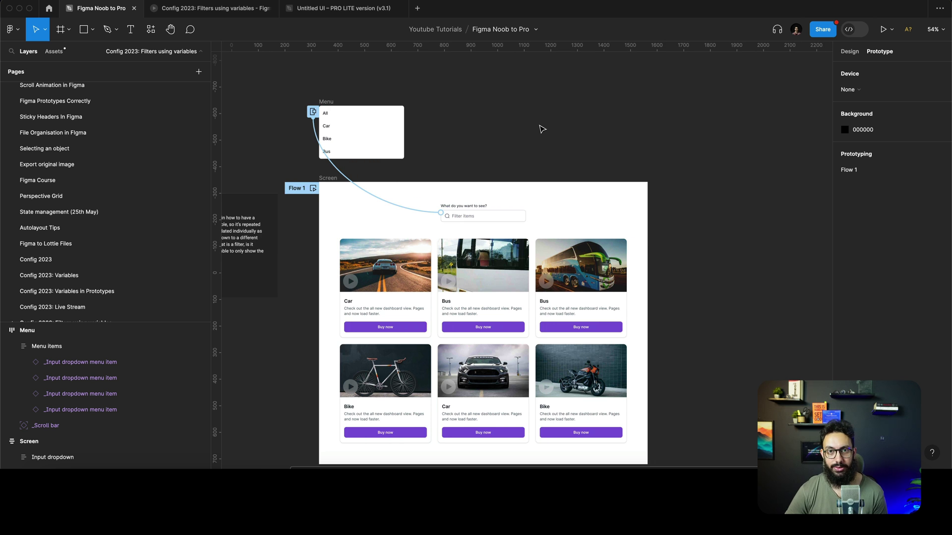
pyautogui.hscroll(-4, 541, 129)
pyautogui.scroll(5, 337, 233)
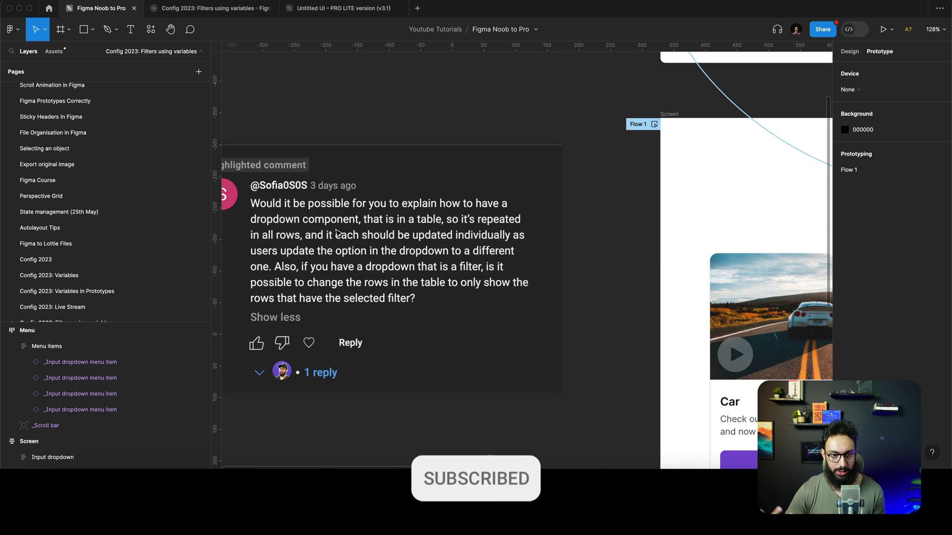
pyautogui.scroll(-5, 337, 233)
pyautogui.hscroll(4, 548, 215)
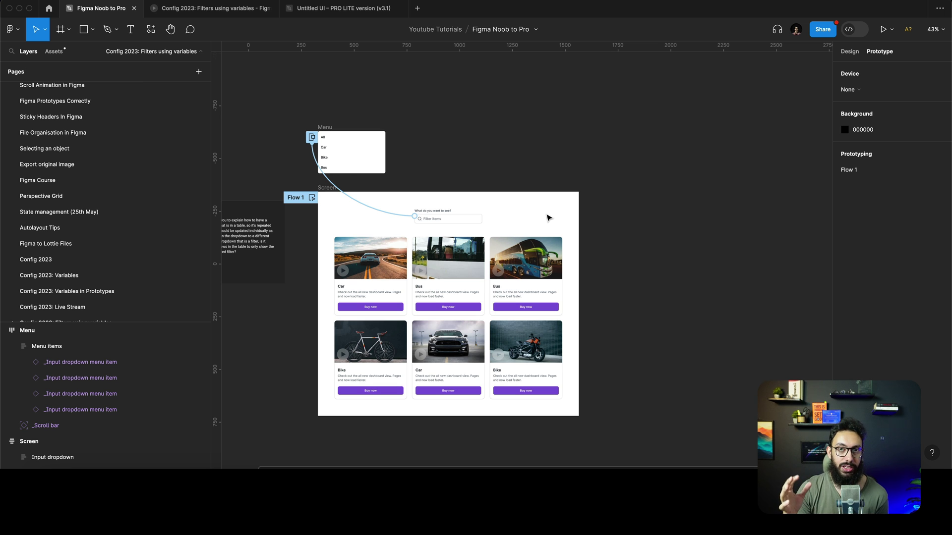
pyautogui.press('super+alt+Return')
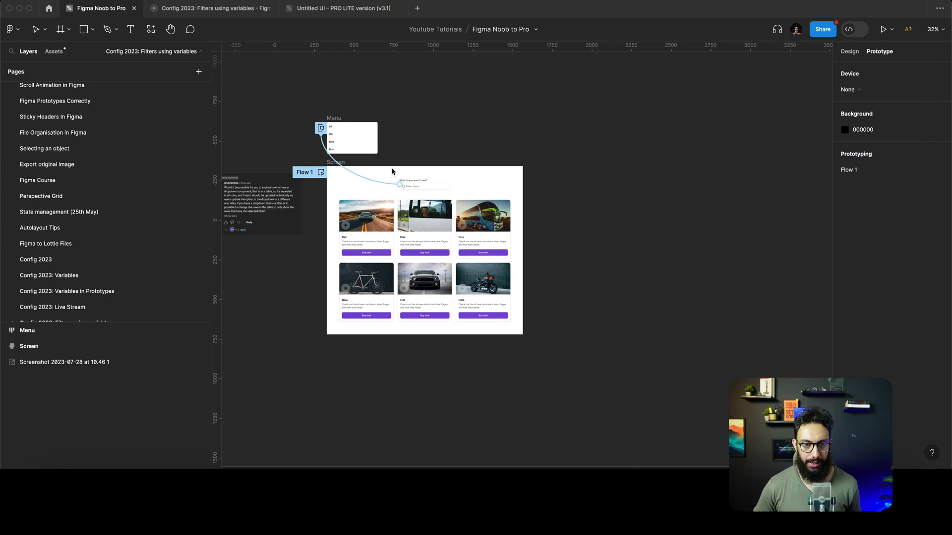
# Step: Duplicate the Input with label layer from the Screen frame's dropdown onto the empty canvas to the right of the frame
pyautogui.press('z')
pyautogui.click(425, 186)
pyautogui.click(425, 184)
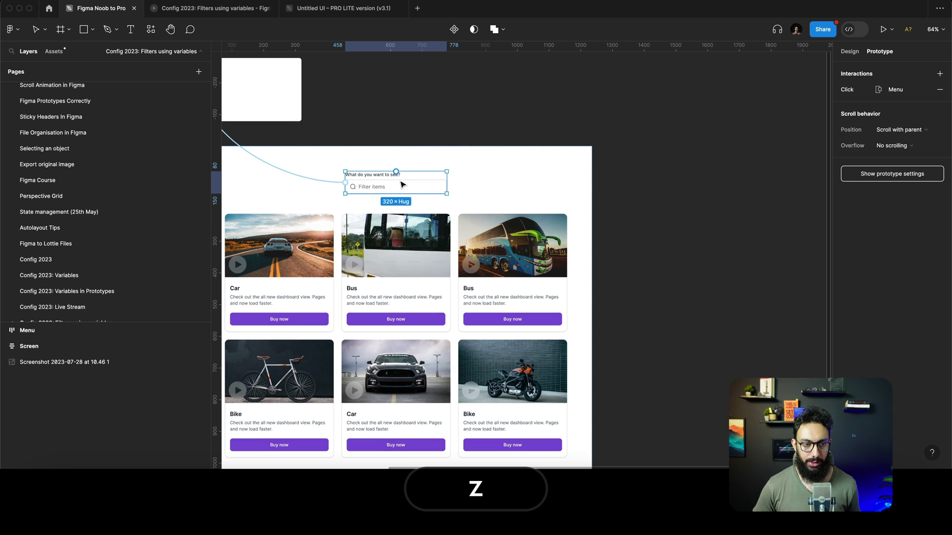
pyautogui.hscroll(1, 402, 185)
pyautogui.hotkey('shift', 'e')
pyautogui.hotkey('shift', 'e')
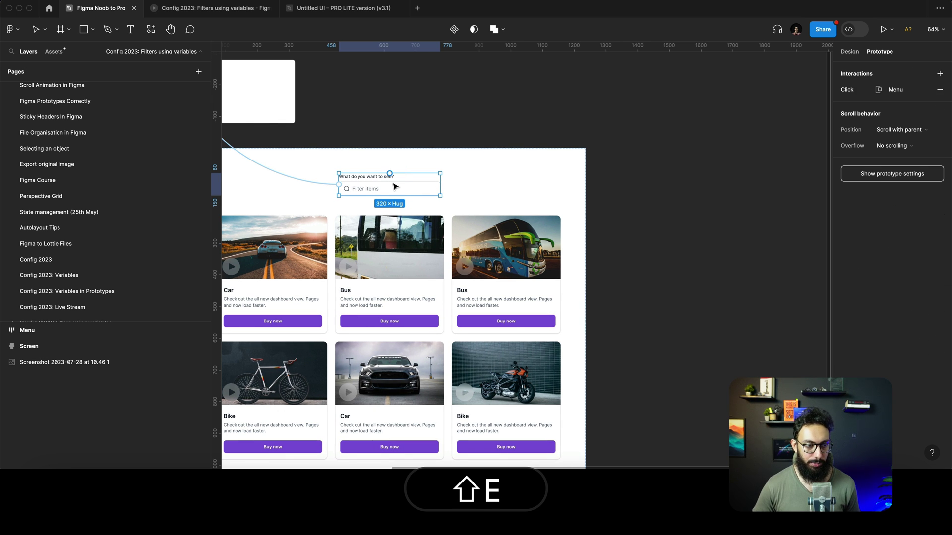
pyautogui.press('v')
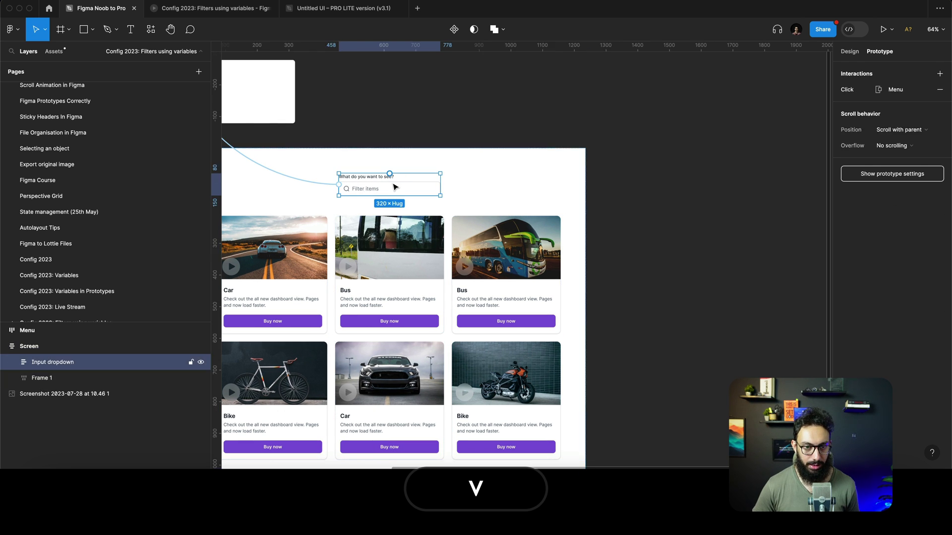
pyautogui.moveTo(395, 187); pyautogui.dragTo(747, 139)
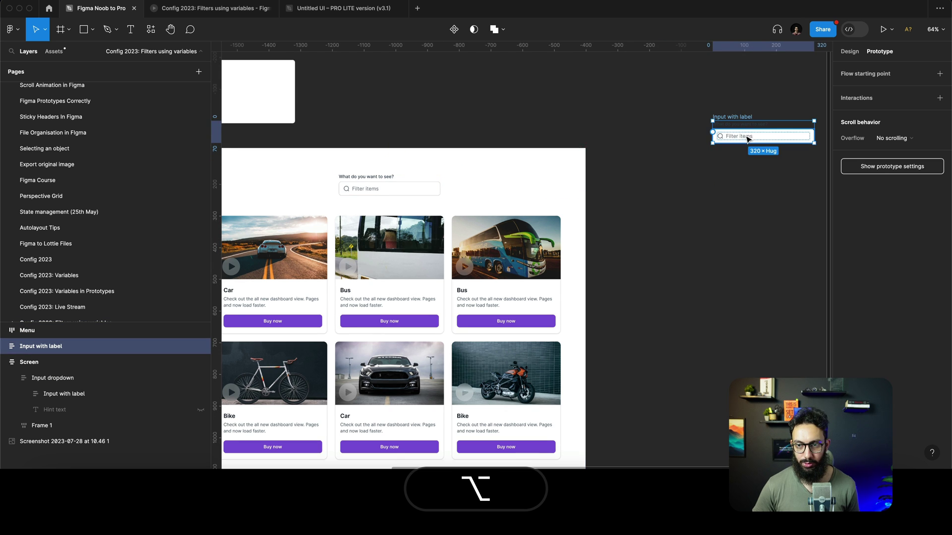
# Step: Duplicate the Menu frame below the copied input and wrap both copies in an auto layout frame
pyautogui.hscroll(5, 748, 139)
pyautogui.scroll(1, 747, 139)
pyautogui.hscroll(-6, 409, 176)
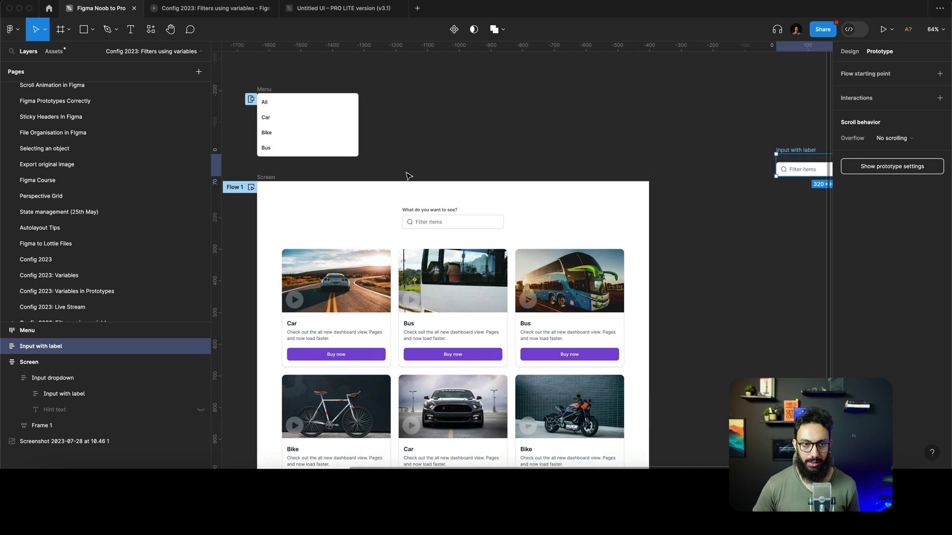
pyautogui.moveTo(320, 119); pyautogui.dragTo(733, 214)
pyautogui.hotkey('shift', '2')
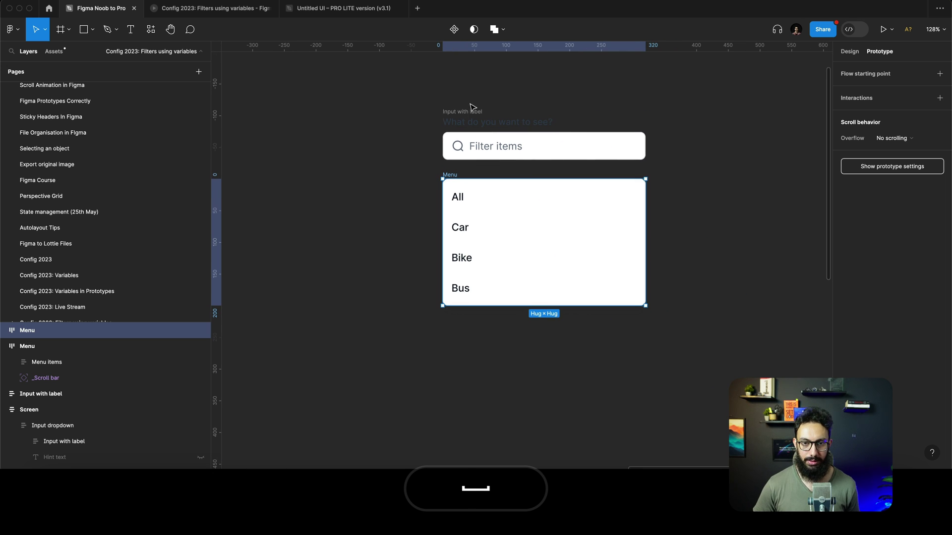
pyautogui.keyDown('shift'); pyautogui.click(469, 108); pyautogui.keyUp('shift')
pyautogui.press('alt+shift+super+a')
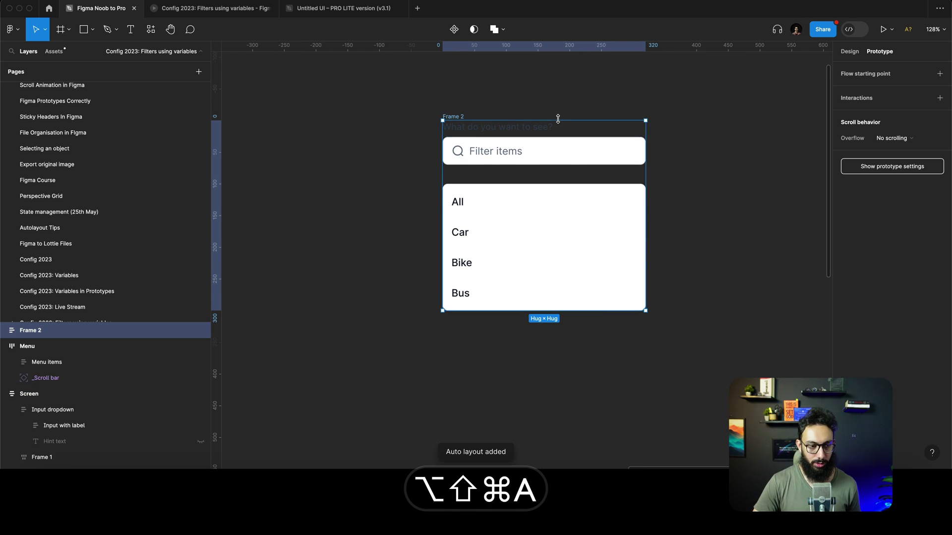
# Step: Turn the auto layout frame into a component named Dropdown Sample and add a second variant to it
pyautogui.press('alt+super+k')
pyautogui.press('alt+shift+super+r')
pyautogui.write('Drop')
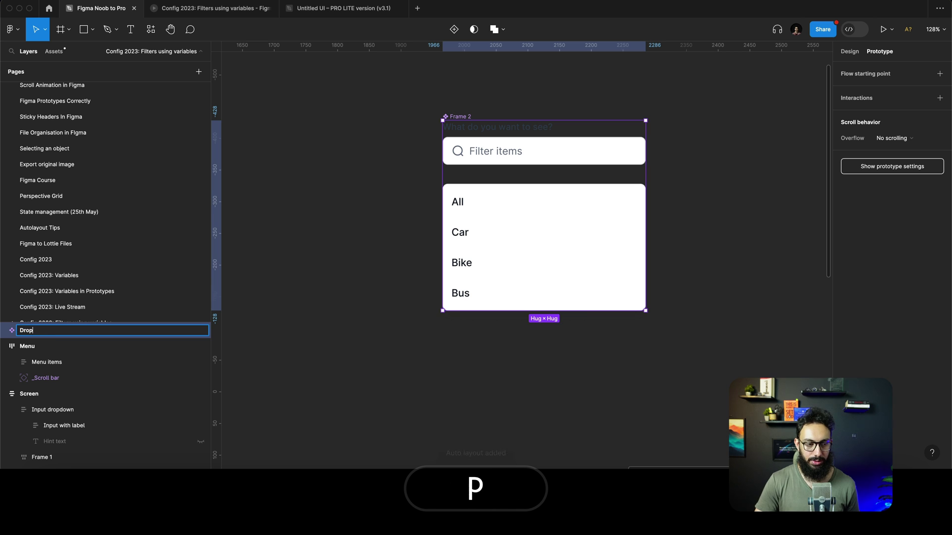
pyautogui.write('down Sample')
pyautogui.press('Return')
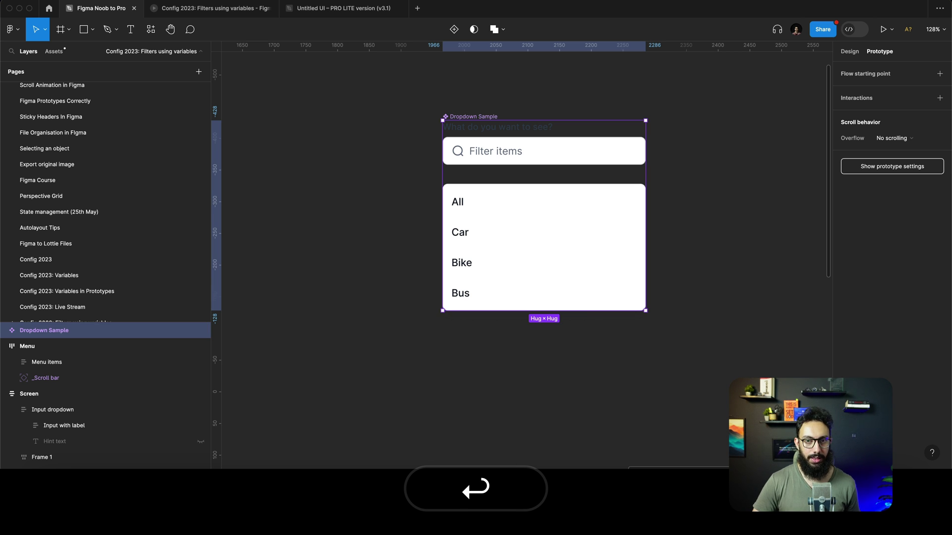
pyautogui.hscroll(5, 557, 141)
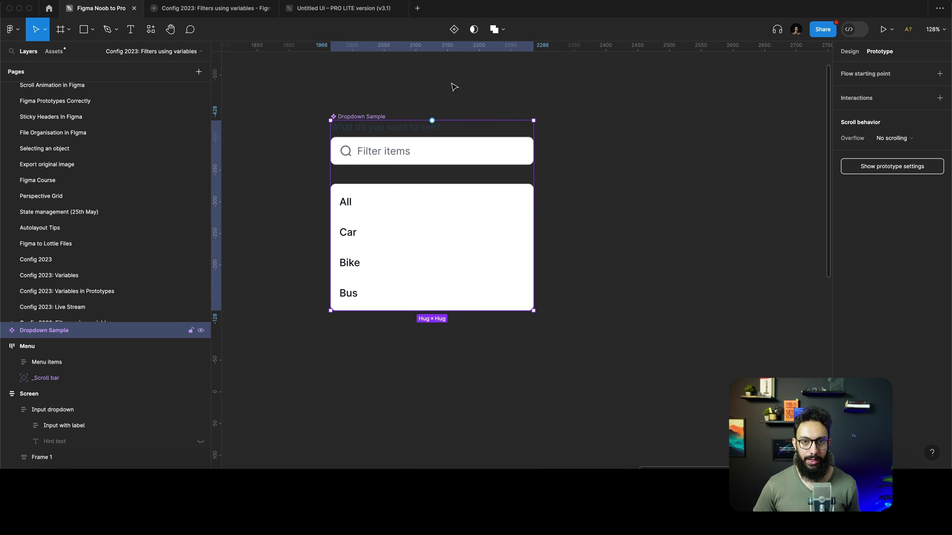
pyautogui.click(452, 30)
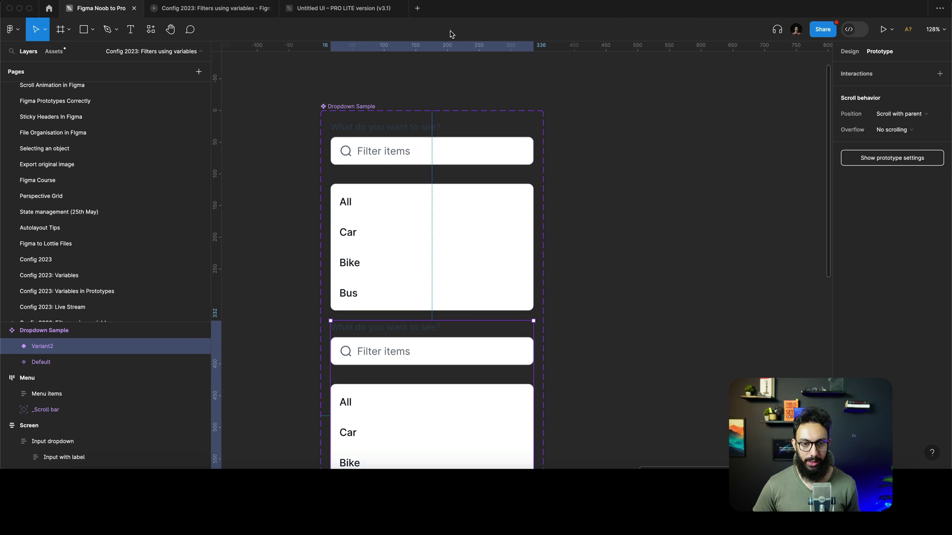
# Step: Add auto layout to the Dropdown Sample component set and arrange its variants horizontally
pyautogui.click(663, 203)
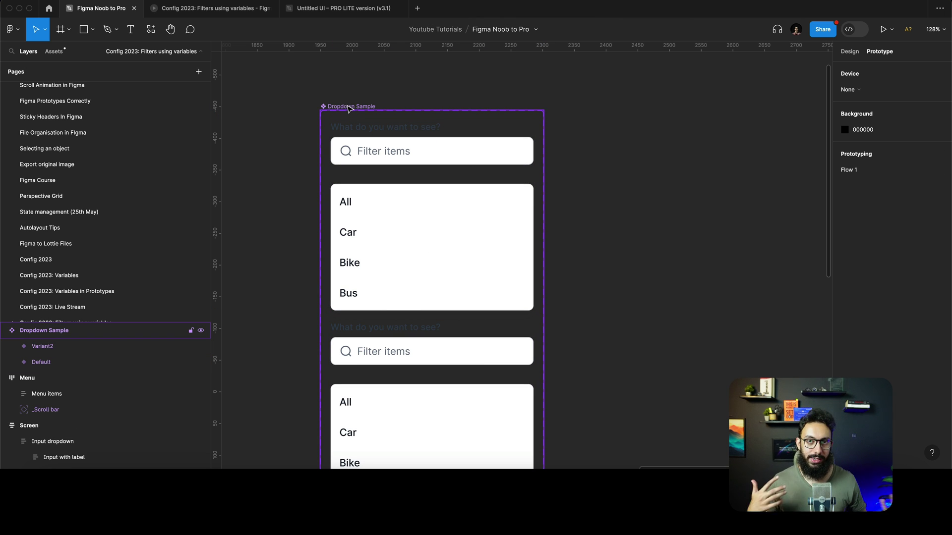
pyautogui.keyDown('shift'); pyautogui.click(349, 108); pyautogui.keyUp('shift')
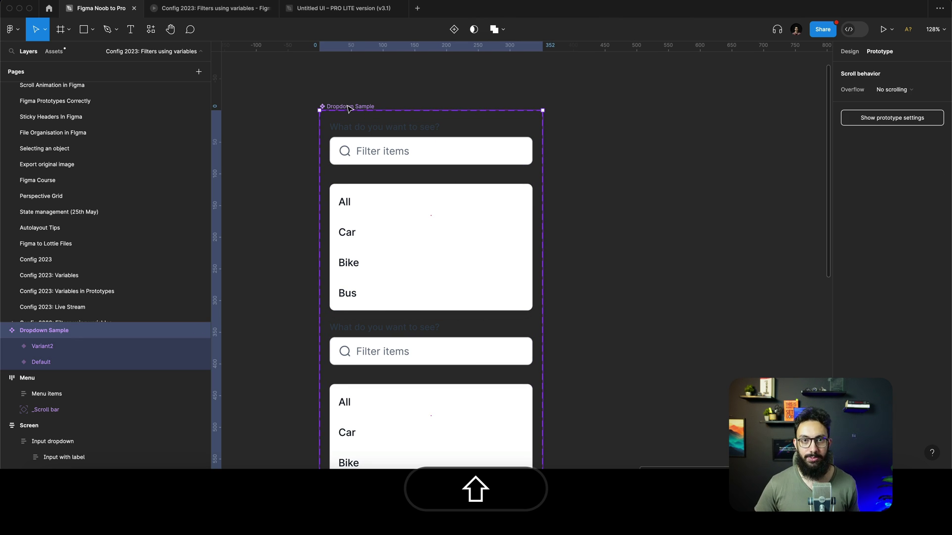
pyautogui.hotkey('shift', 'e')
pyautogui.hotkey('shift', 'a')
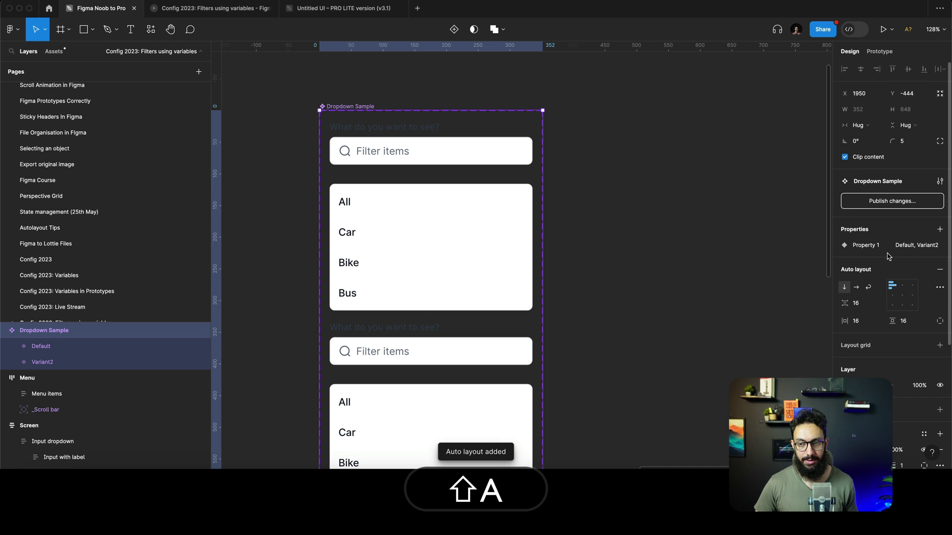
pyautogui.click(857, 288)
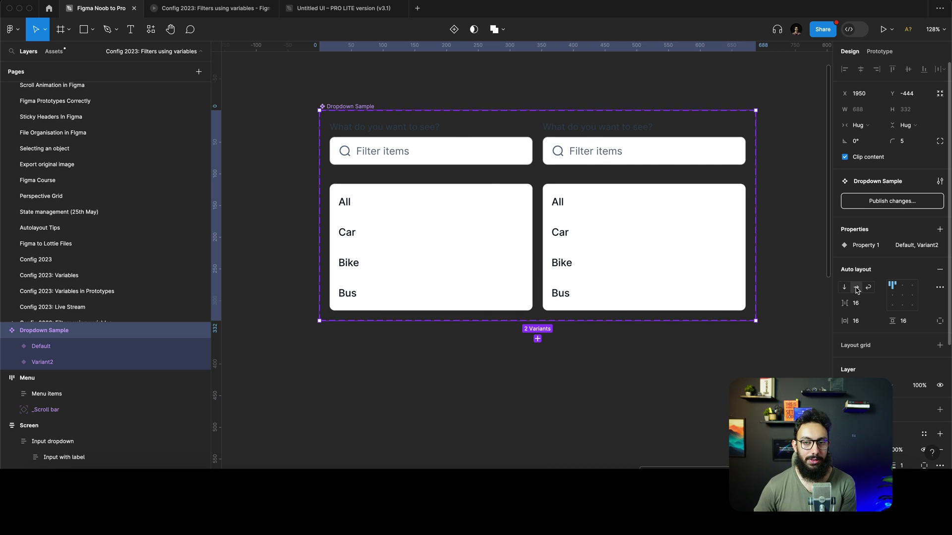
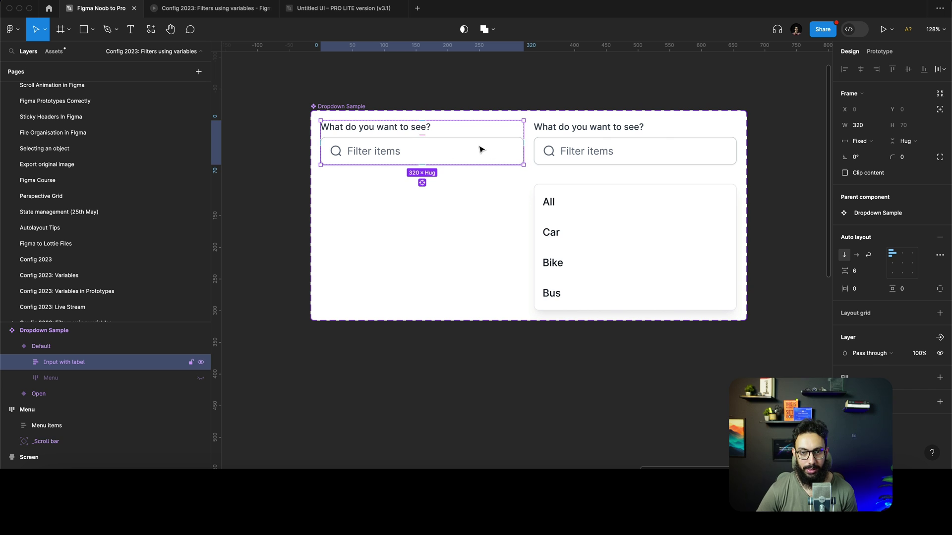
# Step: Connect the Default variant's input to the Open variant with a prototype interaction
pyautogui.click(481, 149)
pyautogui.hotkey('shift', 'e')
pyautogui.moveTo(523, 151); pyautogui.dragTo(590, 218)
pyautogui.hscroll(5, 597, 158)
pyautogui.press('Escape')
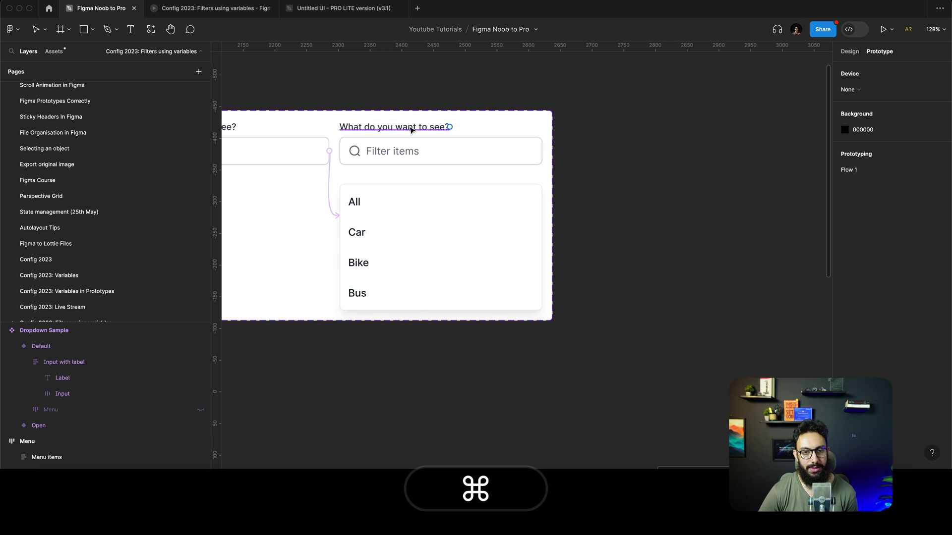
# Step: Duplicate the Open variant three times within the Dropdown Sample component set
pyautogui.scroll(-3, 404, 123)
pyautogui.click(415, 147)
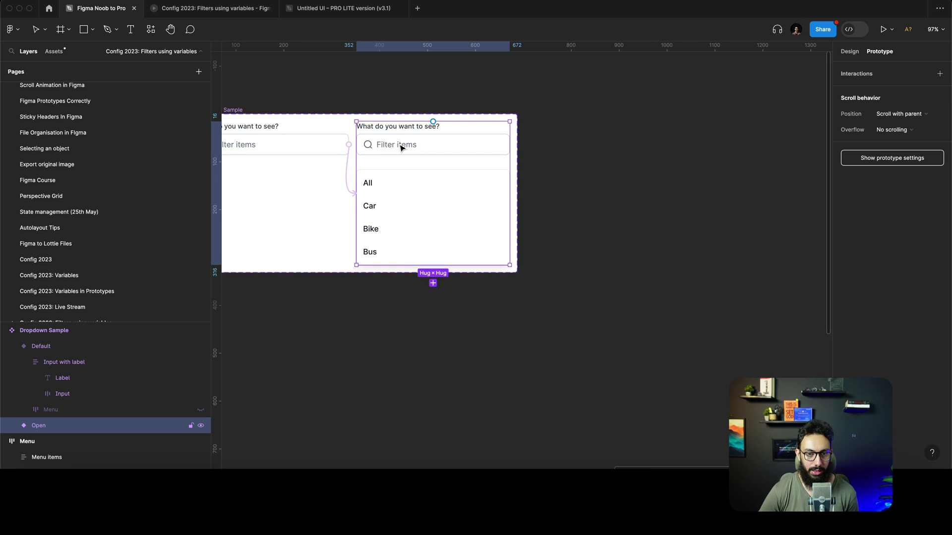
pyautogui.press('super+d')
pyautogui.press('super+d')
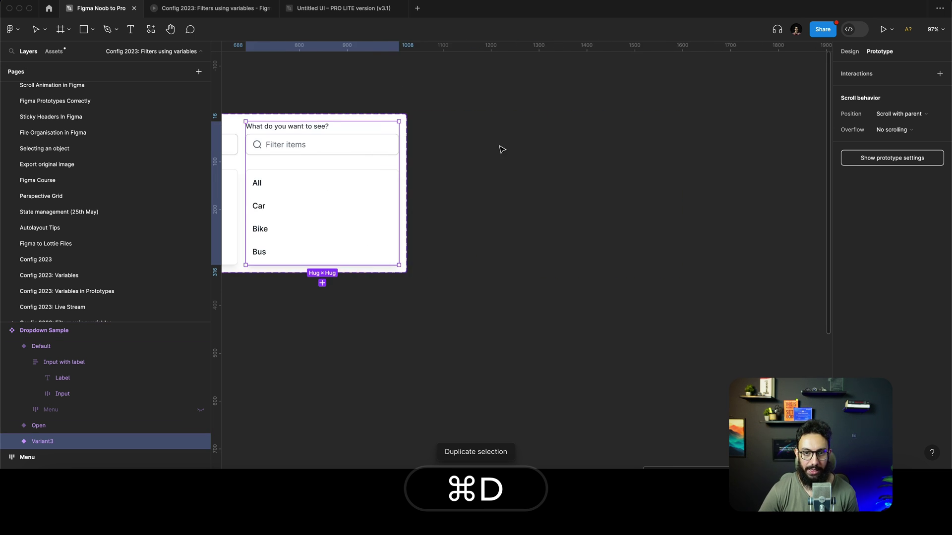
pyautogui.press('super+d')
pyautogui.hscroll(-2, 499, 149)
# Step: Set the Property 1 values of the three duplicated variants to Car, Bike and Bus
pyautogui.click(511, 151)
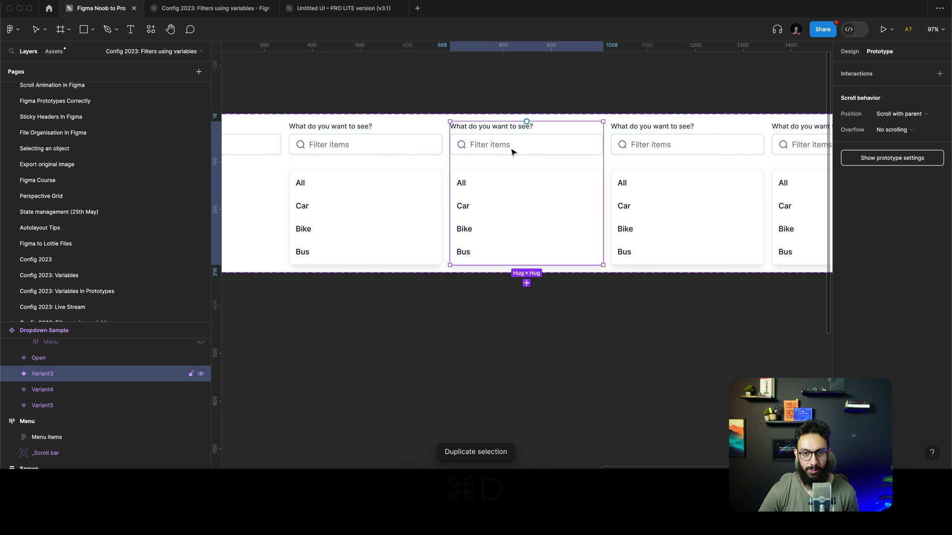
pyautogui.hotkey('shift', 'e')
pyautogui.write('Car')
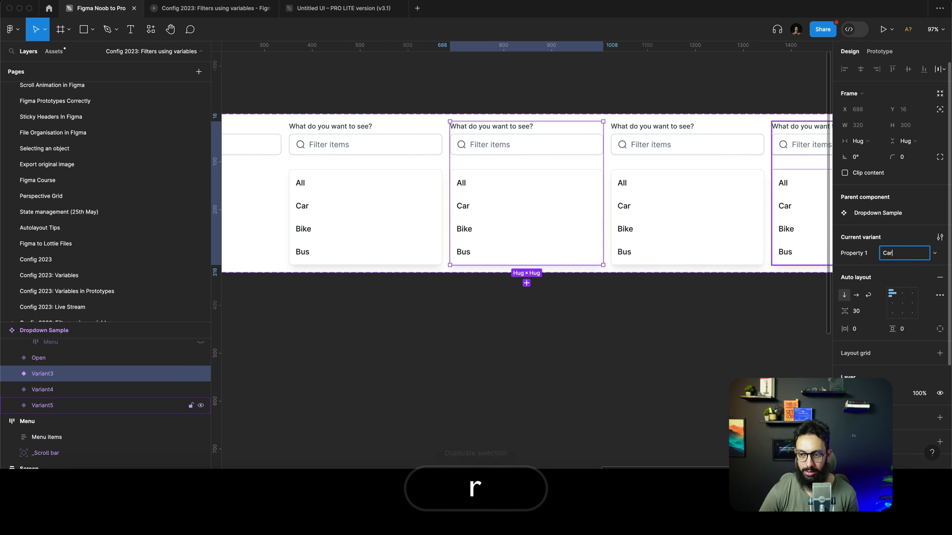
pyautogui.press('Tab')
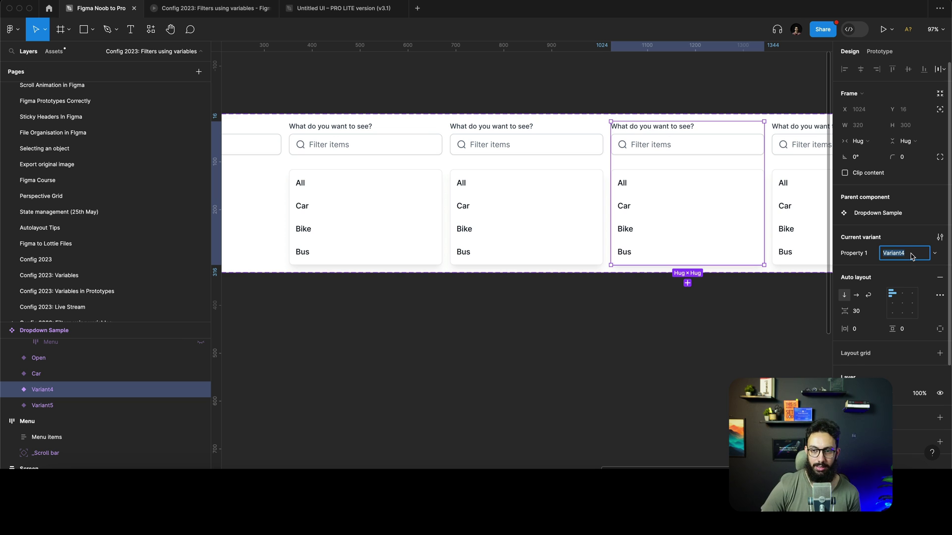
pyautogui.press('shift+super+a')
pyautogui.write('Bike')
pyautogui.press('Return')
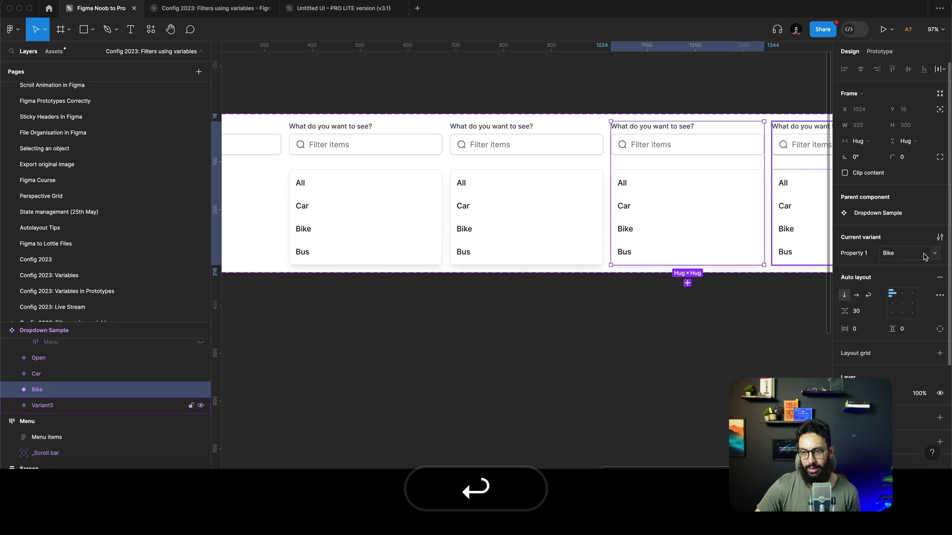
pyautogui.click(795, 218)
pyautogui.hotkey('shift', 'e')
pyautogui.write('Bus')
pyautogui.press('Return')
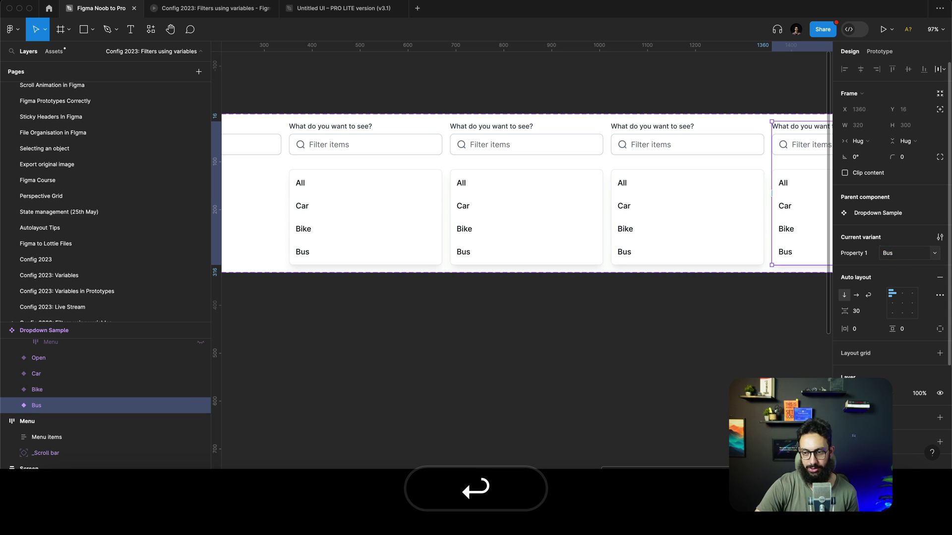
# Step: Delete the Menu frames from the Car, Bike and Bus variants together
pyautogui.hscroll(2, 659, 179)
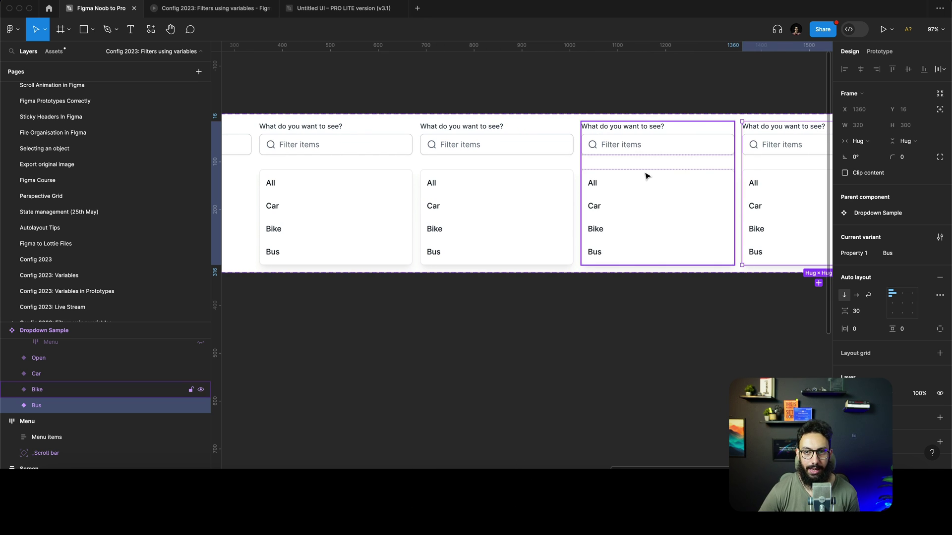
pyautogui.keyDown('super'); pyautogui.click(771, 199); pyautogui.keyUp('super')
pyautogui.hscroll(2, 764, 193)
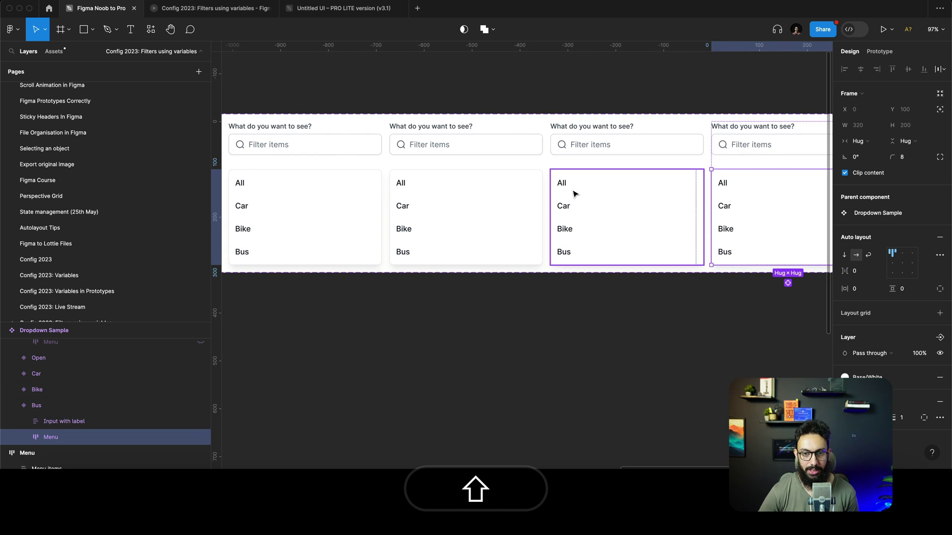
pyautogui.keyDown('shift'); pyautogui.keyDown('super'); pyautogui.click(572, 193); pyautogui.keyUp('super'); pyautogui.keyUp('shift')
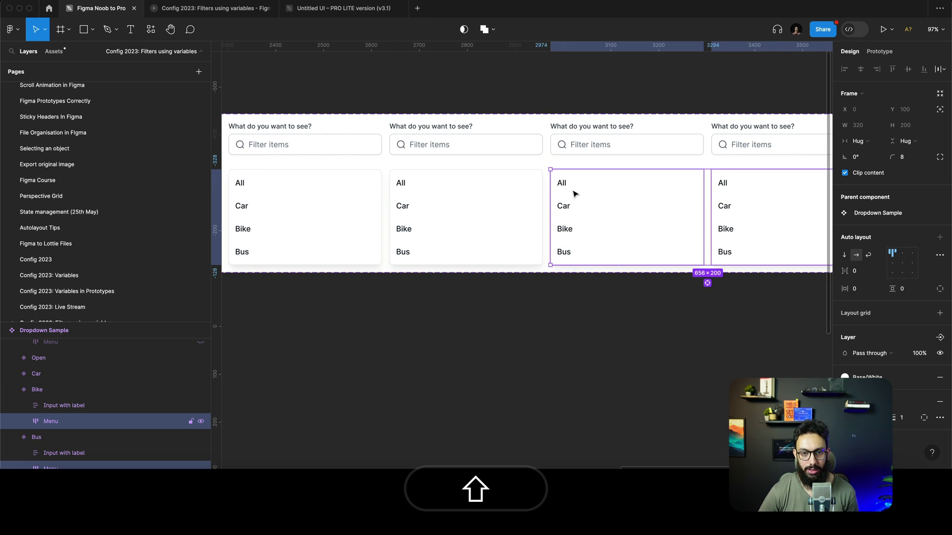
pyautogui.keyDown('shift'); pyautogui.keyDown('super'); pyautogui.click(438, 192); pyautogui.keyUp('super'); pyautogui.keyUp('shift')
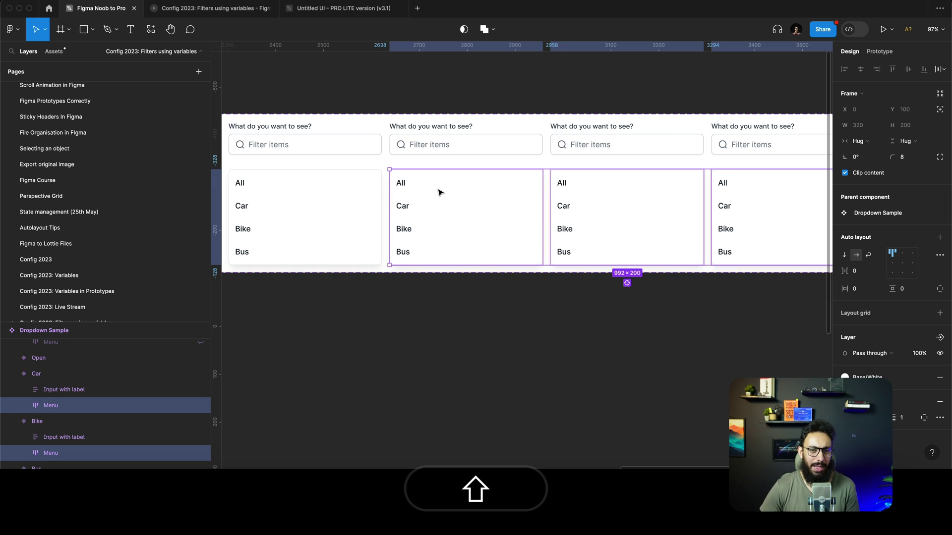
pyautogui.keyDown('super'); pyautogui.scroll(-3, 438, 192); pyautogui.keyUp('super')
pyautogui.hscroll(-2, 438, 193)
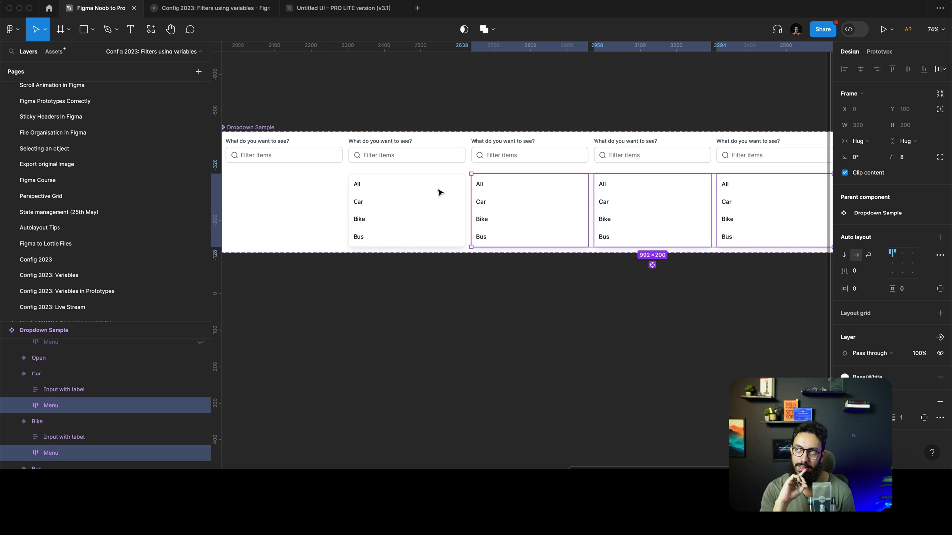
pyautogui.press('shift+super')
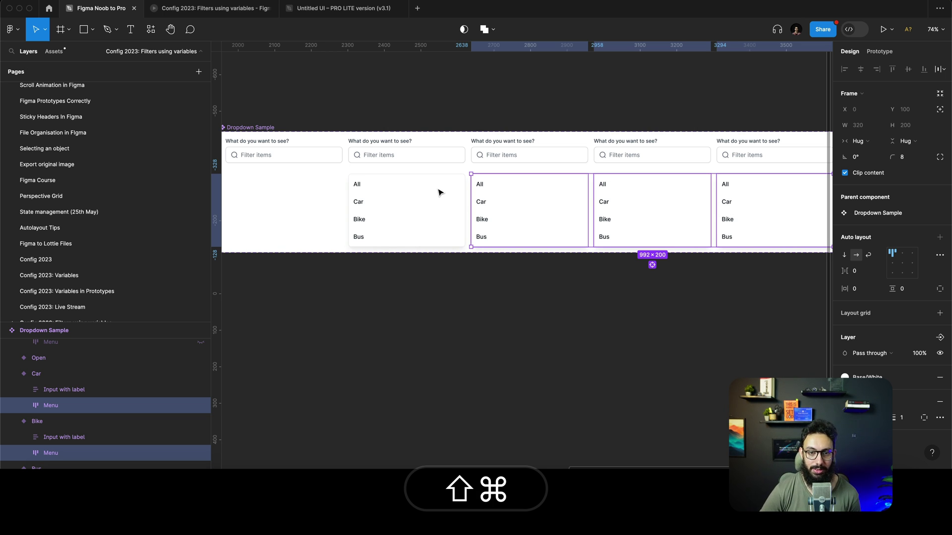
pyautogui.press('shift+super+x')
# Step: Replace the Filter items text in the three new variants with Car, Bike and Bus respectively
pyautogui.keyDown('super'); pyautogui.click(501, 155); pyautogui.keyUp('super')
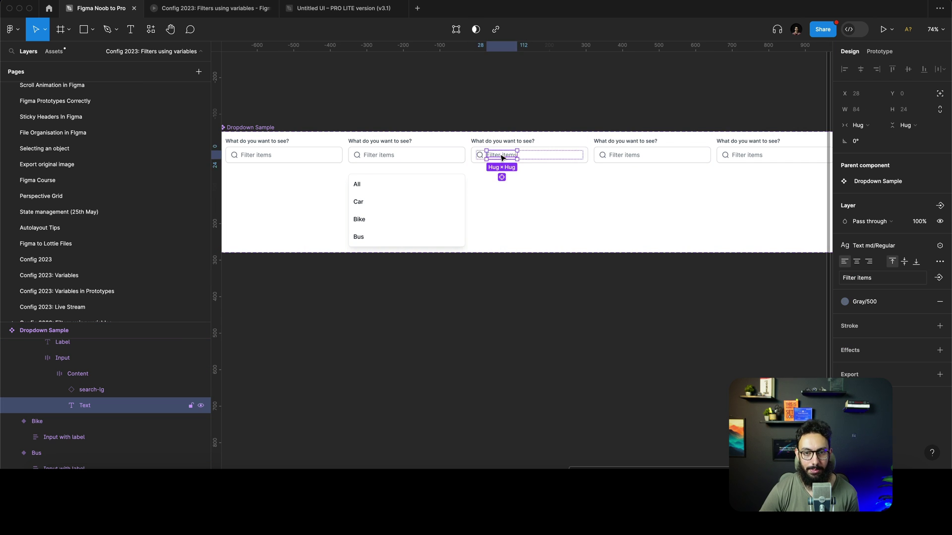
pyautogui.press('Return')
pyautogui.write('Car')
pyautogui.keyDown('super'); pyautogui.doubleClick(625, 154); pyautogui.keyUp('super')
pyautogui.press('super+a')
pyautogui.write('B')
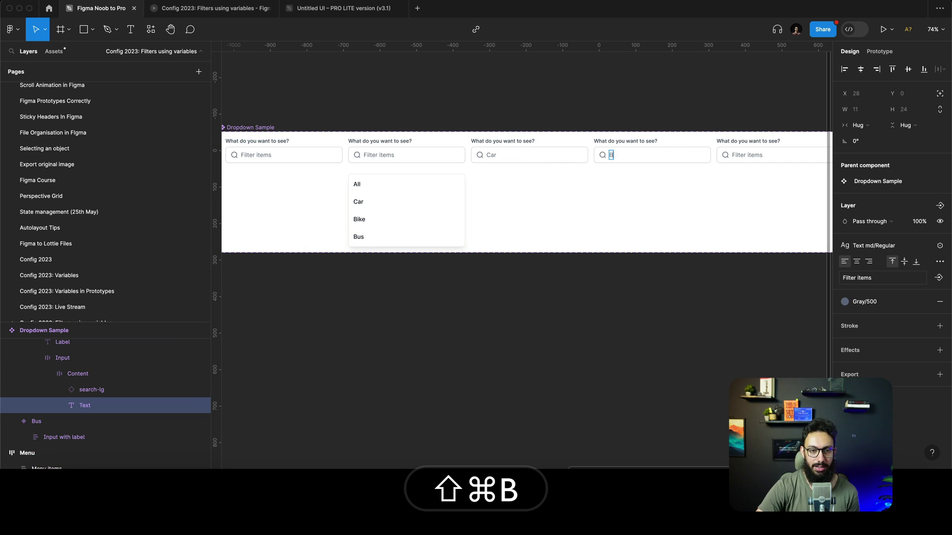
pyautogui.write('ike')
pyautogui.press('super+a')
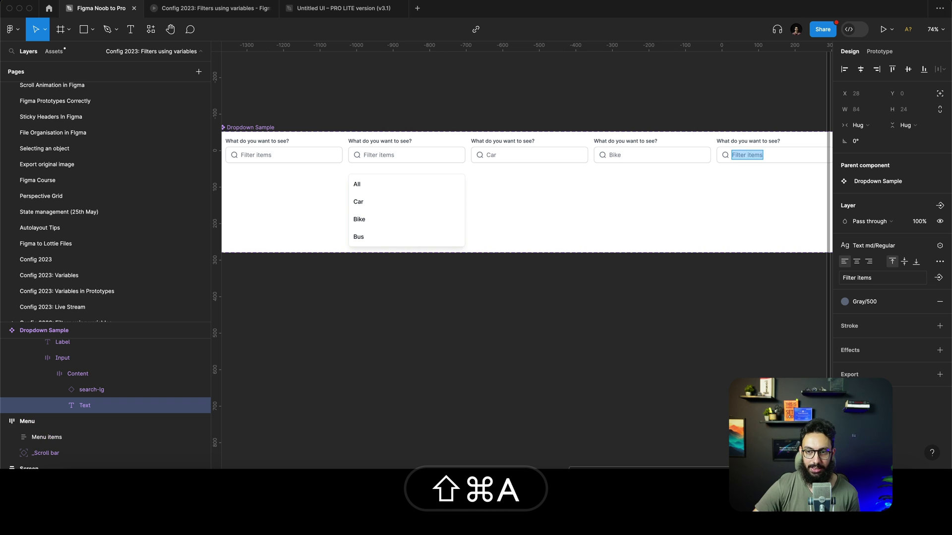
pyautogui.write('Bus')
pyautogui.press('Escape')
pyautogui.click(566, 112)
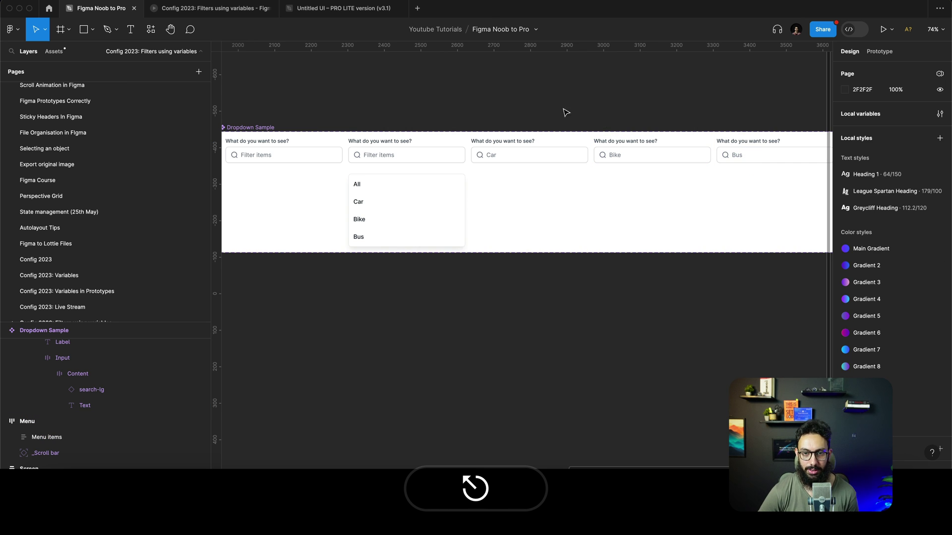
# Step: Remove auto layout from the Dropdown Sample component set and extend its height downward to about 880
pyautogui.click(246, 128)
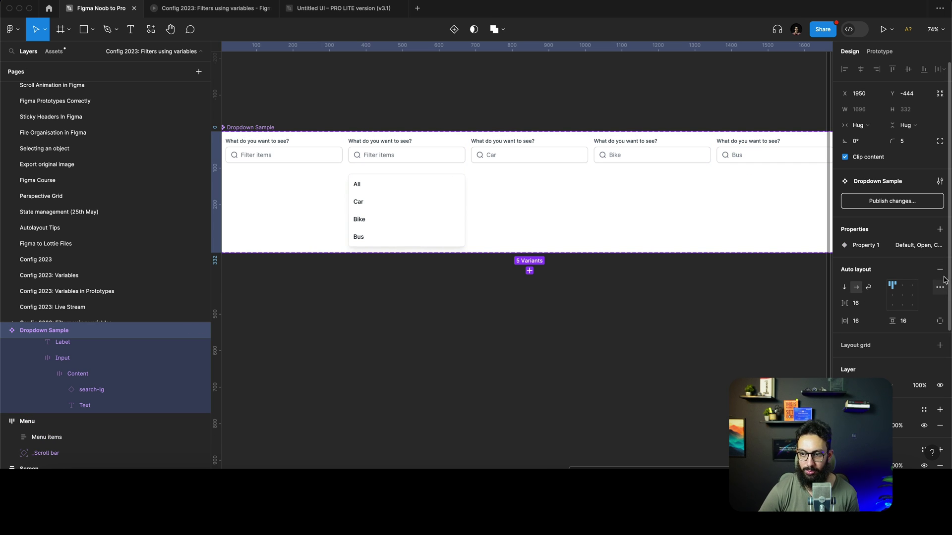
pyautogui.click(940, 270)
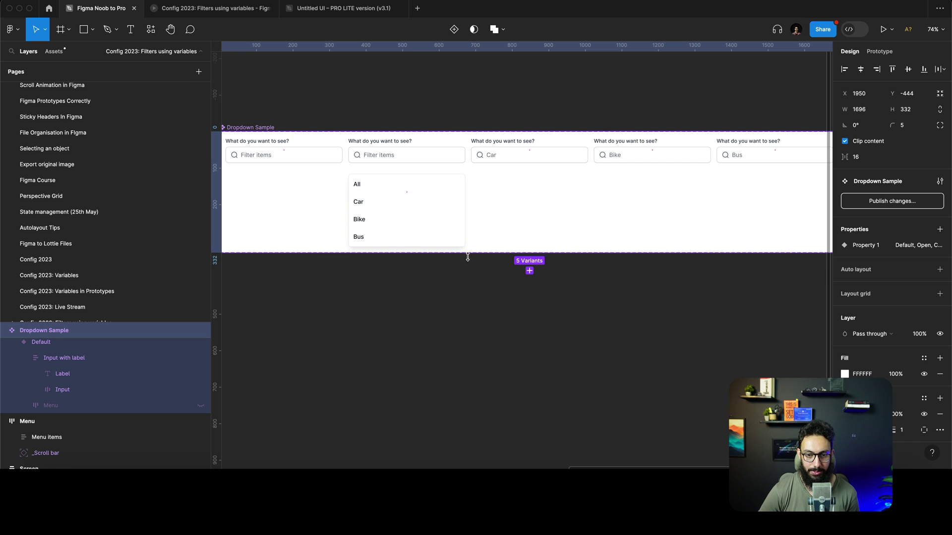
pyautogui.moveTo(468, 258); pyautogui.dragTo(480, 451)
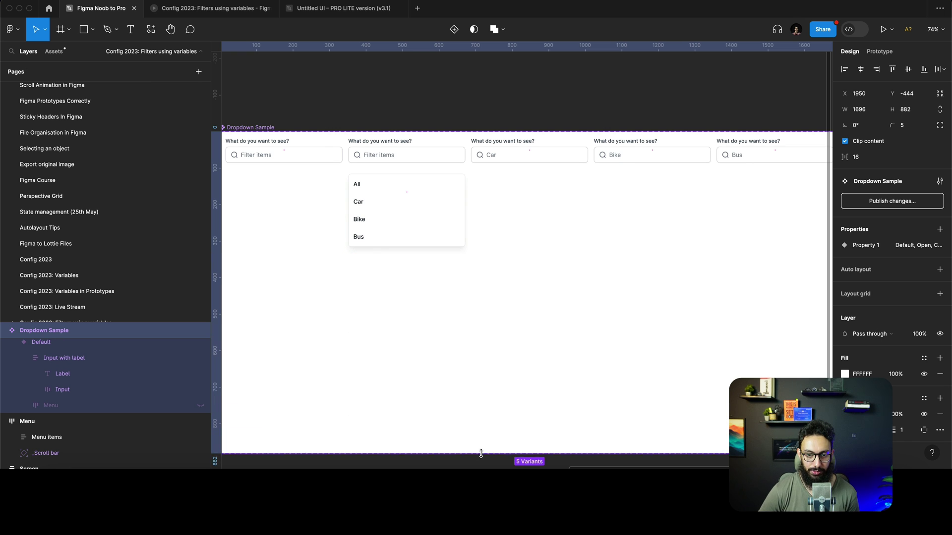
pyautogui.click(519, 161)
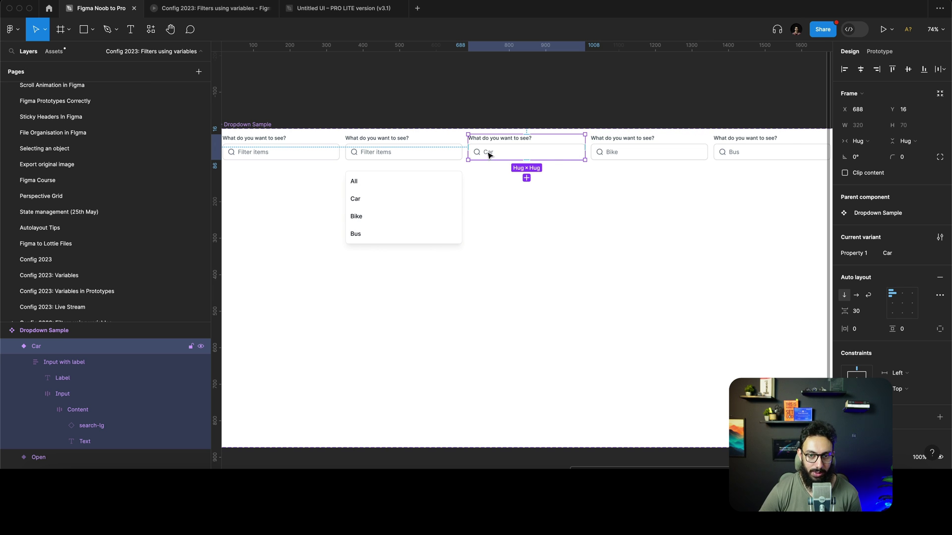
pyautogui.click(639, 154)
pyautogui.click(816, 157)
pyautogui.click(498, 159)
# Step: Try to duplicate the Open variant below the original and name the copy Car
pyautogui.click(389, 153)
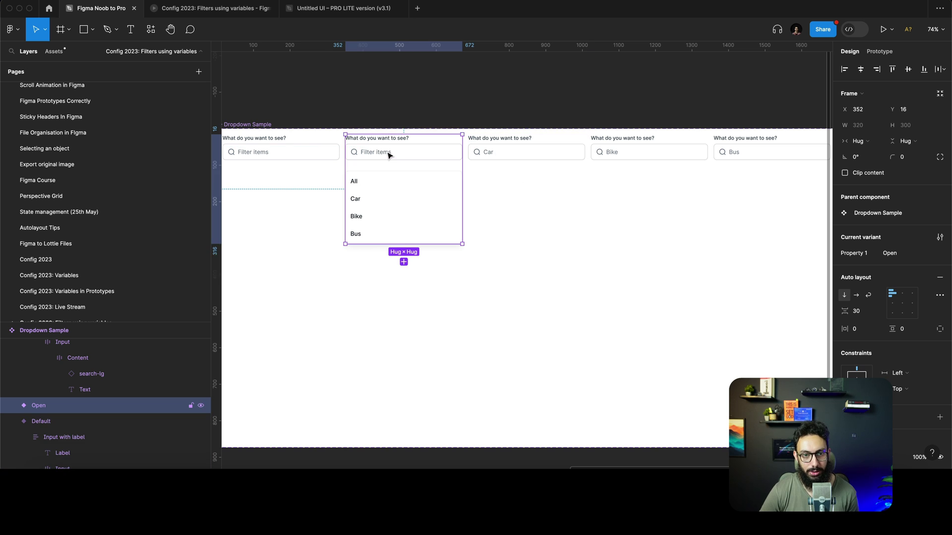
pyautogui.moveTo(388, 180); pyautogui.dragTo(388, 285)
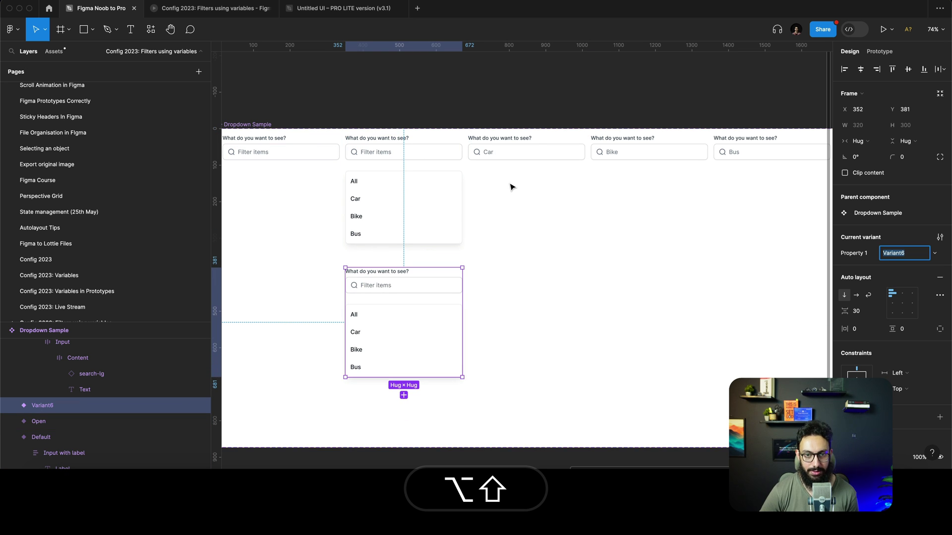
pyautogui.write('Car')
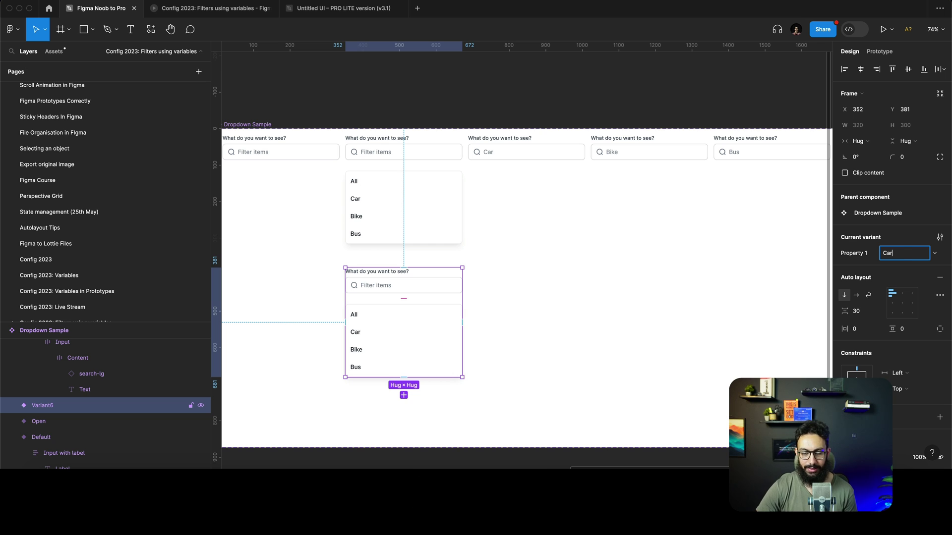
pyautogui.press('Escape')
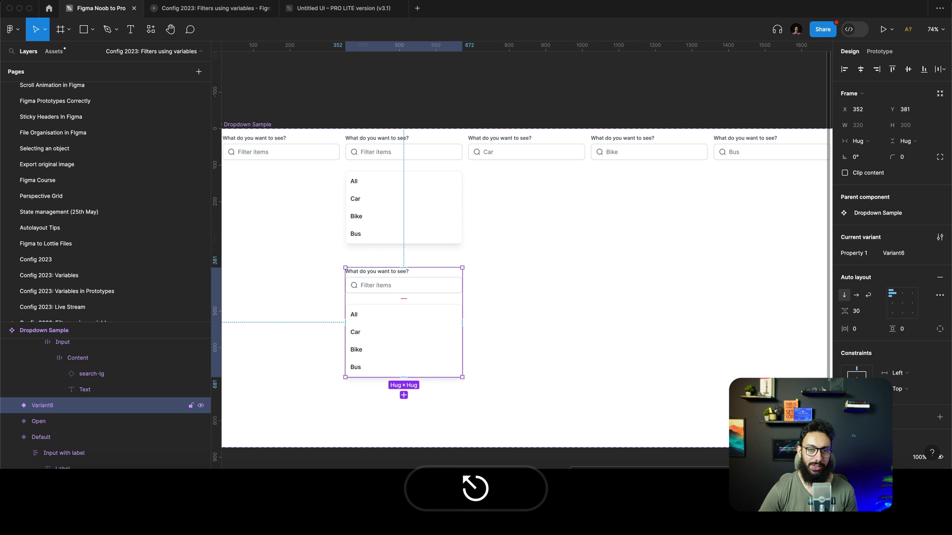
pyautogui.press('super+z')
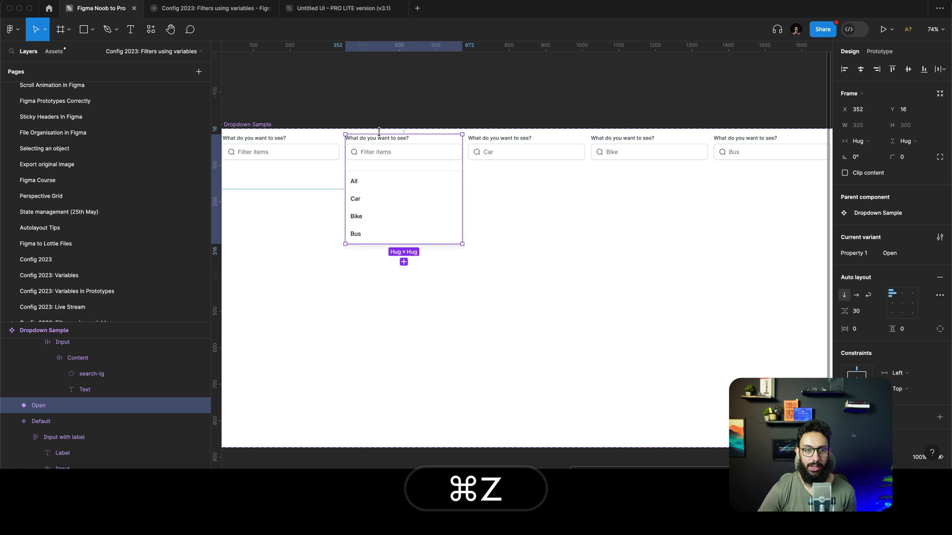
# Step: Add a variant property named Open with the value False to the Dropdown Sample component set
pyautogui.click(263, 124)
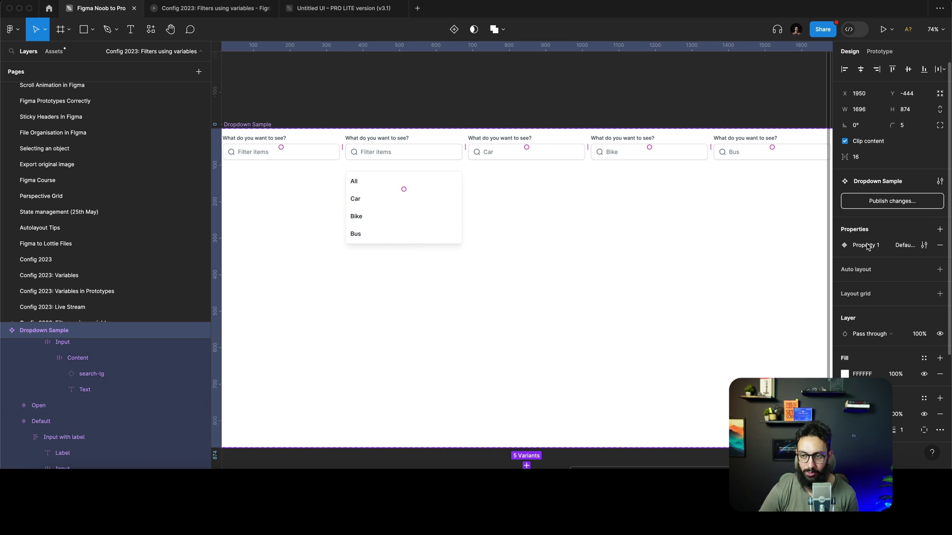
pyautogui.click(939, 229)
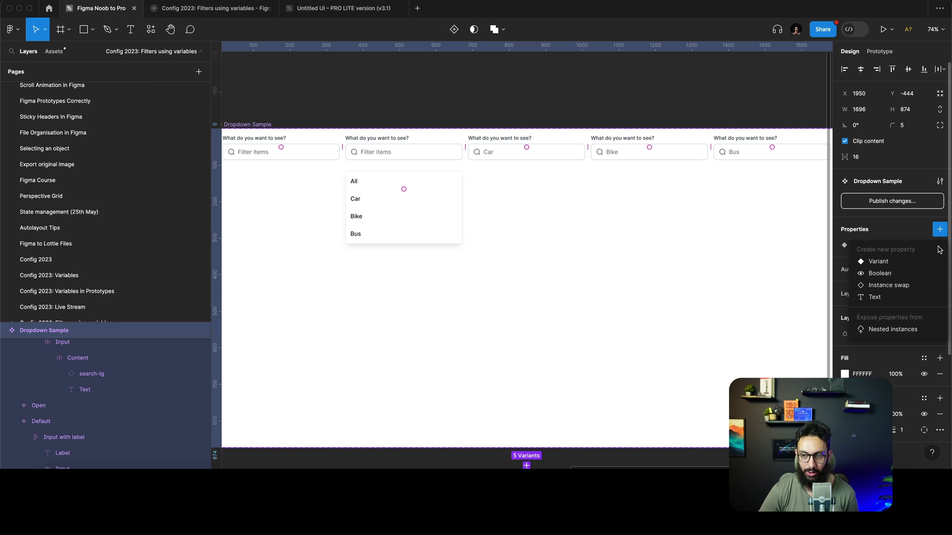
pyautogui.click(897, 262)
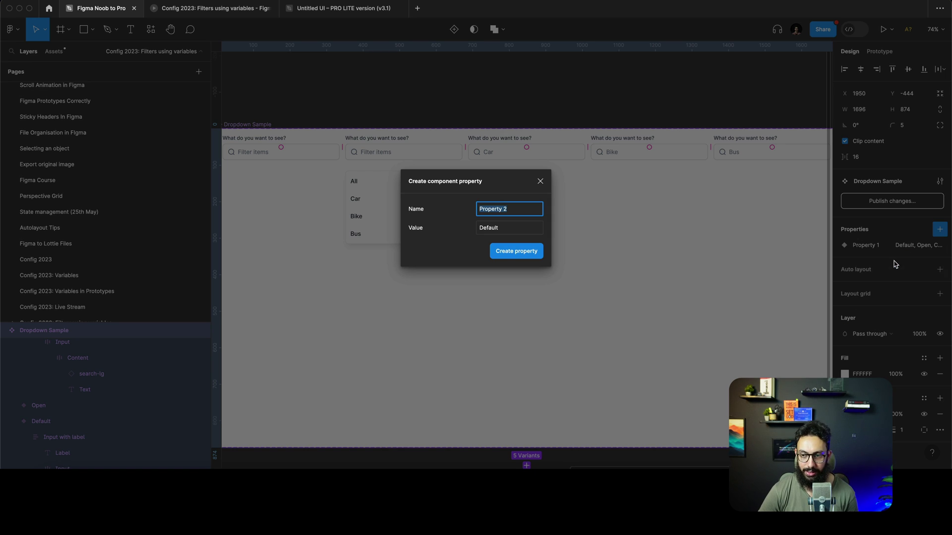
pyautogui.press('shift')
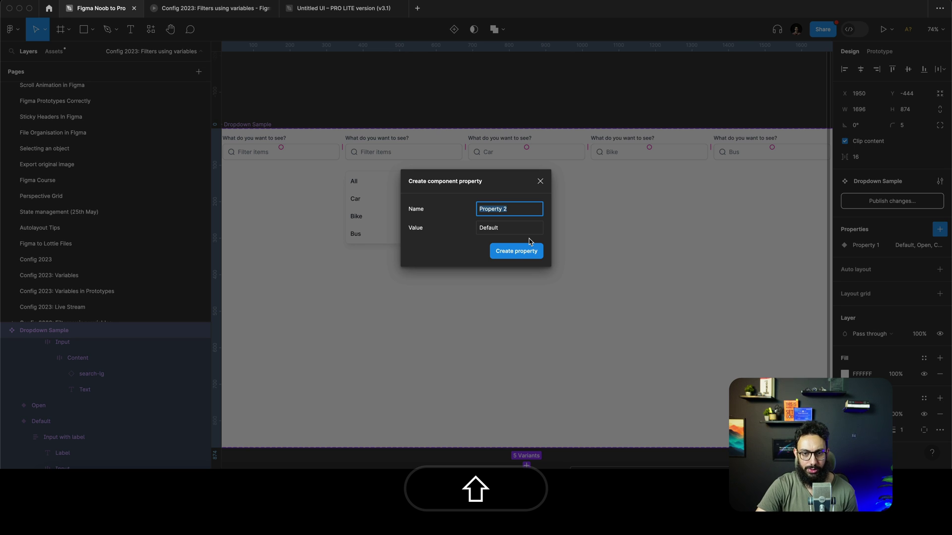
pyautogui.write('Open')
pyautogui.press('Tab')
pyautogui.write('F')
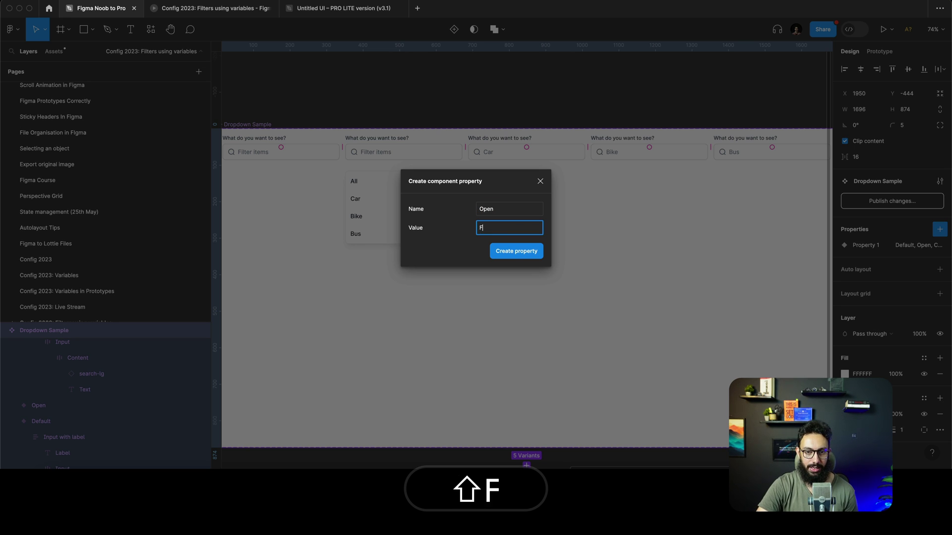
pyautogui.write('alse')
pyautogui.press('Return')
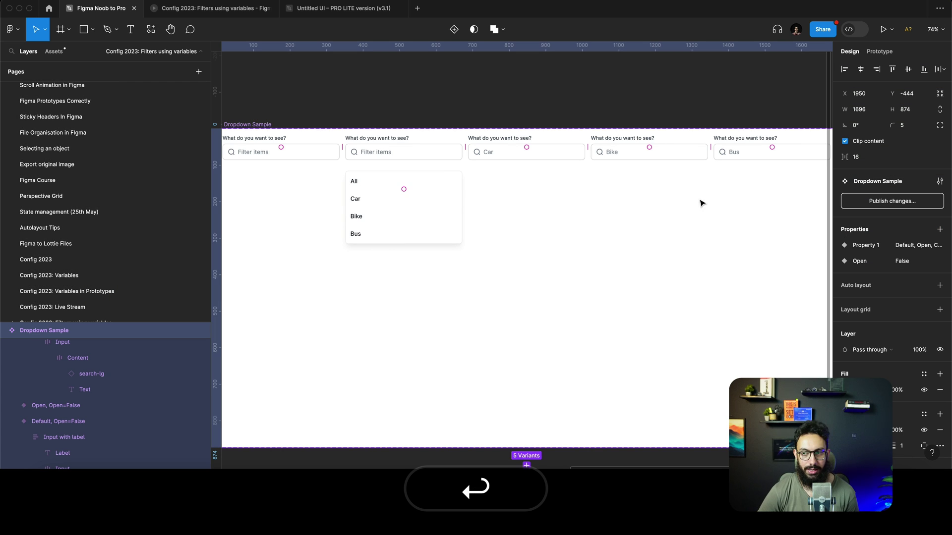
# Step: Set the Open property of the variant with the expanded menu to True
pyautogui.click(281, 155)
pyautogui.click(392, 164)
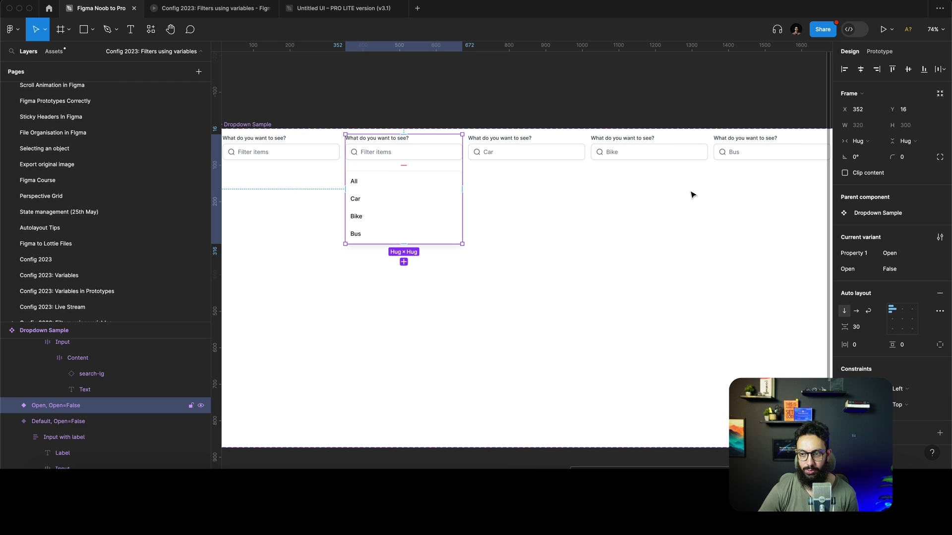
pyautogui.click(889, 268)
pyautogui.write('On')
pyautogui.press('Return')
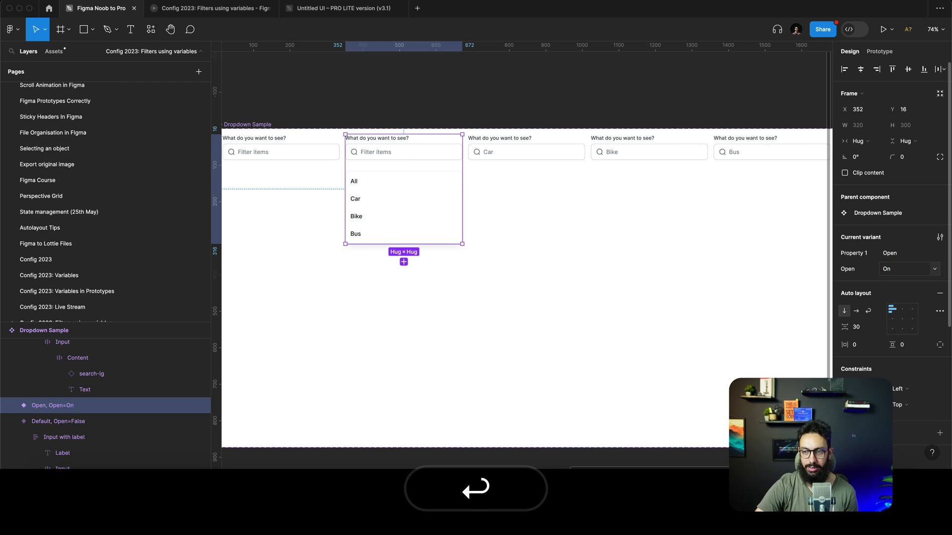
pyautogui.click(894, 270)
pyautogui.write('True')
pyautogui.press('Return')
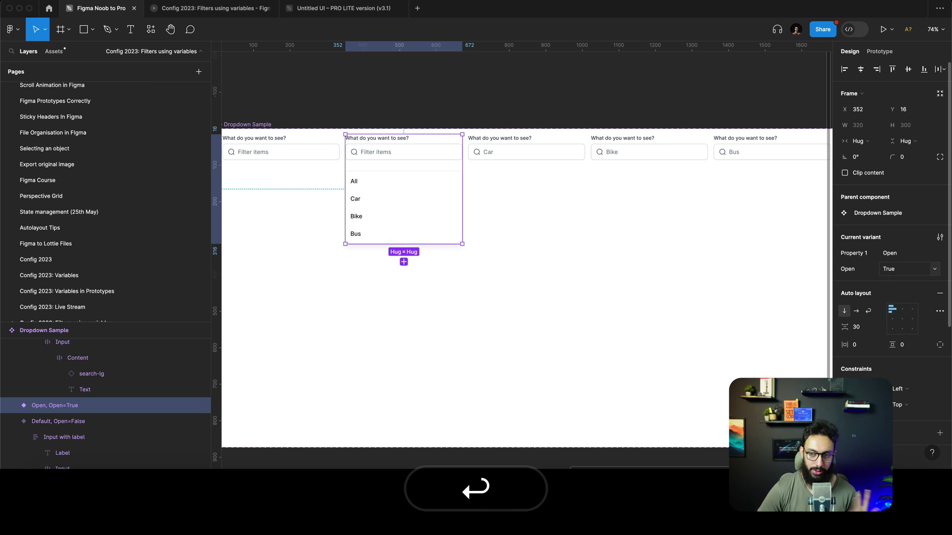
# Step: Move the Open variant below the Default variant and shift the Car, Bike and Bus variants together to sit beside Default
pyautogui.click(575, 152)
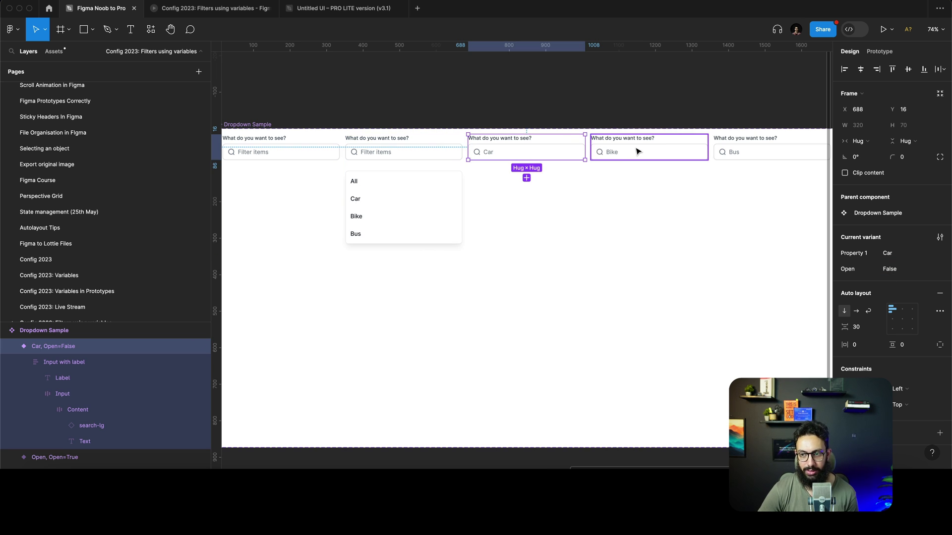
pyautogui.click(364, 177)
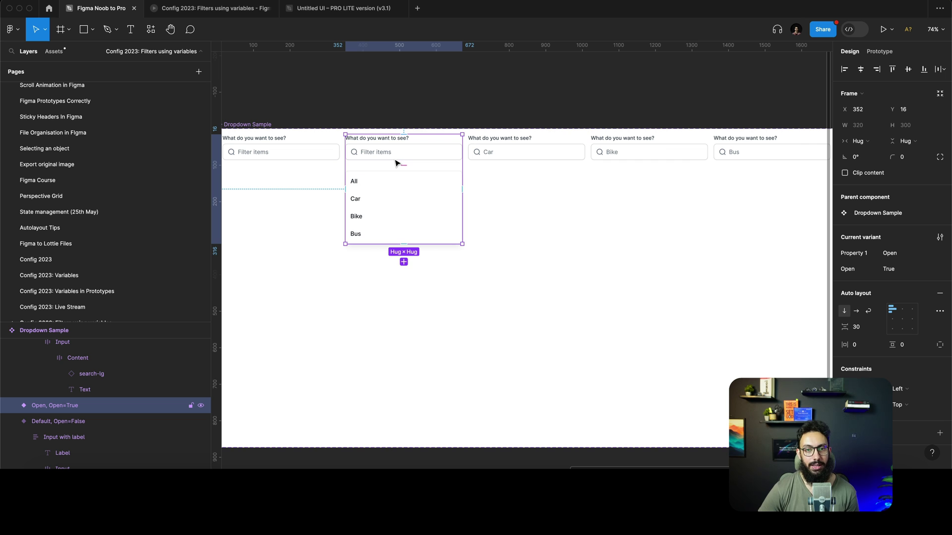
pyautogui.press('space')
pyautogui.moveTo(289, 268); pyautogui.dragTo(436, 252)
pyautogui.hscroll(3, 570, 198)
pyautogui.click(618, 157)
pyautogui.keyDown('shift'); pyautogui.click(722, 156); pyautogui.keyUp('shift')
pyautogui.keyDown('shift'); pyautogui.click(799, 152); pyautogui.keyUp('shift')
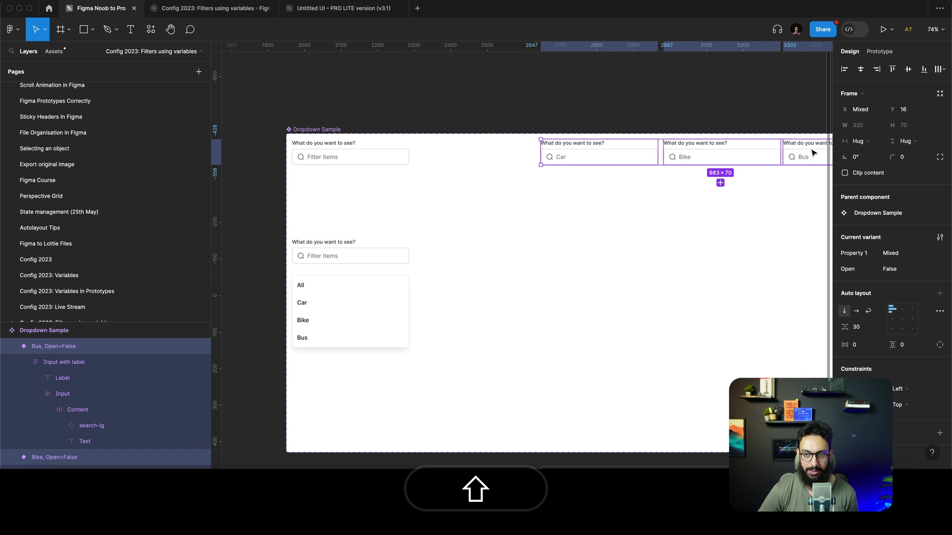
pyautogui.moveTo(799, 151); pyautogui.dragTo(679, 156)
# Step: Duplicate the Open variant three times in a row, one copy beneath each of the Car, Bike and Bus variants
pyautogui.moveTo(306, 279); pyautogui.dragTo(448, 292)
pyautogui.press('alt+shift+super+d')
pyautogui.press('super+z')
pyautogui.press('alt+shift+super+z')
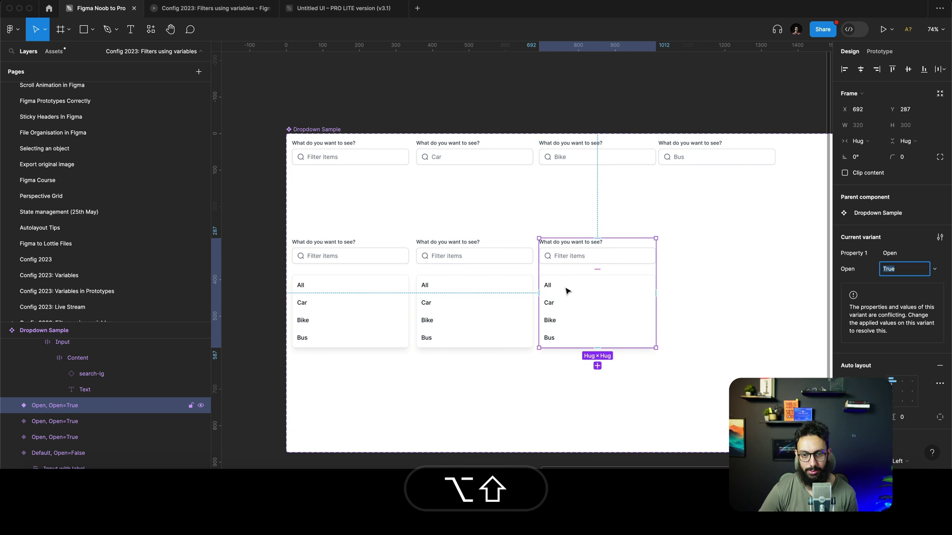
pyautogui.moveTo(567, 291); pyautogui.dragTo(691, 287)
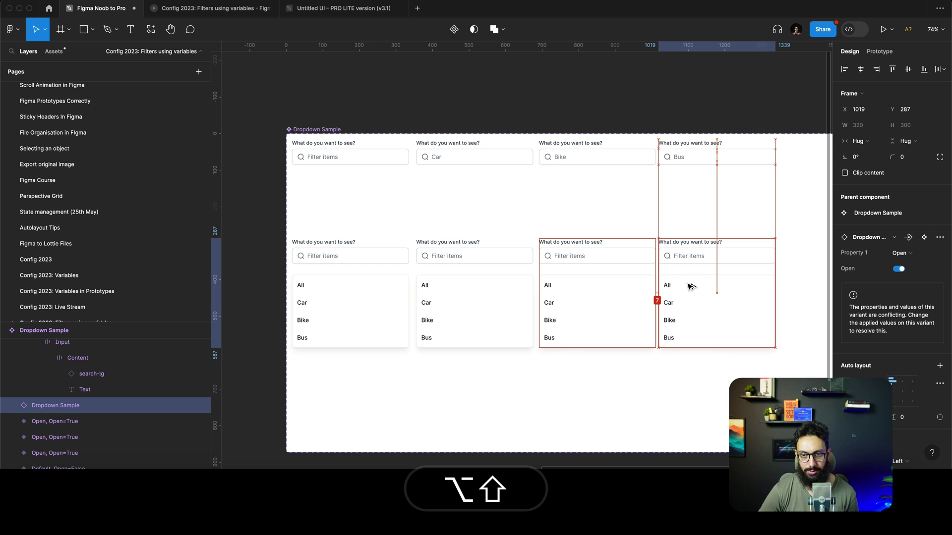
# Step: Set Property 1 of the three copied open variants to Bus, Bike and Car, matching the closed variants above them
pyautogui.click(900, 253)
pyautogui.write('Bus')
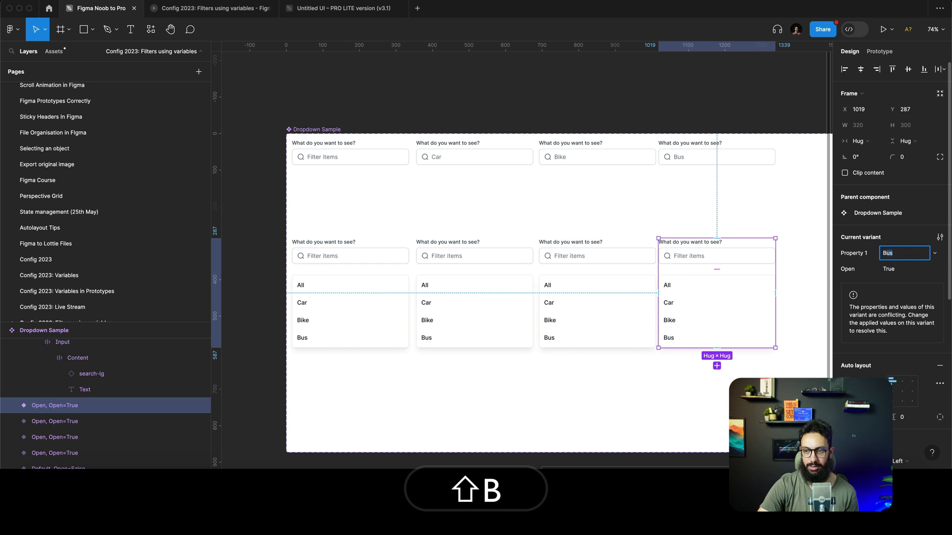
pyautogui.press('Return')
pyautogui.click(590, 268)
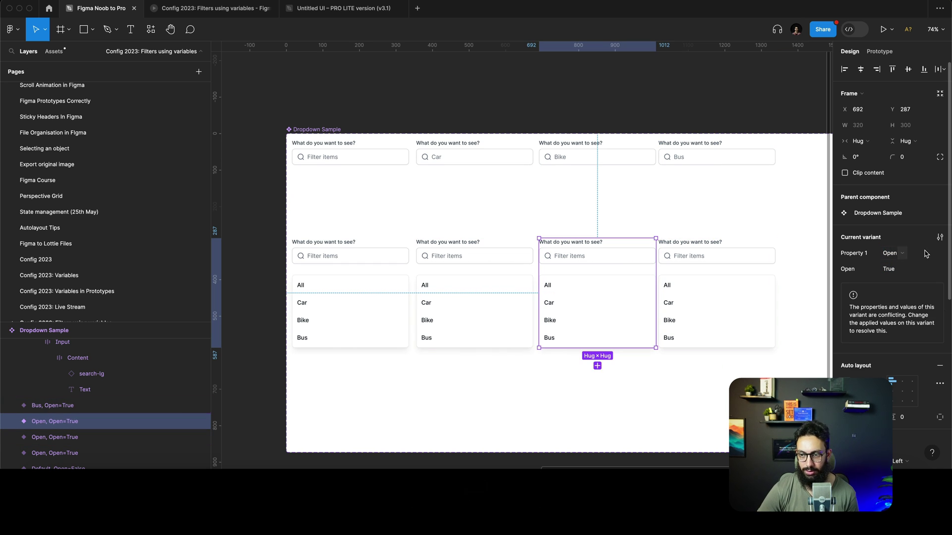
pyautogui.click(925, 253)
pyautogui.write('Bike')
pyautogui.press('Return')
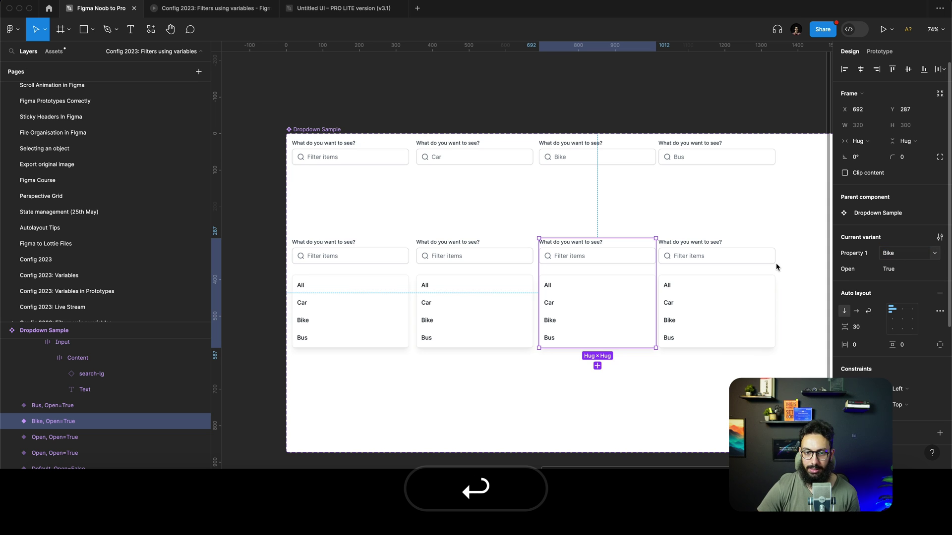
pyautogui.click(511, 272)
pyautogui.click(915, 253)
pyautogui.write('Car')
pyautogui.press('Return')
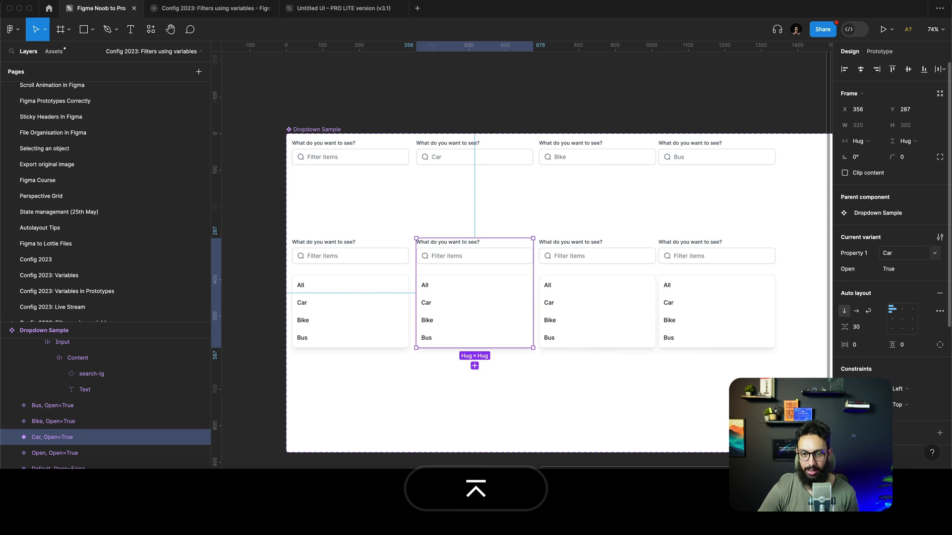
# Step: Replace the Filter items text in the three copied open variants with Car, Bike and Bus respectively
pyautogui.press('super+Return')
pyautogui.write('Car')
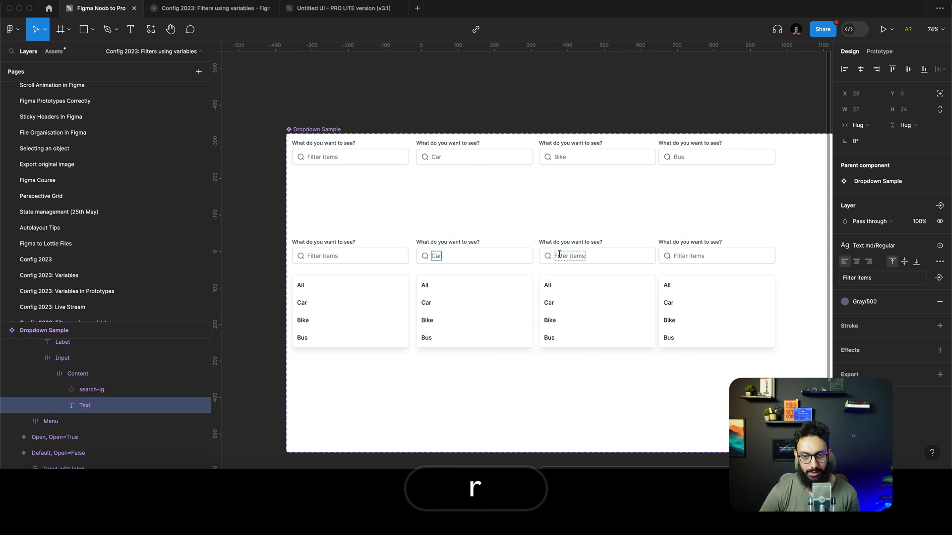
pyautogui.doubleClick(559, 254)
pyautogui.press('super+a')
pyautogui.write('Bike')
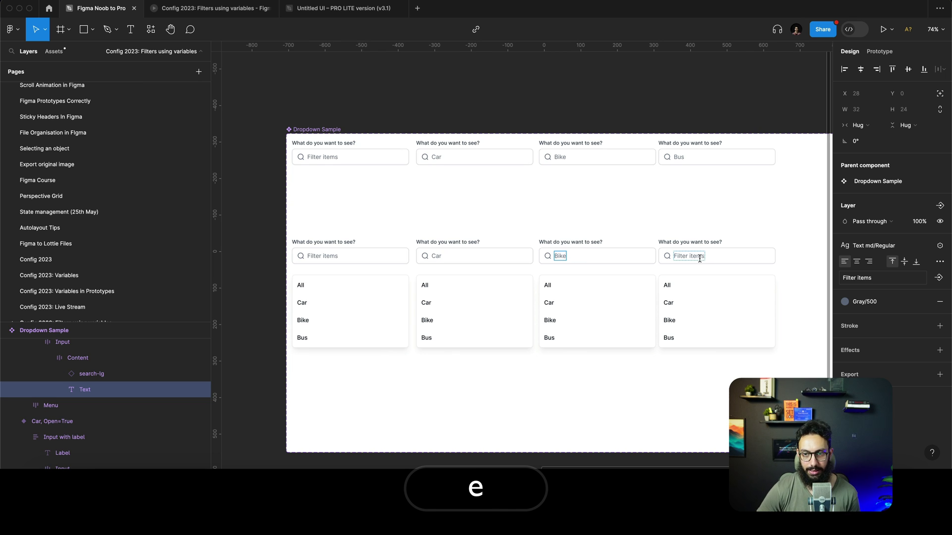
pyautogui.press('super+a')
pyautogui.write('Bus')
pyautogui.press('Escape')
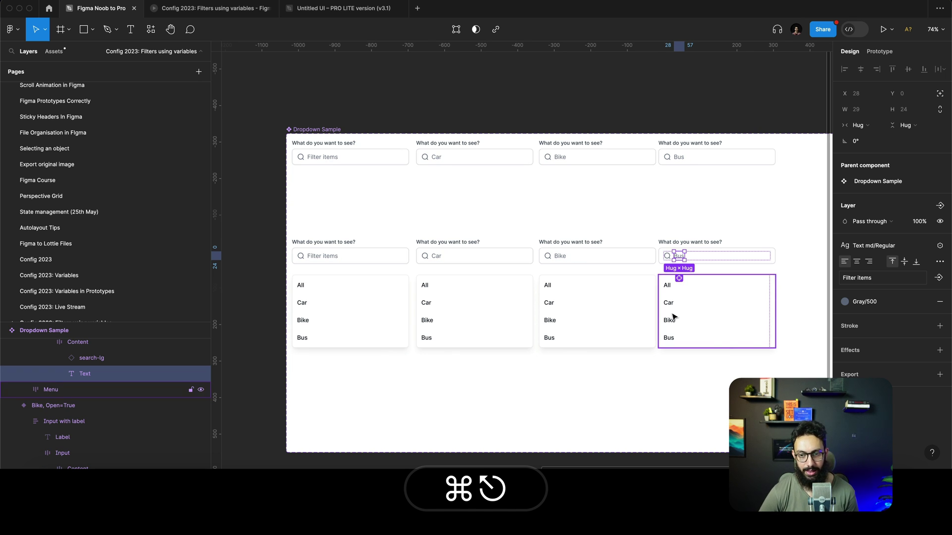
# Step: Try to link the All menu item of the Open variant to the Default variant as a prototype interaction
pyautogui.click(318, 286)
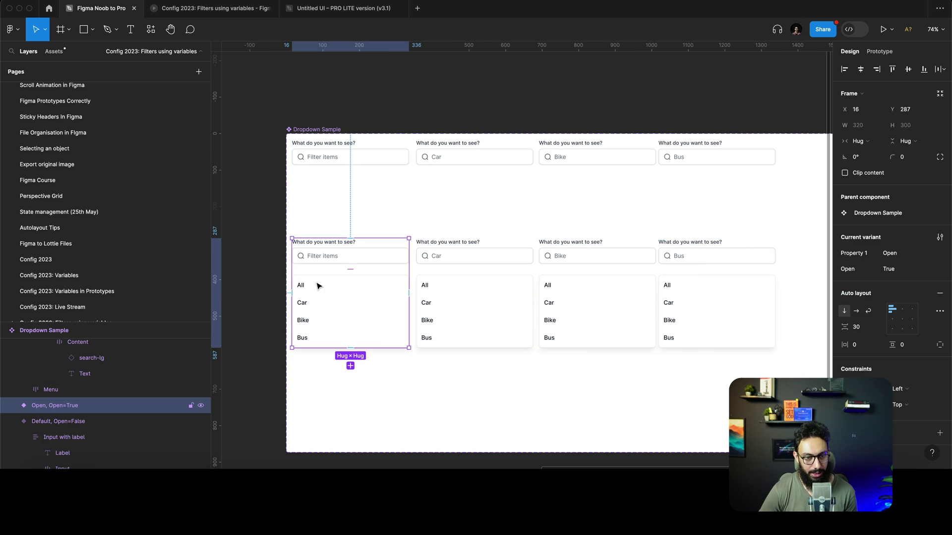
pyautogui.click(319, 286)
pyautogui.click(318, 286)
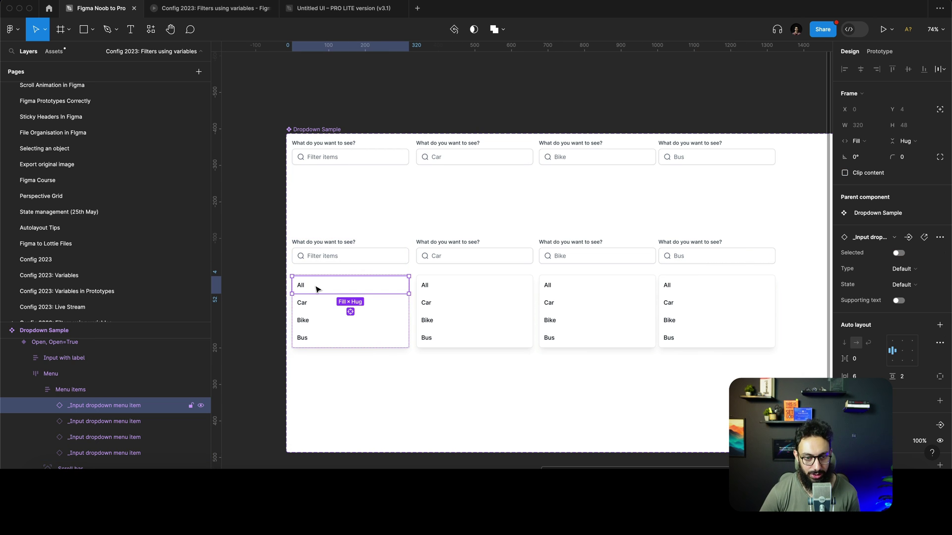
pyautogui.hotkey('shift', 'e')
pyautogui.moveTo(408, 285); pyautogui.dragTo(373, 154)
pyautogui.click(408, 302)
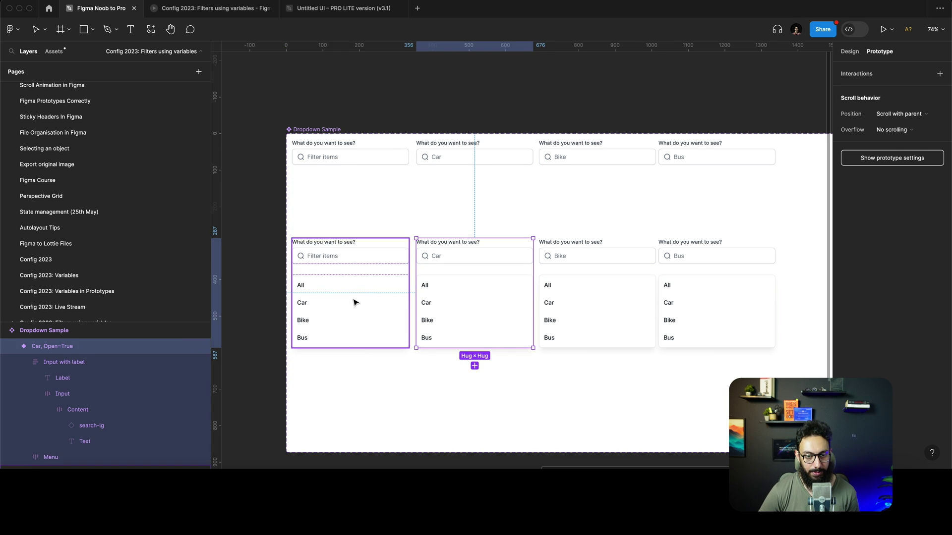
# Step: Remove the drag and Set variable interactions from the Open variant's All item and link it on click to the closed Default variant
pyautogui.click(353, 302)
pyautogui.click(356, 302)
pyautogui.click(355, 302)
pyautogui.click(353, 292)
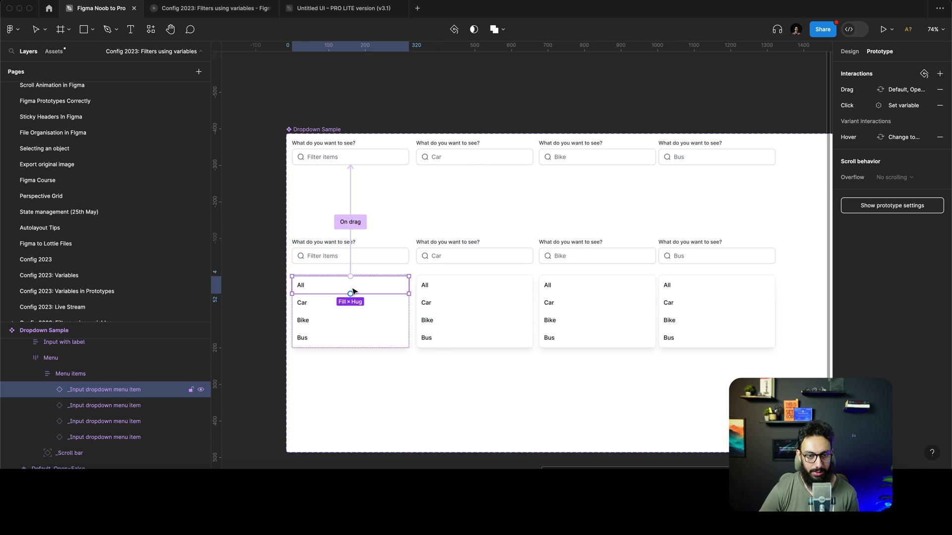
pyautogui.click(940, 92)
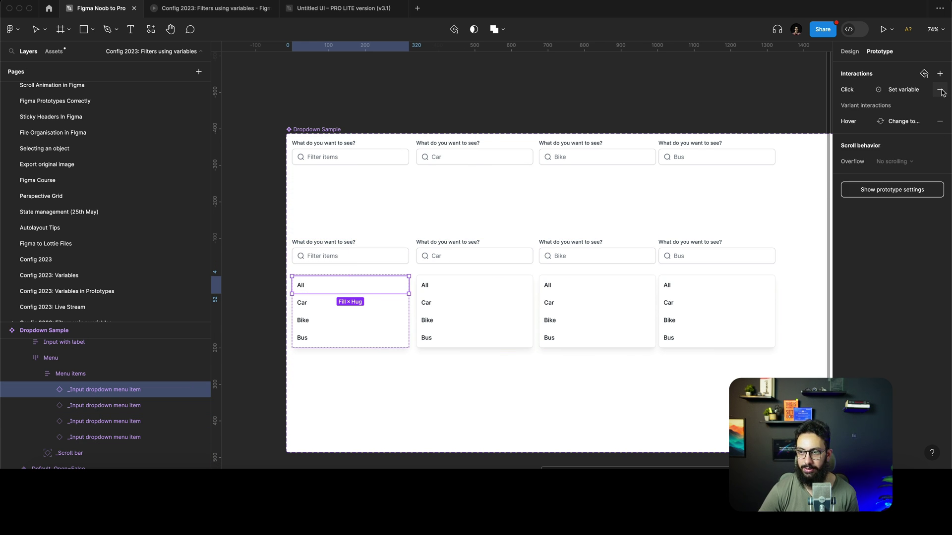
pyautogui.click(940, 90)
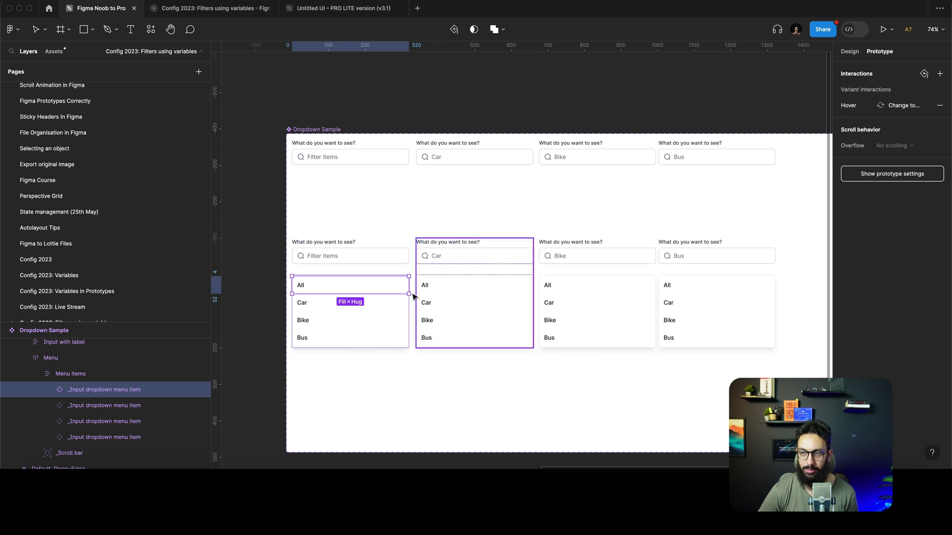
pyautogui.moveTo(401, 212); pyautogui.dragTo(368, 149)
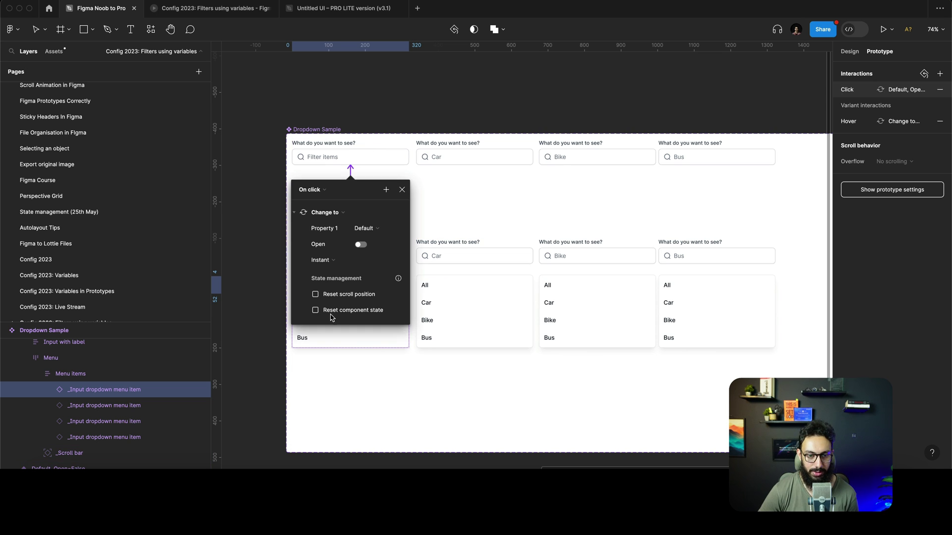
pyautogui.press('Escape')
# Step: Remove the Set variable interaction from the Open variant's Car item and link it on click to the closed Car variant
pyautogui.click(329, 304)
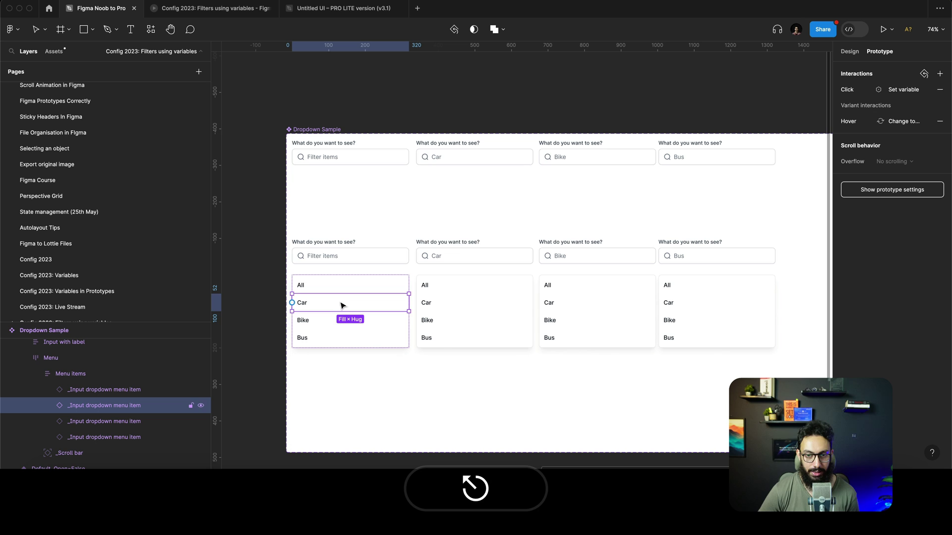
pyautogui.click(934, 90)
pyautogui.click(940, 91)
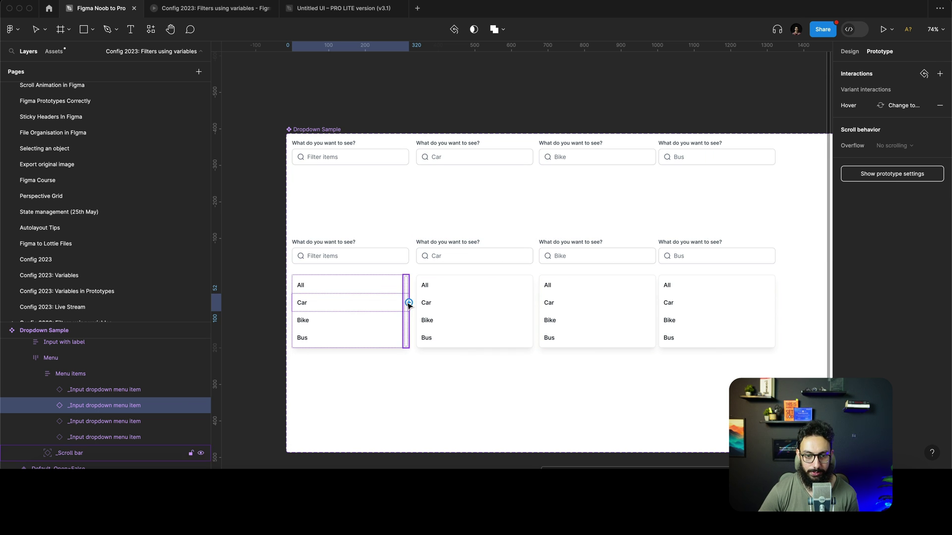
pyautogui.moveTo(408, 303); pyautogui.dragTo(471, 157)
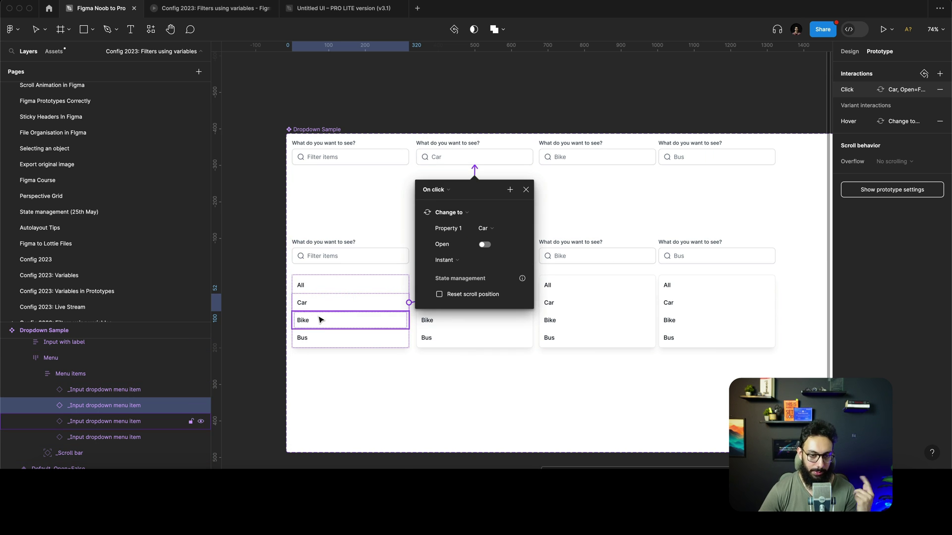
# Step: Link the Open variant's Bike item to the closed Bike variant, remove its Set variable interaction and set the trigger to On click
pyautogui.click(341, 321)
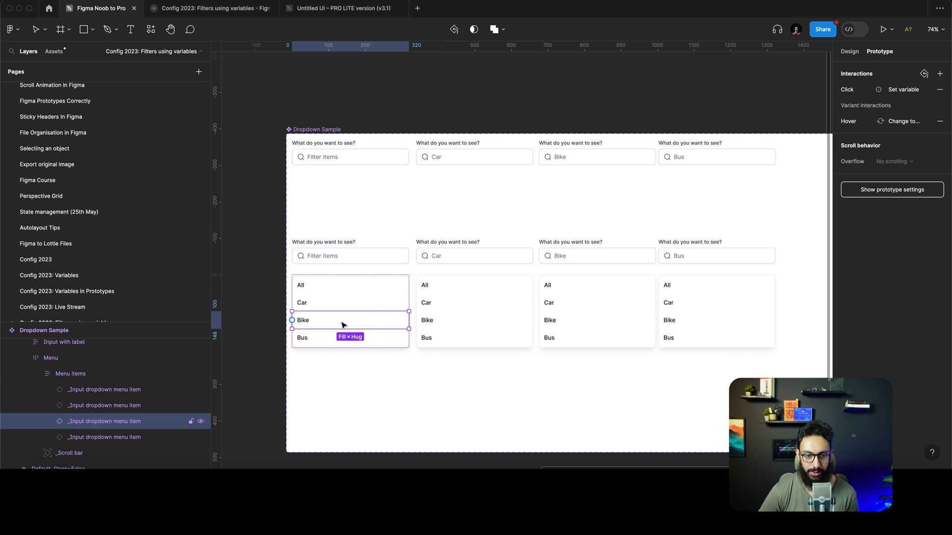
pyautogui.moveTo(408, 320); pyautogui.dragTo(612, 159)
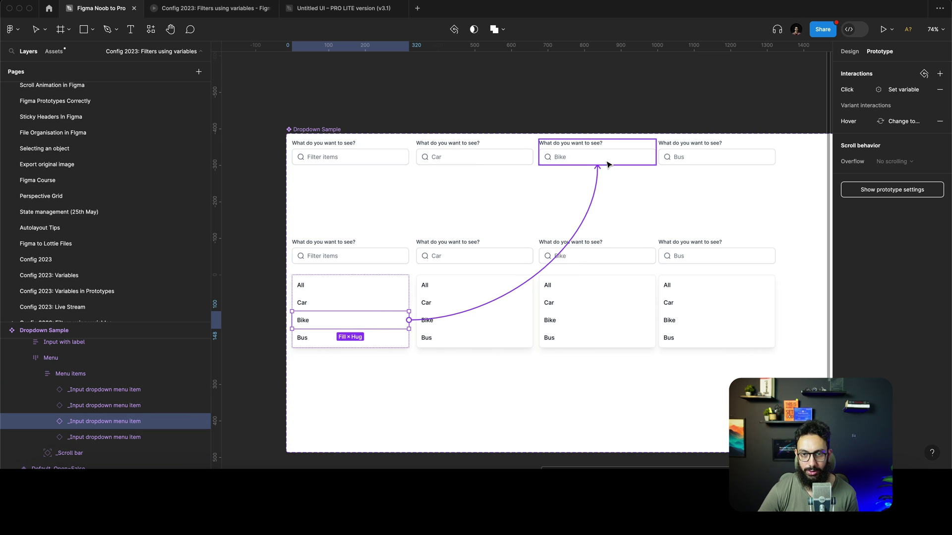
pyautogui.click(940, 105)
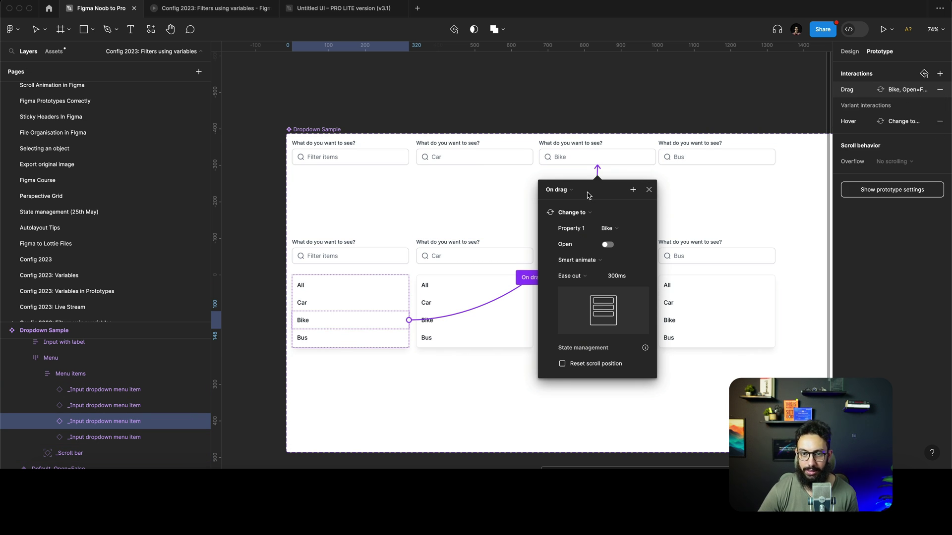
pyautogui.click(559, 189)
pyautogui.click(565, 177)
# Step: Link the Open variant's Bus item on click to the closed Bus variant with an Instant transition
pyautogui.click(330, 344)
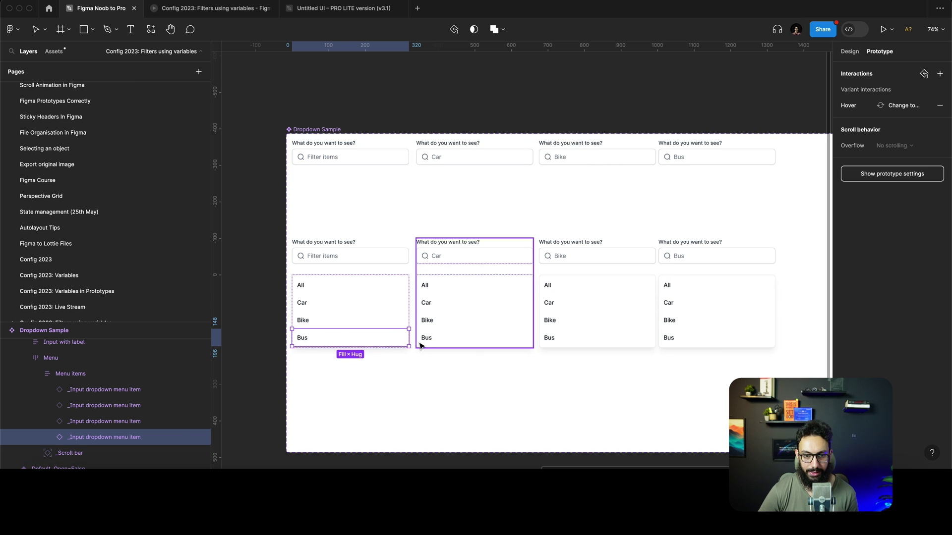
pyautogui.moveTo(409, 337); pyautogui.dragTo(717, 167)
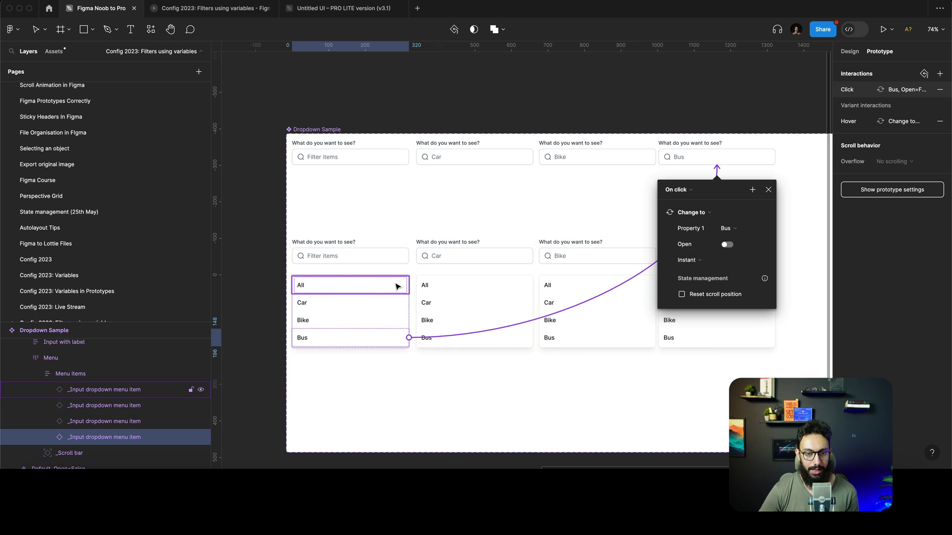
pyautogui.press('Escape')
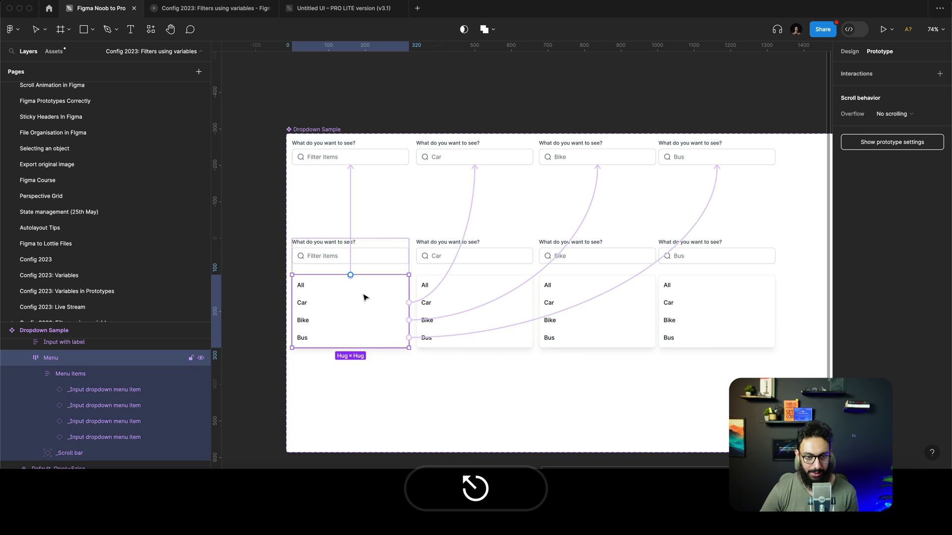
# Step: Copy the linked menu from the Open variant and replace the menus of the open Car, Bike and Bus variants with it
pyautogui.click(364, 297)
pyautogui.hotkey('shift', 'e')
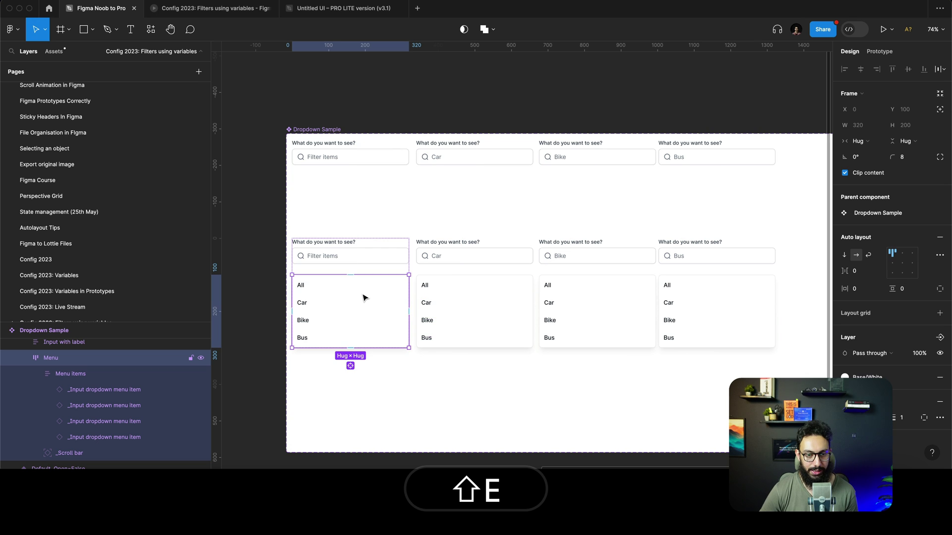
pyautogui.click(367, 157)
pyautogui.hotkey('shift', 'e')
pyautogui.moveTo(351, 183); pyautogui.dragTo(363, 291)
pyautogui.click(363, 292)
pyautogui.press('shift+super+e')
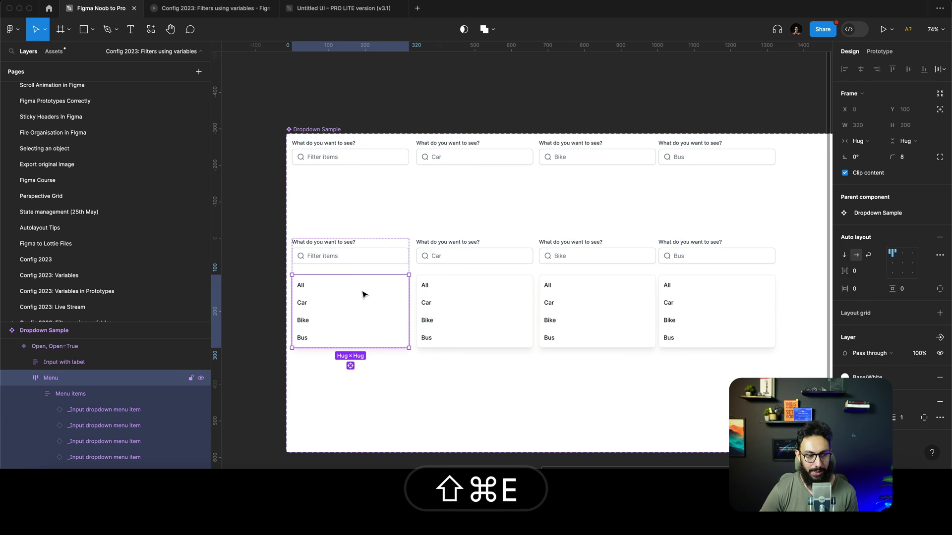
pyautogui.click(471, 312)
pyautogui.keyDown('shift'); pyautogui.click(620, 311); pyautogui.keyUp('shift')
pyautogui.keyDown('shift'); pyautogui.click(724, 311); pyautogui.keyUp('shift')
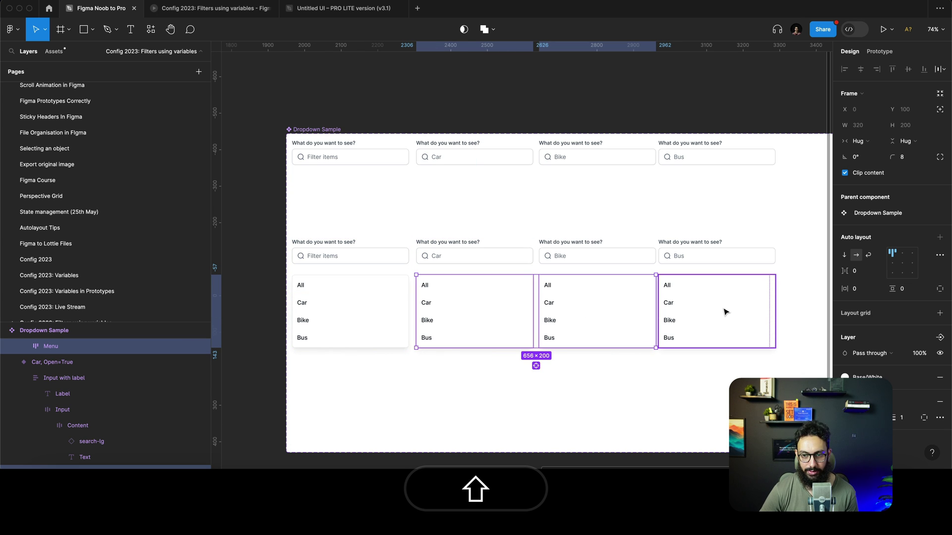
pyautogui.keyDown('shift'); pyautogui.click(724, 311); pyautogui.keyUp('shift')
pyautogui.press('shift+super+r')
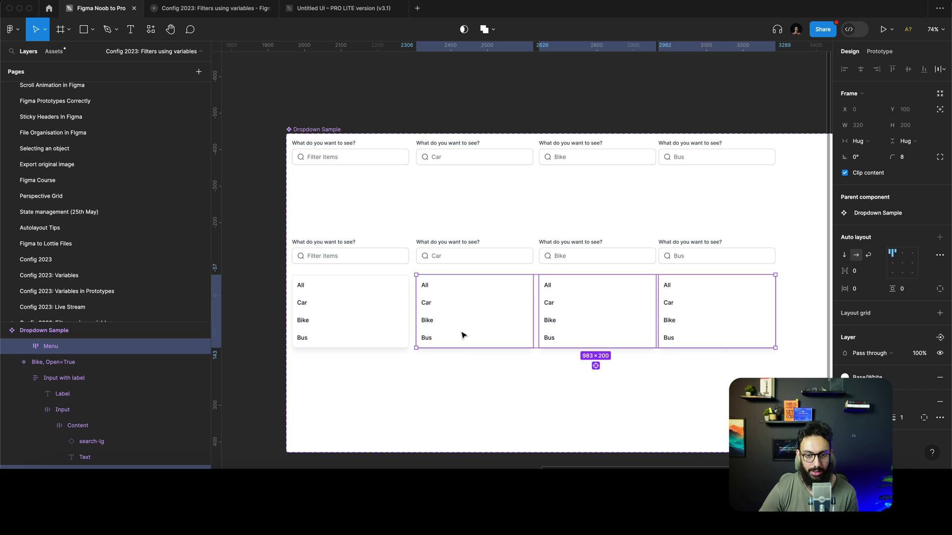
# Step: Check the prototype links of the open Car variant's menu and turn on Selected for its Car item
pyautogui.scroll(-3, 461, 333)
pyautogui.scroll(2, 466, 317)
pyautogui.click(469, 308)
pyautogui.hotkey('shift', 'e')
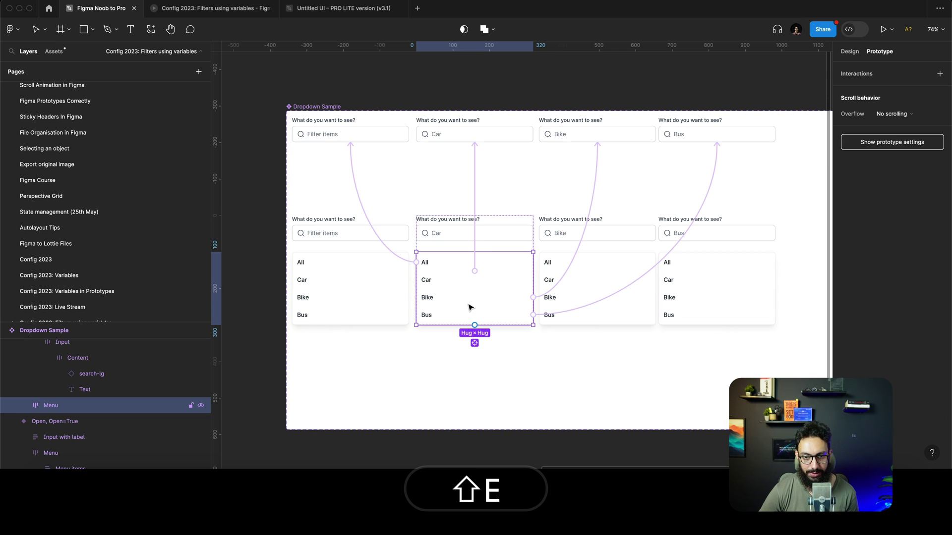
pyautogui.hotkey('shift', 'e')
pyautogui.press('v')
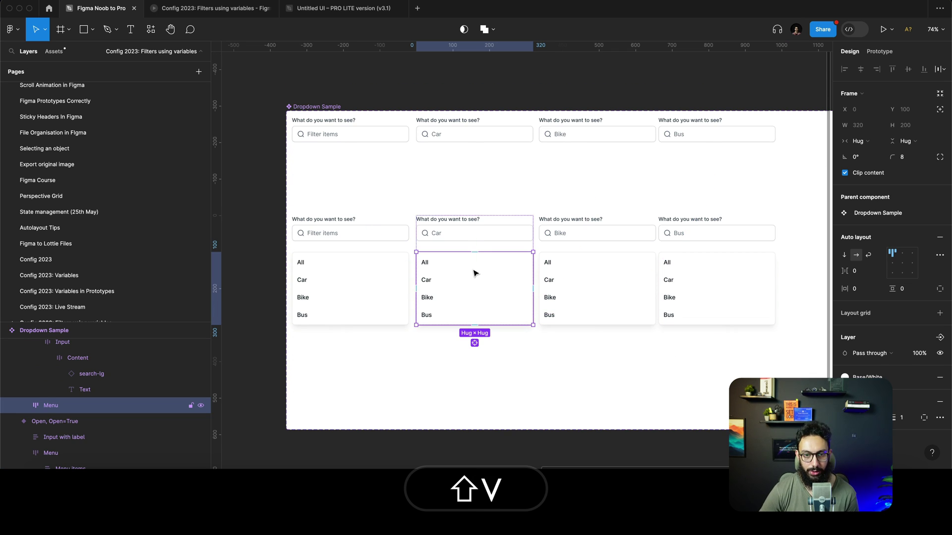
pyautogui.doubleClick(465, 280)
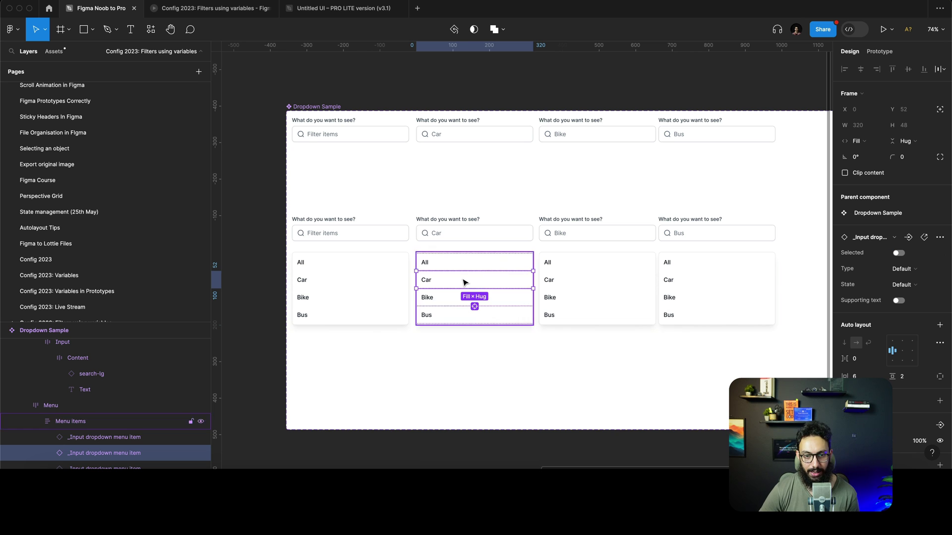
pyautogui.click(899, 253)
# Step: Turn on Selected for the Bike item in the open Bike variant, Bus in the open Bus variant and All in the Open variant
pyautogui.click(588, 301)
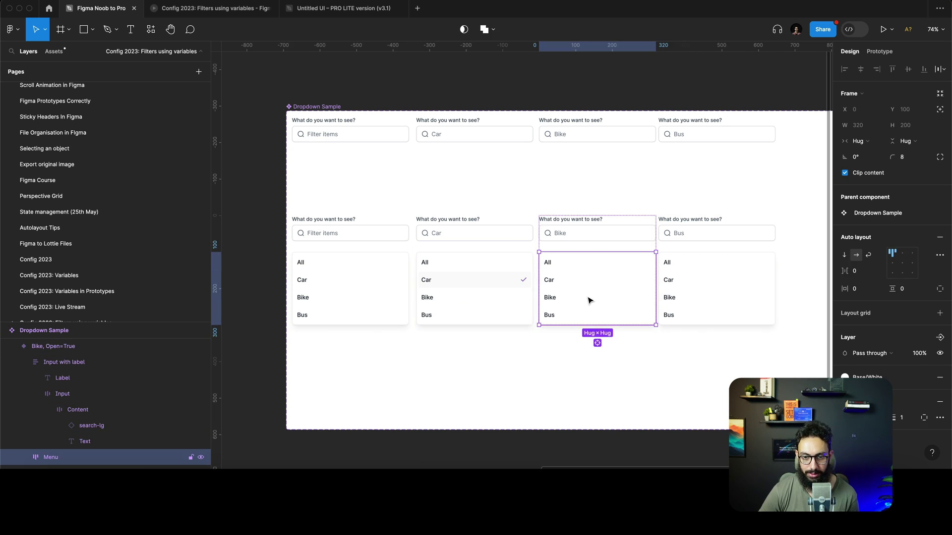
pyautogui.click(557, 301)
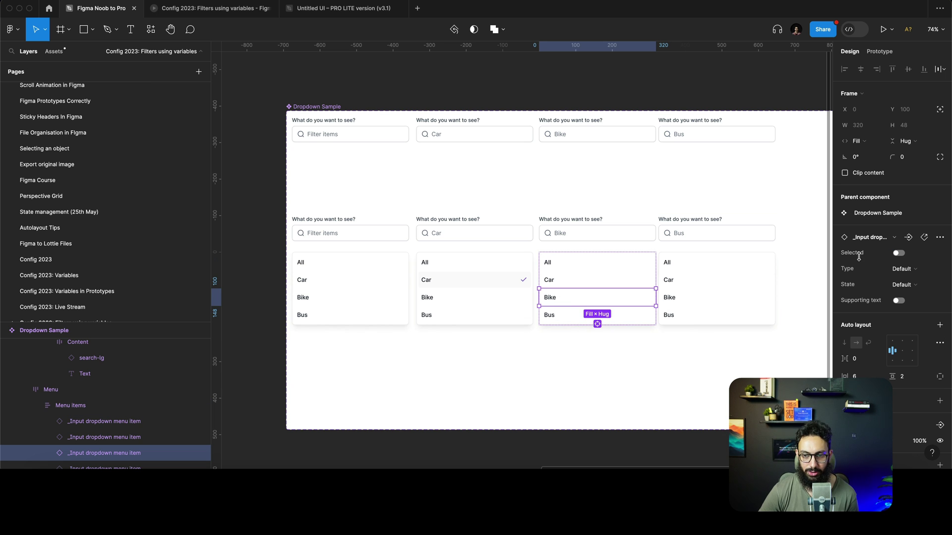
pyautogui.click(677, 305)
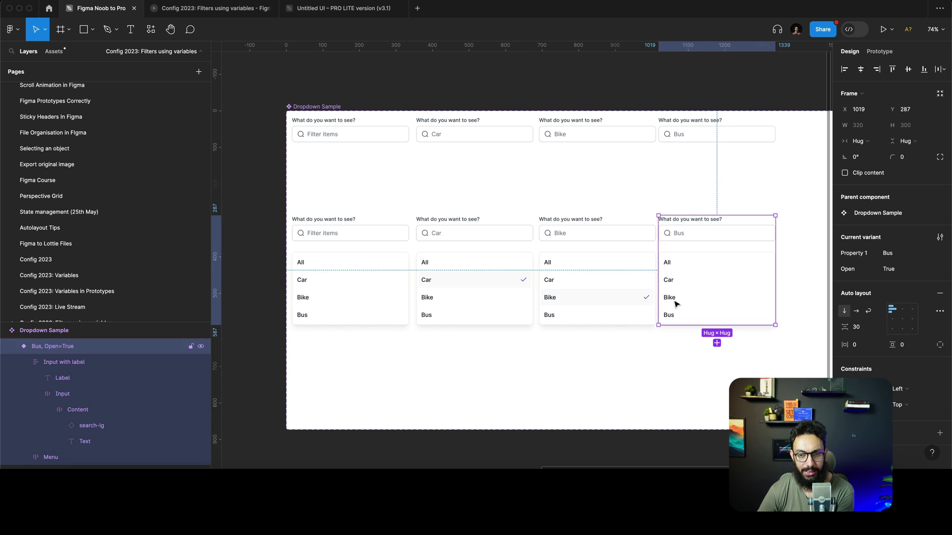
pyautogui.click(679, 316)
pyautogui.click(690, 316)
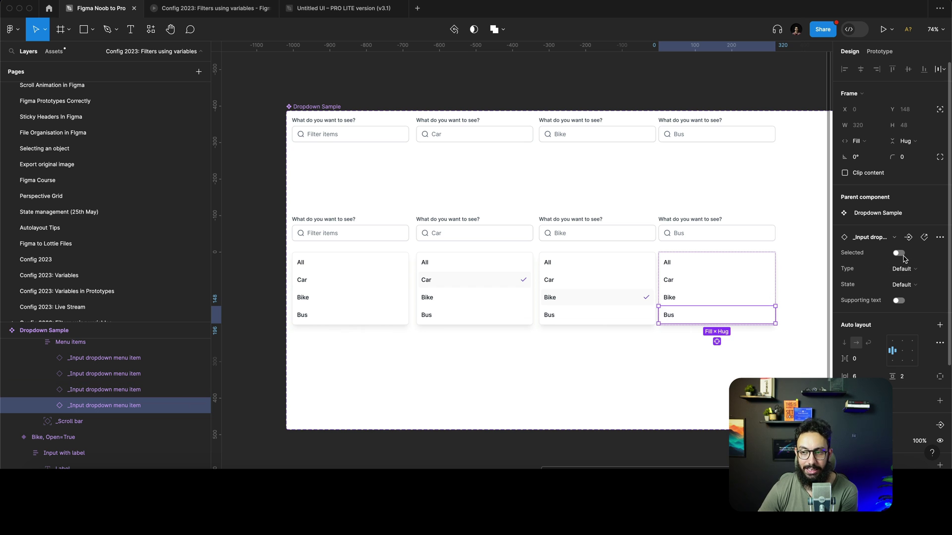
pyautogui.click(327, 263)
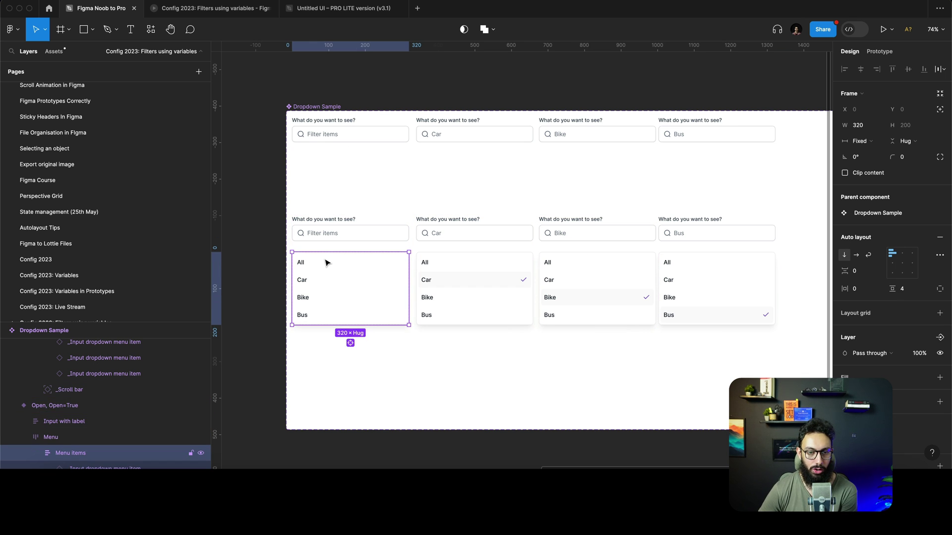
pyautogui.click(328, 263)
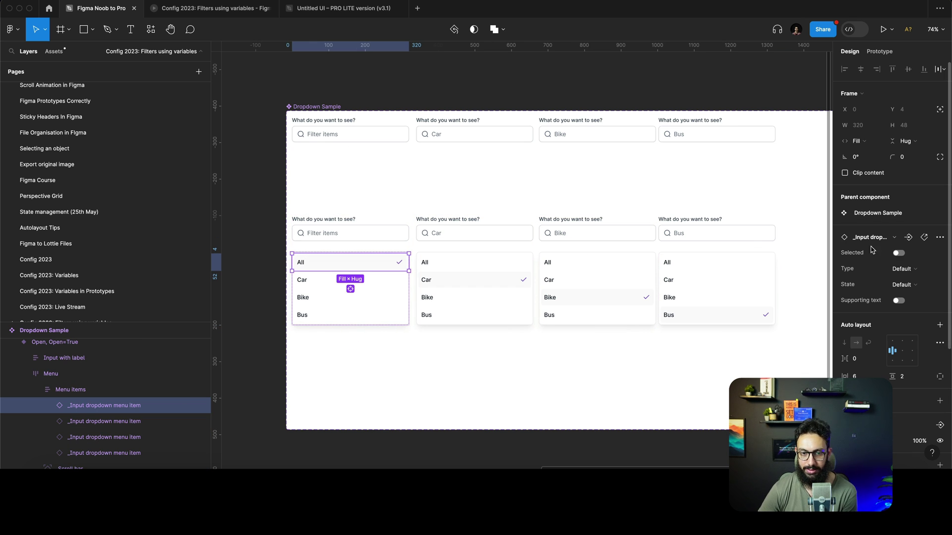
pyautogui.click(615, 88)
pyautogui.click(882, 29)
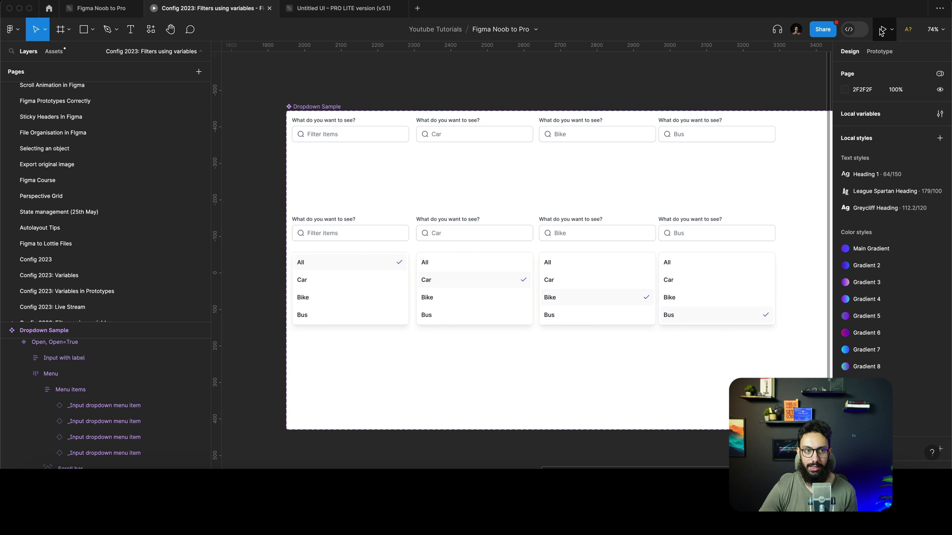
pyautogui.press('r')
pyautogui.press('super+2')
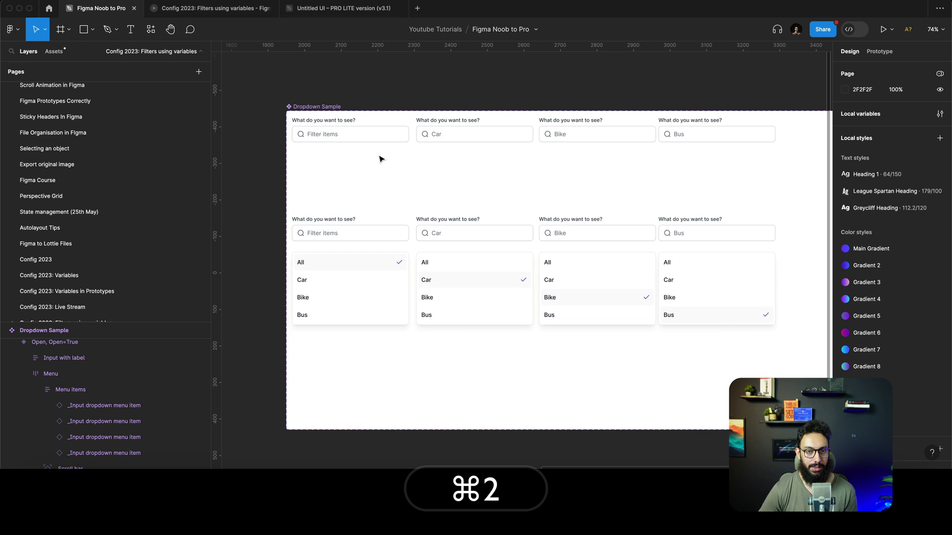
# Step: Draw a new frame about 1828 × 855 below the Dropdown Sample component set
pyautogui.click(298, 104)
pyautogui.press('z')
pyautogui.keyDown('alt'); pyautogui.click(355, 122); pyautogui.keyUp('alt')
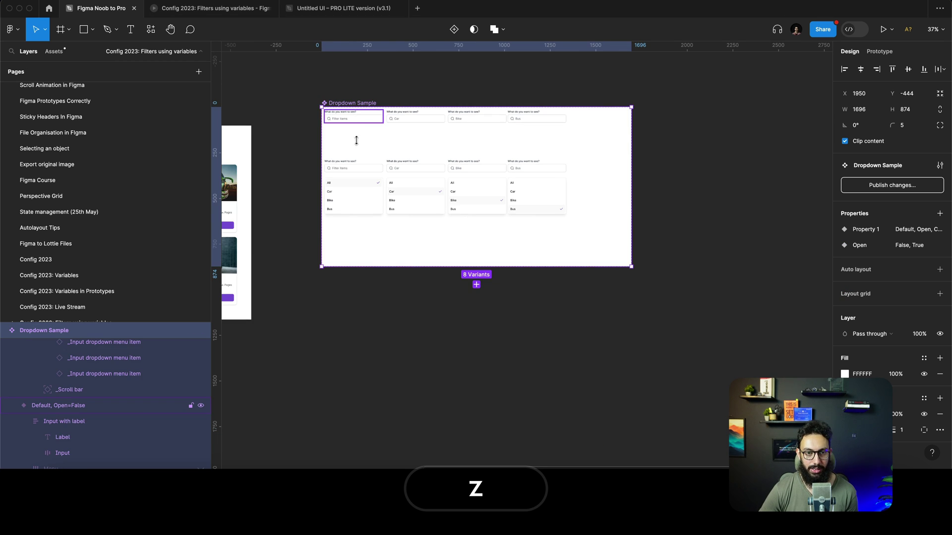
pyautogui.press('a')
pyautogui.moveTo(322, 284); pyautogui.dragTo(655, 440)
# Step: Place four evenly spaced instances of the closed Default dropdown in a row across the new frame
pyautogui.click(351, 113)
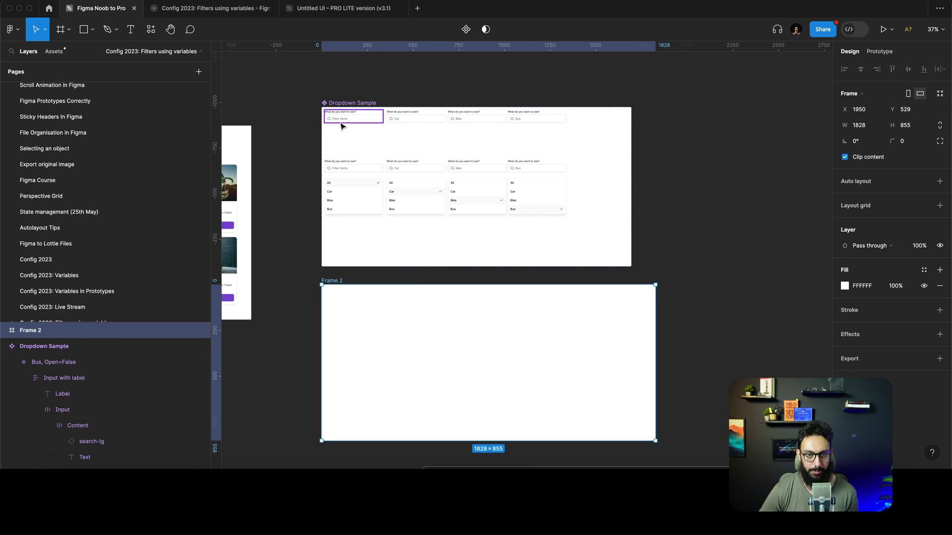
pyautogui.moveTo(351, 114); pyautogui.dragTo(440, 317)
pyautogui.press('alt+shift+super+d')
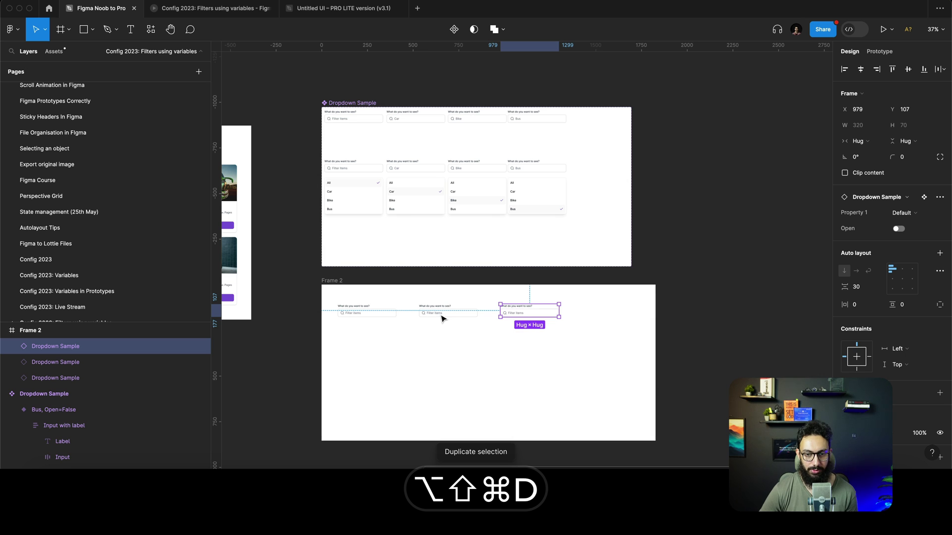
pyautogui.press('super+d')
# Step: Add a flow starting point named Dropdown to the frame holding the four instances
pyautogui.click(331, 281)
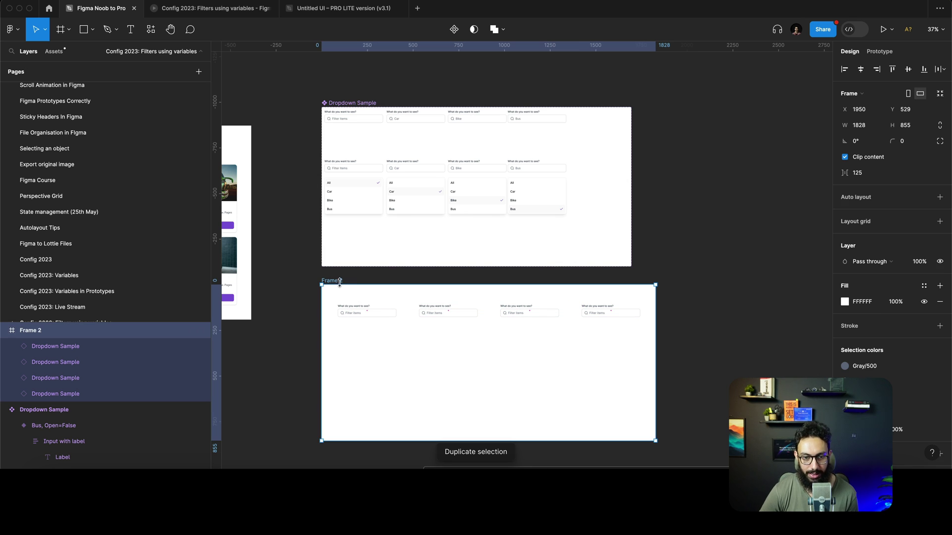
pyautogui.click(879, 51)
pyautogui.click(939, 73)
pyautogui.click(897, 94)
pyautogui.write('Dropdown')
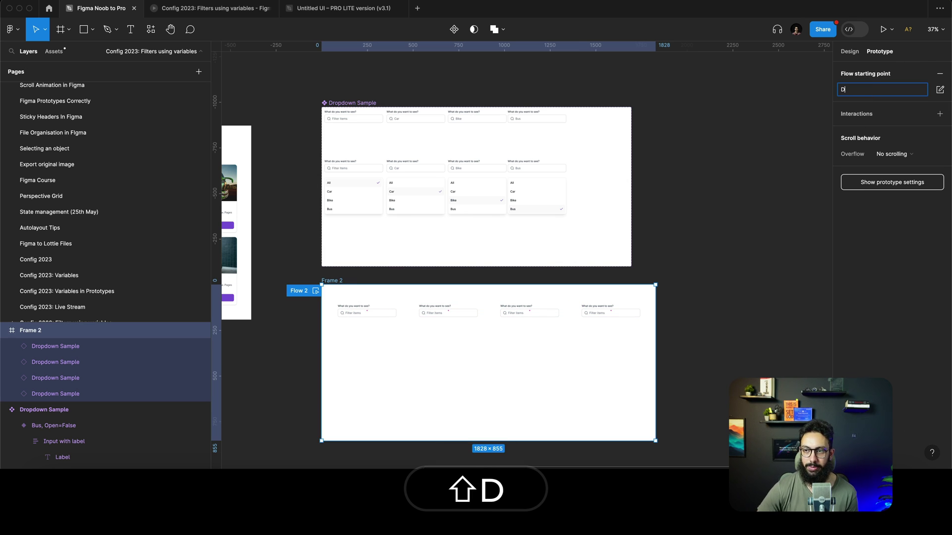
pyautogui.press('Return')
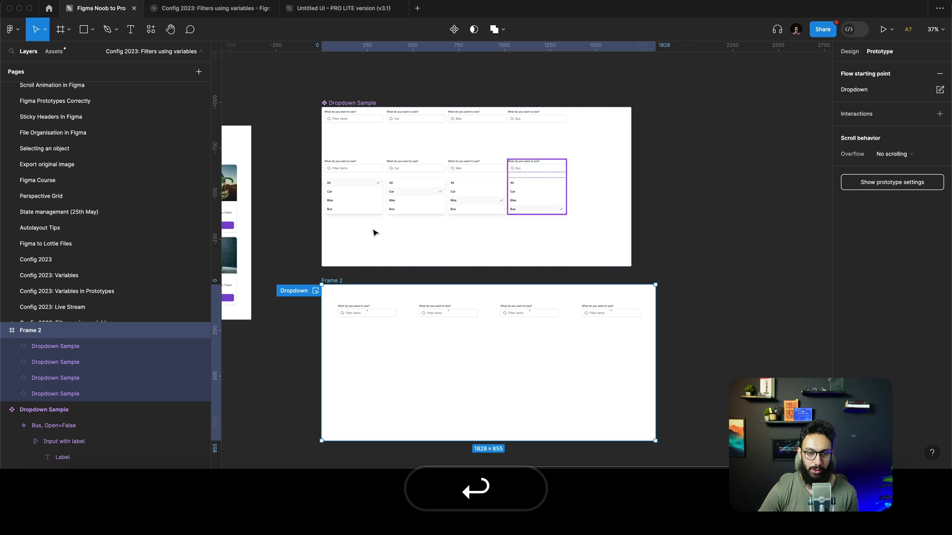
# Step: Run the prototype in its full preview and switch it to the Dropdown flow
pyautogui.click(315, 291)
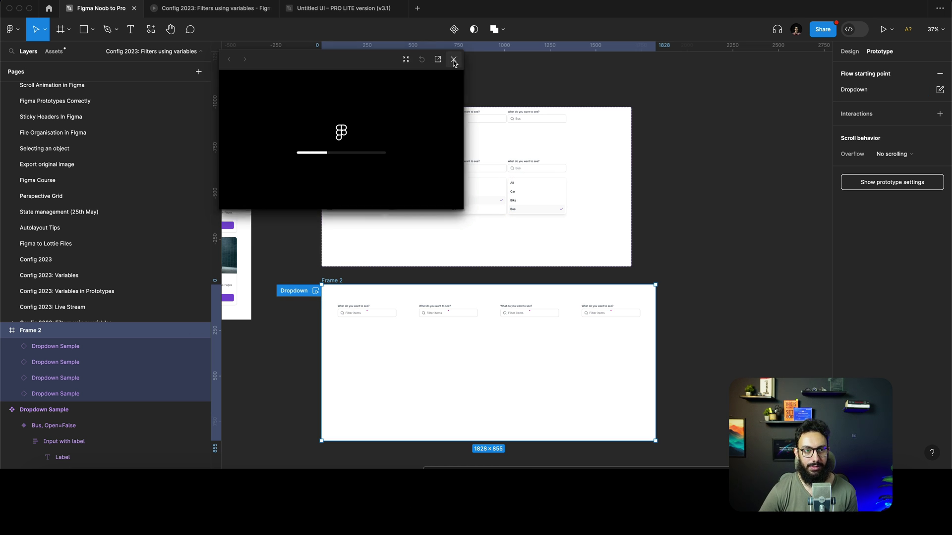
pyautogui.press('super+3')
pyautogui.click(35, 30)
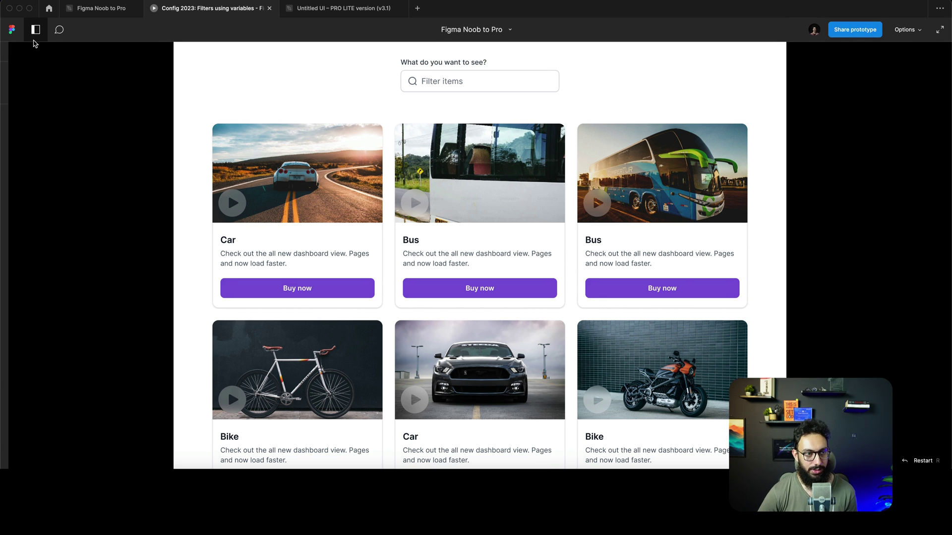
pyautogui.click(28, 88)
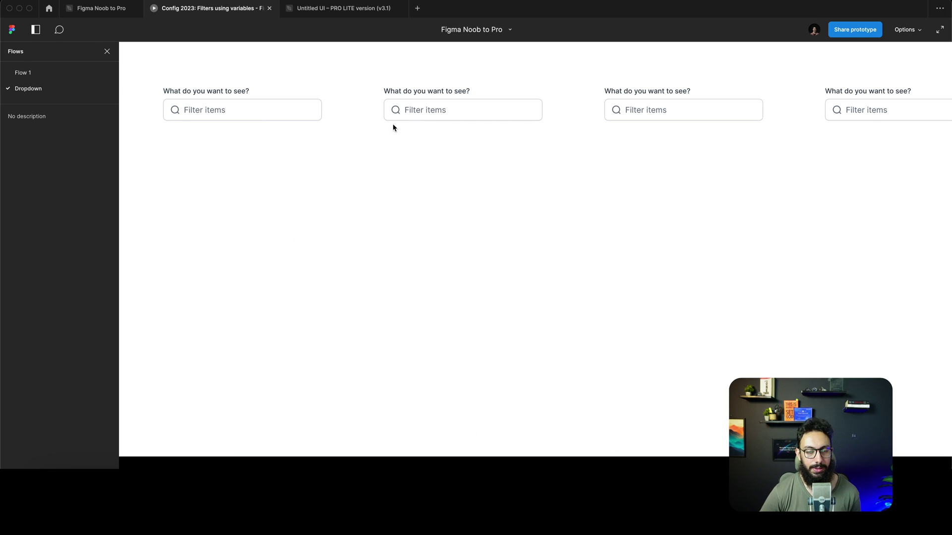
# Step: Test the four dropdowns in the preview by choosing Car, Bike, Bus and Bus in turn
pyautogui.click(268, 117)
pyautogui.click(188, 175)
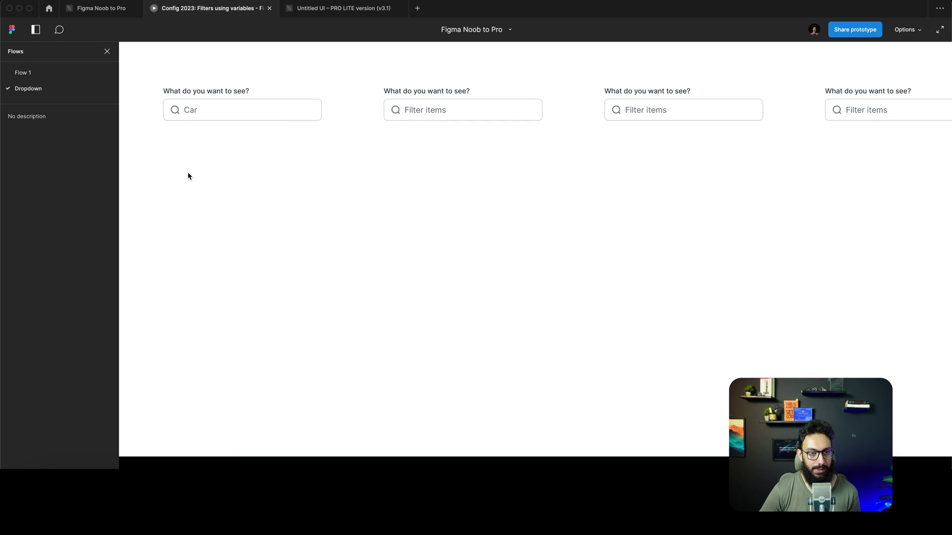
pyautogui.click(448, 115)
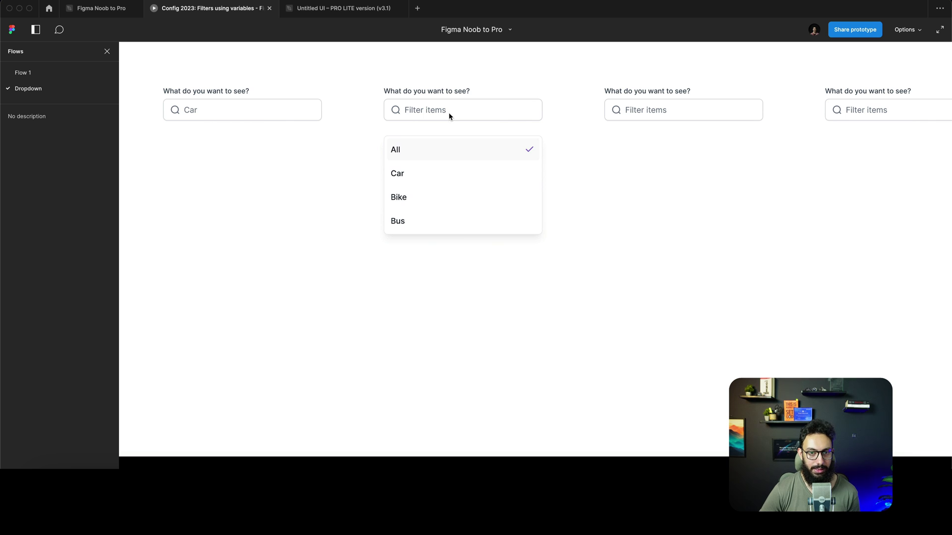
pyautogui.click(418, 198)
pyautogui.click(611, 115)
pyautogui.click(616, 222)
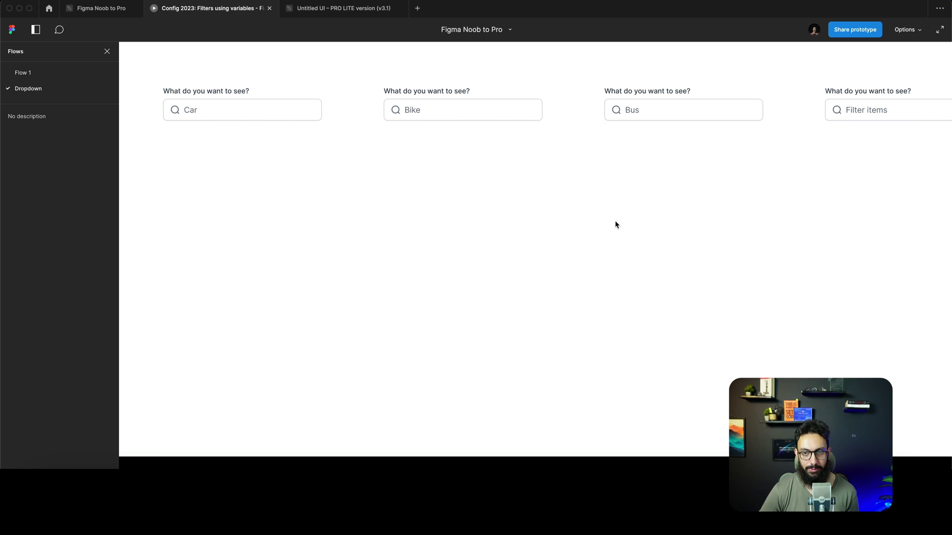
pyautogui.click(882, 116)
pyautogui.click(839, 223)
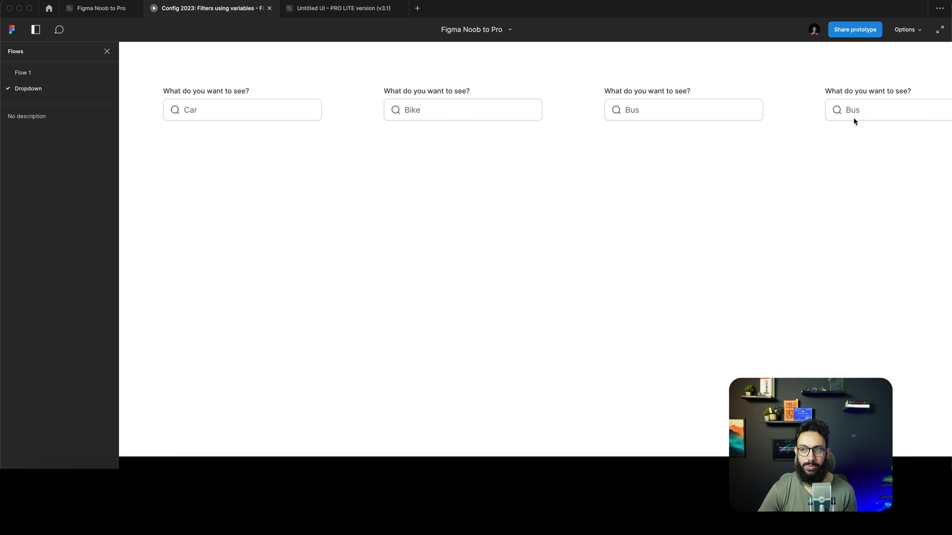
# Step: Return to the design file and link the closed Bus variant's input on click to the open Bus variant with an Instant transition
pyautogui.press('super+2')
pyautogui.scroll(5, 455, 188)
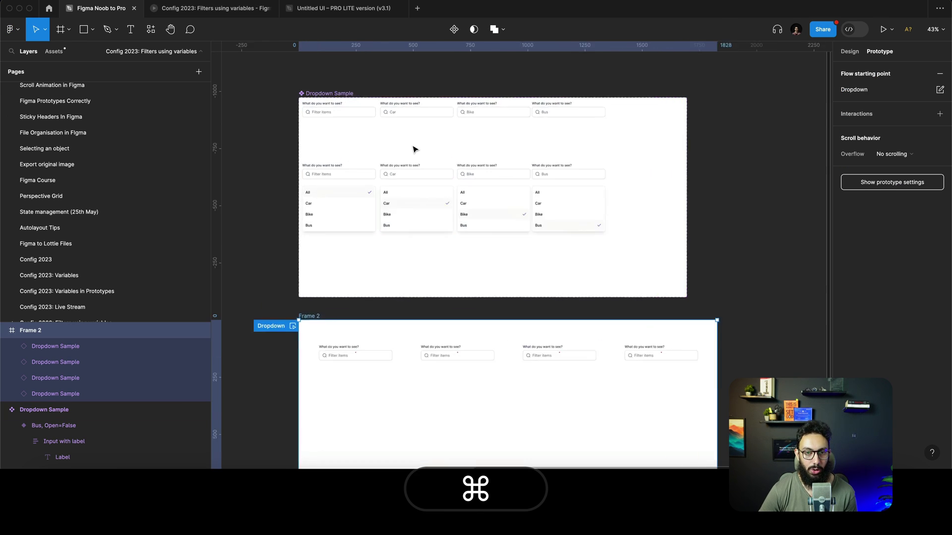
pyautogui.click(609, 99)
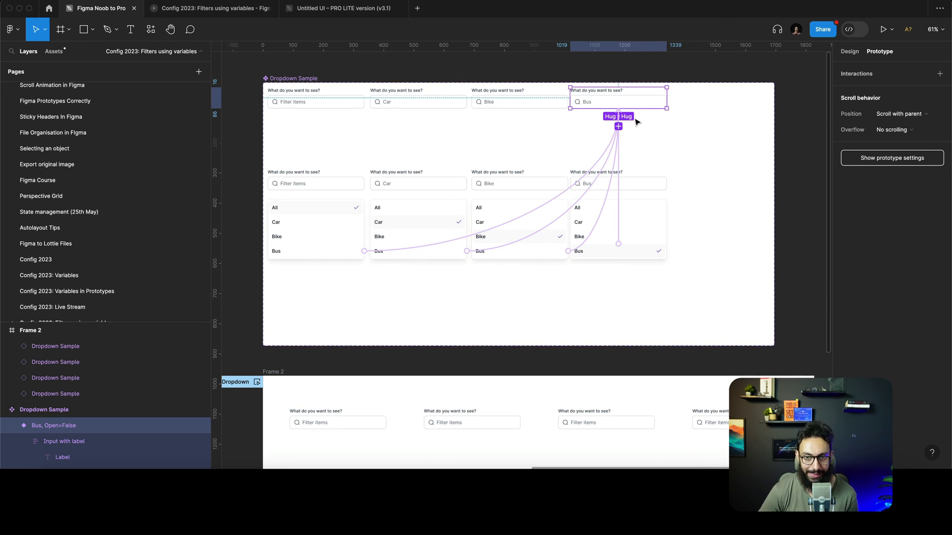
pyautogui.doubleClick(666, 103)
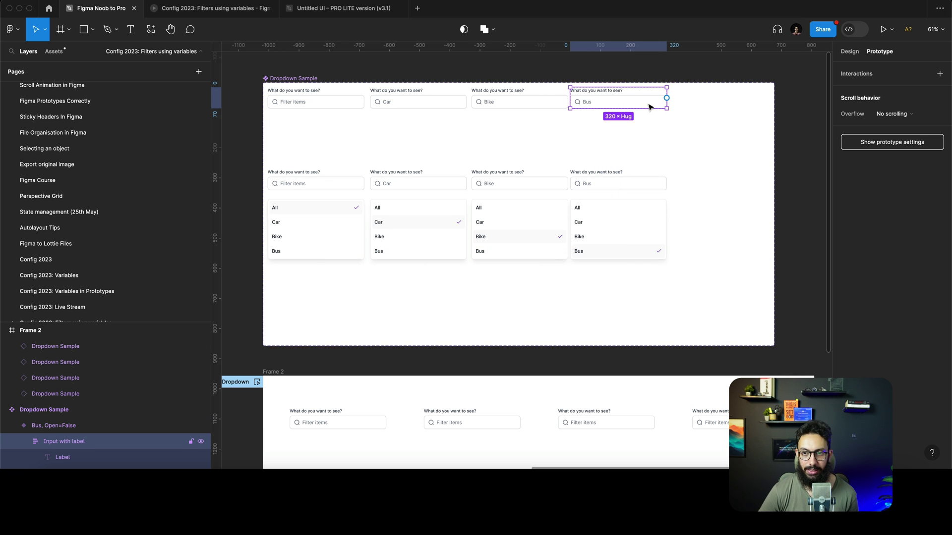
pyautogui.moveTo(666, 102); pyautogui.dragTo(636, 231)
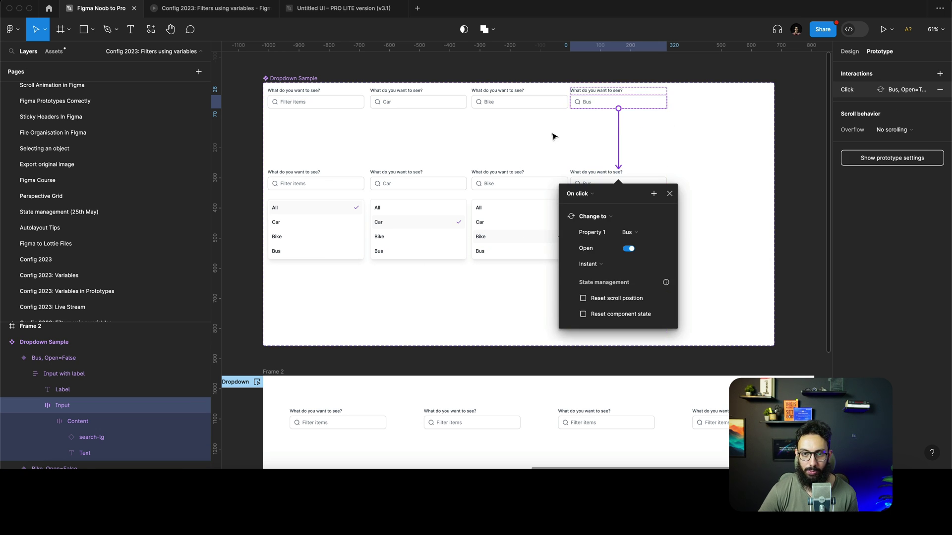
# Step: Link the inputs of the closed Bike and closed Car variants on click to their matching open variants
pyautogui.click(544, 106)
pyautogui.moveTo(567, 102); pyautogui.dragTo(535, 198)
pyautogui.click(411, 108)
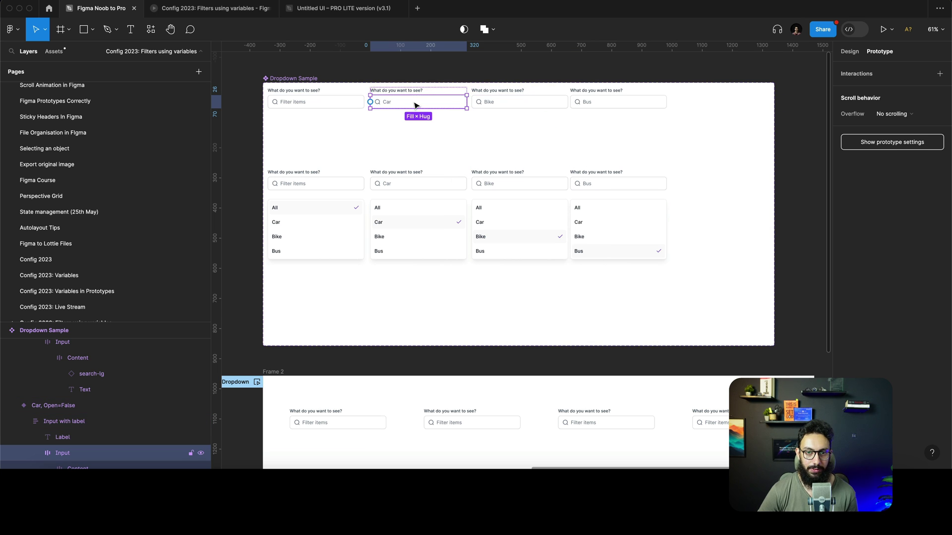
pyautogui.moveTo(466, 104); pyautogui.dragTo(427, 225)
# Step: Test the fourth dropdown in the prototype preview by choosing Car and reopening its menu
pyautogui.press('super+3')
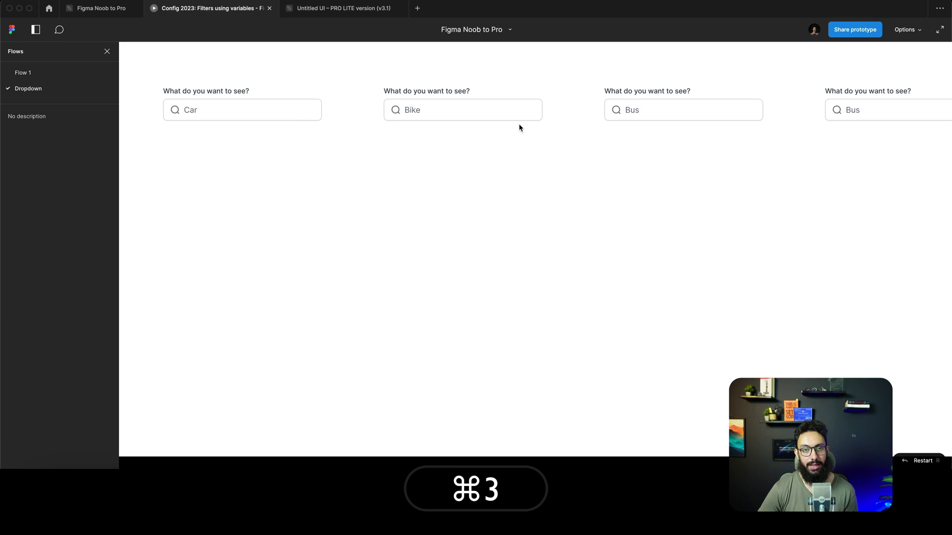
pyautogui.click(827, 117)
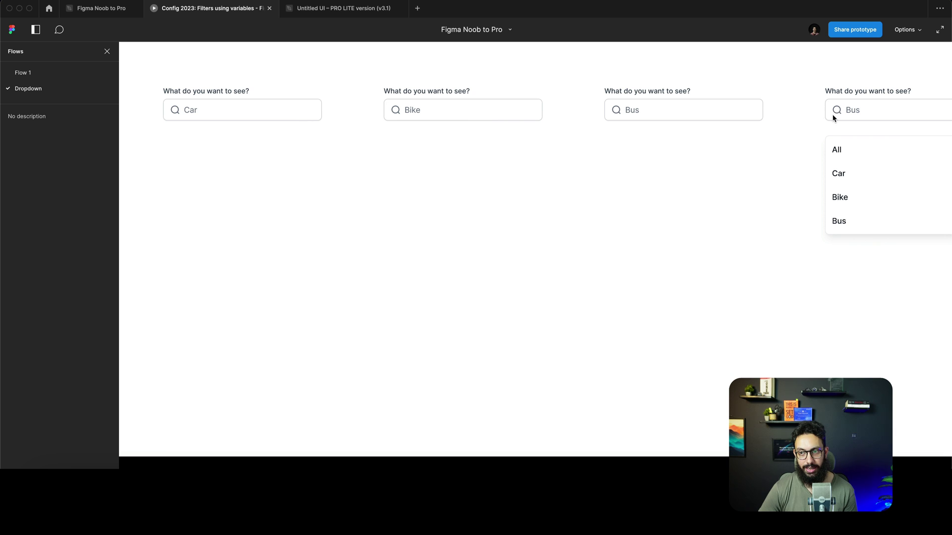
pyautogui.click(845, 180)
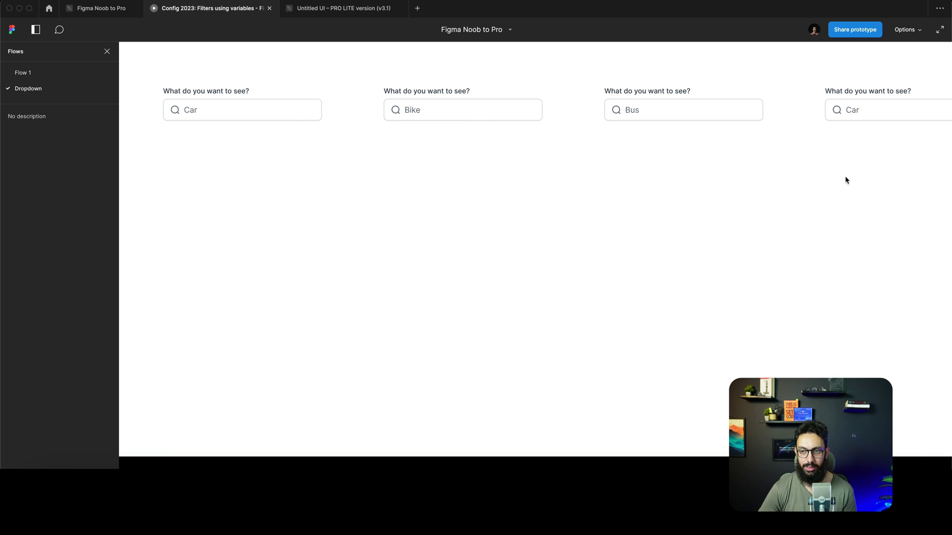
pyautogui.click(853, 122)
pyautogui.hscroll(3, 725, 191)
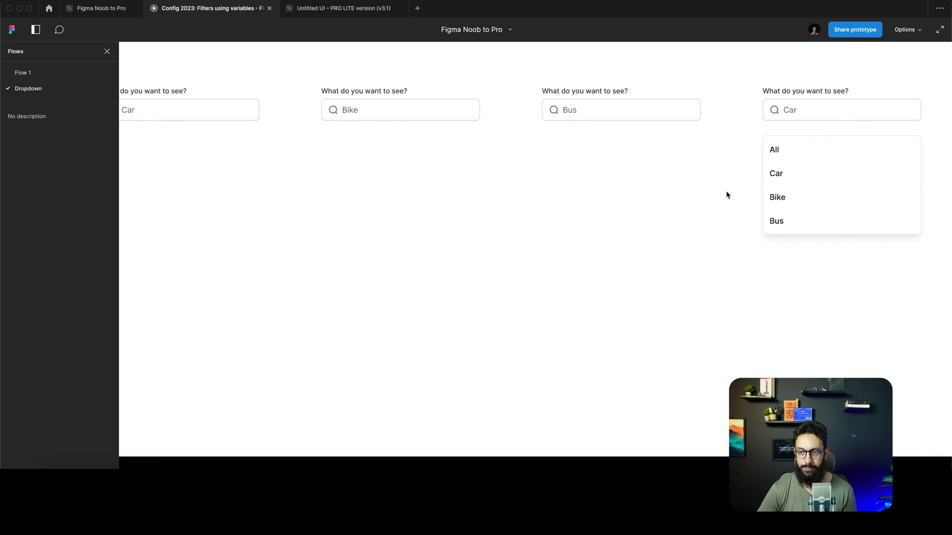
pyautogui.click(694, 185)
# Step: Restart the prototype and test the first dropdown by choosing Car and reopening its menu
pyautogui.hscroll(-3, 273, 112)
pyautogui.press('r')
pyautogui.click(218, 111)
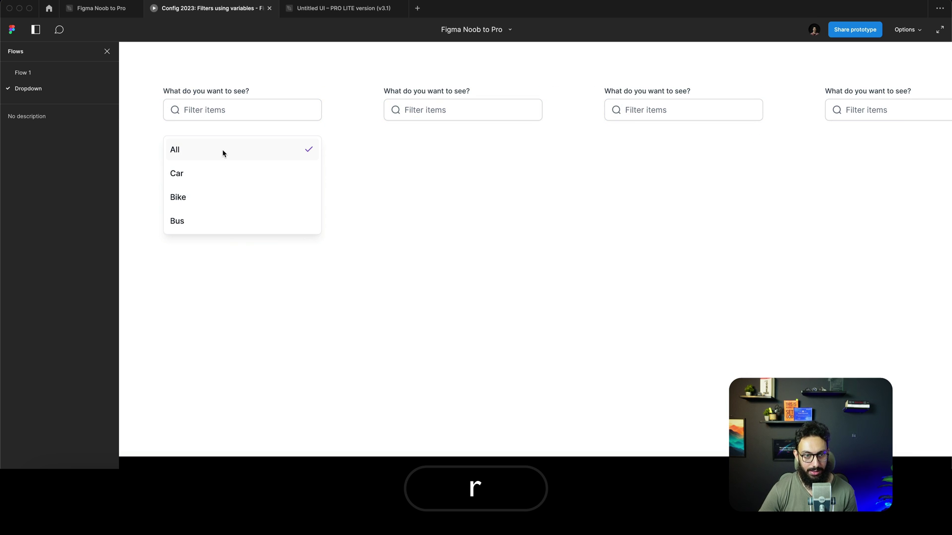
pyautogui.click(213, 176)
pyautogui.click(245, 102)
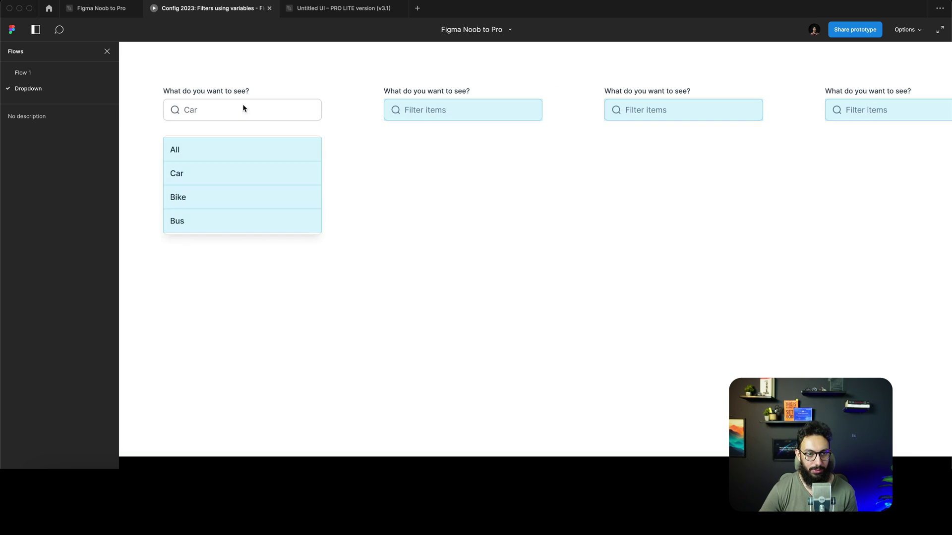
# Step: Return to the design file and inspect the click interaction that leads from the open Car variant's Car option to the closed Car variant
pyautogui.press('super+2')
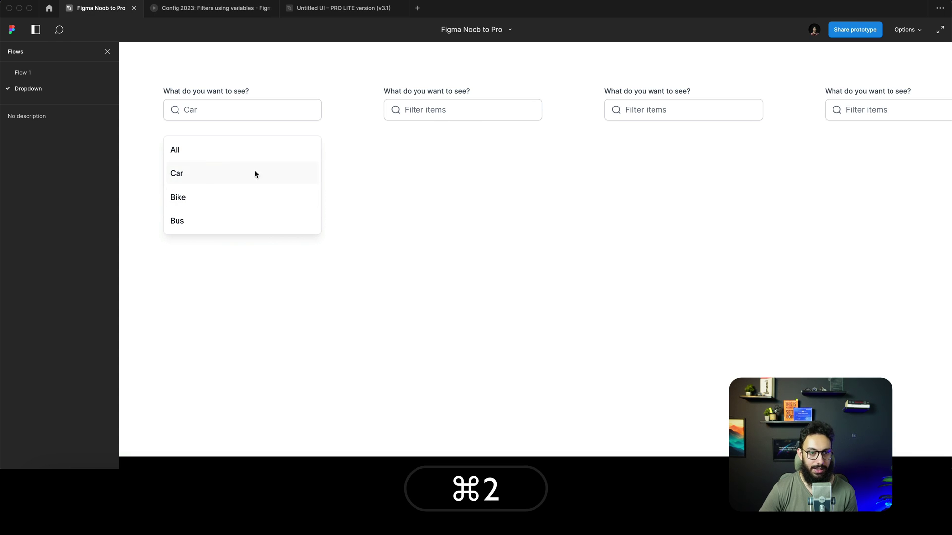
pyautogui.press('Escape')
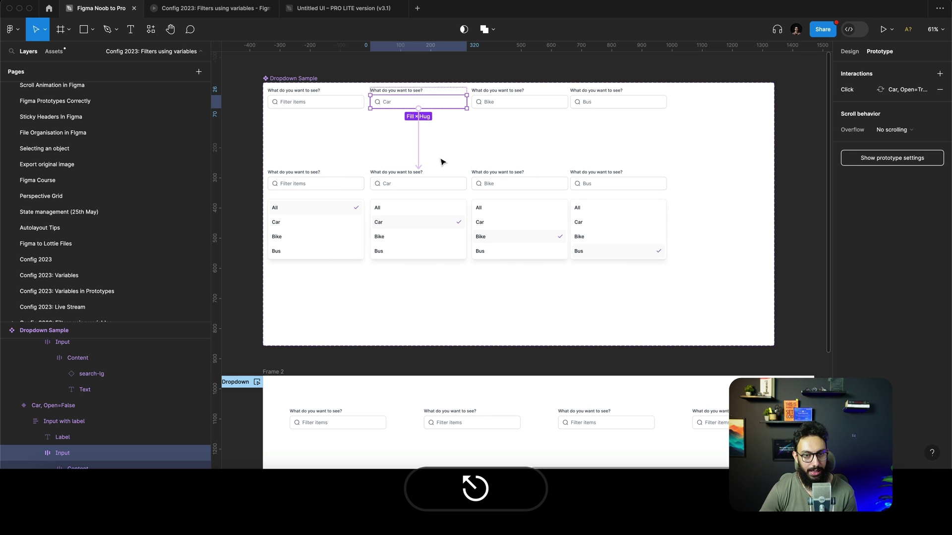
pyautogui.press('Escape')
pyautogui.press('ctrl+super+r')
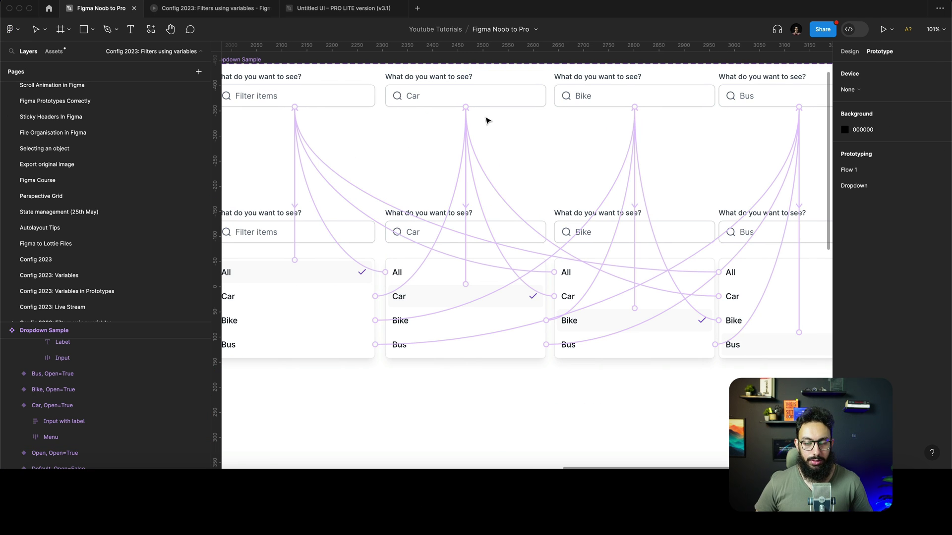
pyautogui.click(468, 184)
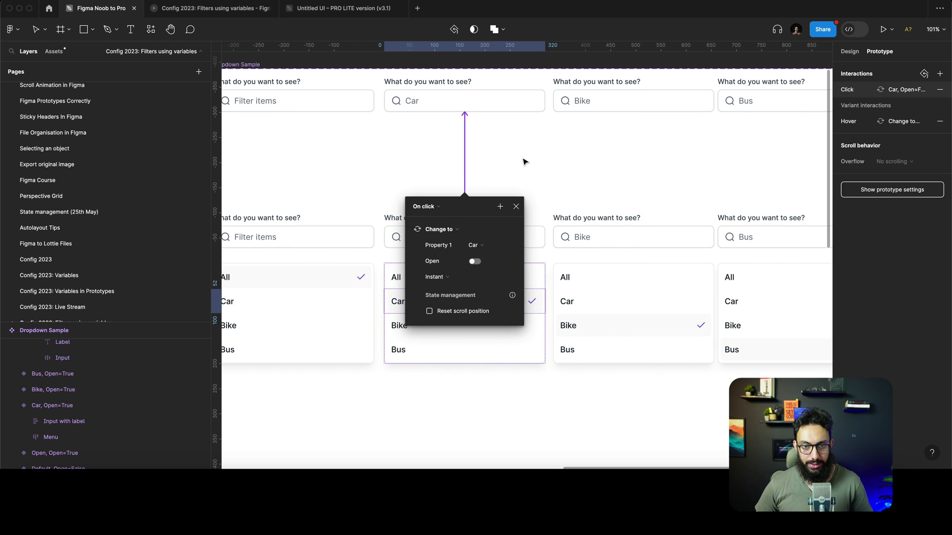
pyautogui.click(524, 162)
# Step: Enable Reset component state on the click interactions of the closed Car, Bike and Bus variants' inputs together
pyautogui.click(487, 110)
pyautogui.click(487, 110)
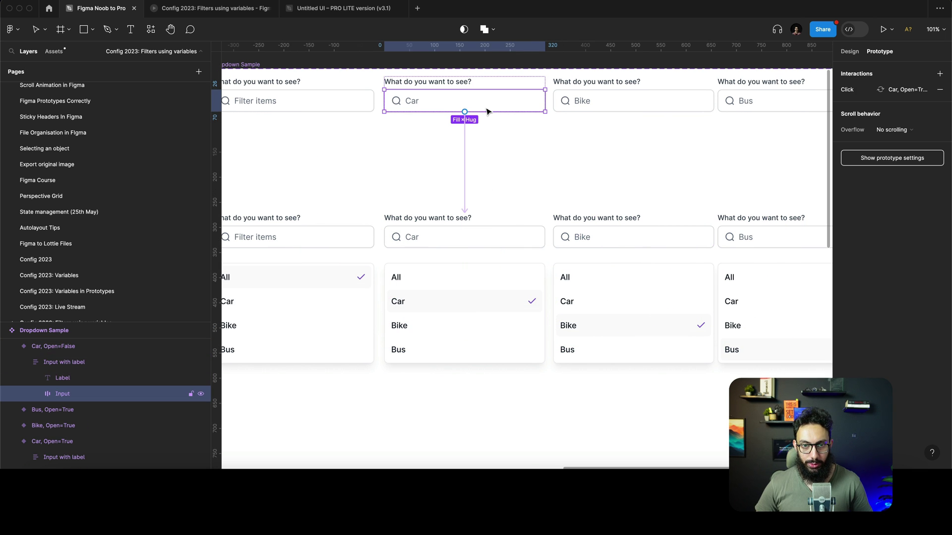
pyautogui.keyDown('shift'); pyautogui.click(600, 109); pyautogui.keyUp('shift')
pyautogui.keyDown('shift'); pyautogui.click(675, 108); pyautogui.keyUp('shift')
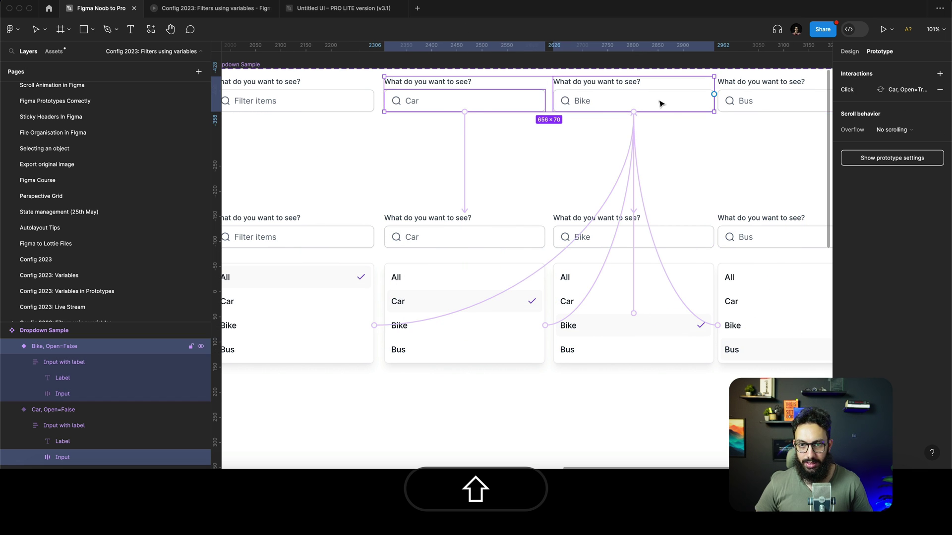
pyautogui.click(521, 106)
pyautogui.keyDown('shift'); pyautogui.click(607, 100); pyautogui.keyUp('shift')
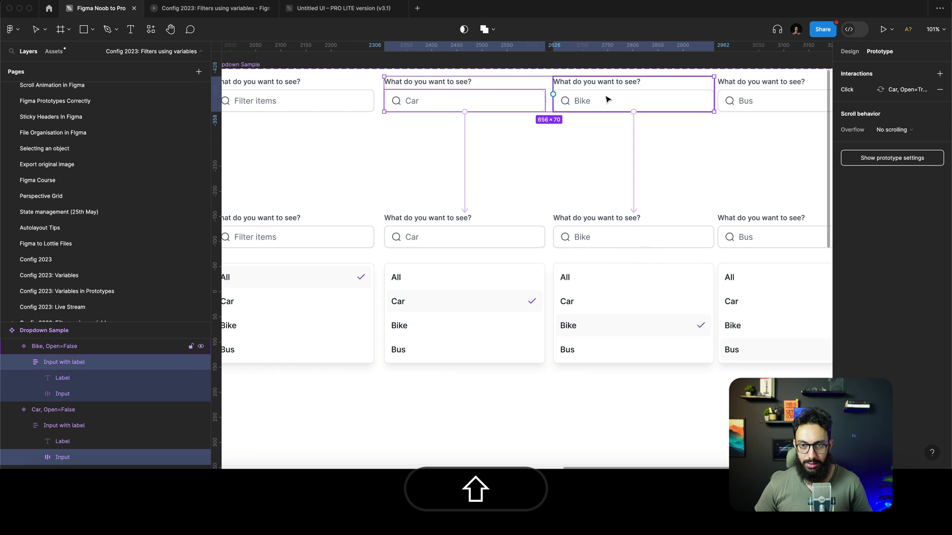
pyautogui.keyDown('shift'); pyautogui.click(607, 100); pyautogui.keyUp('shift')
pyautogui.keyDown('shift'); pyautogui.click(745, 100); pyautogui.keyUp('shift')
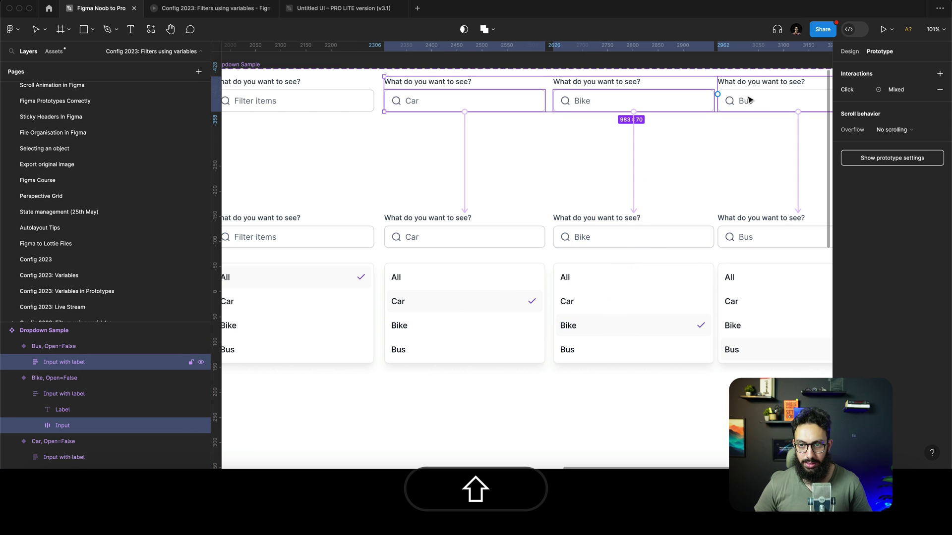
pyautogui.keyDown('shift'); pyautogui.click(749, 99); pyautogui.keyUp('shift')
pyautogui.click(889, 92)
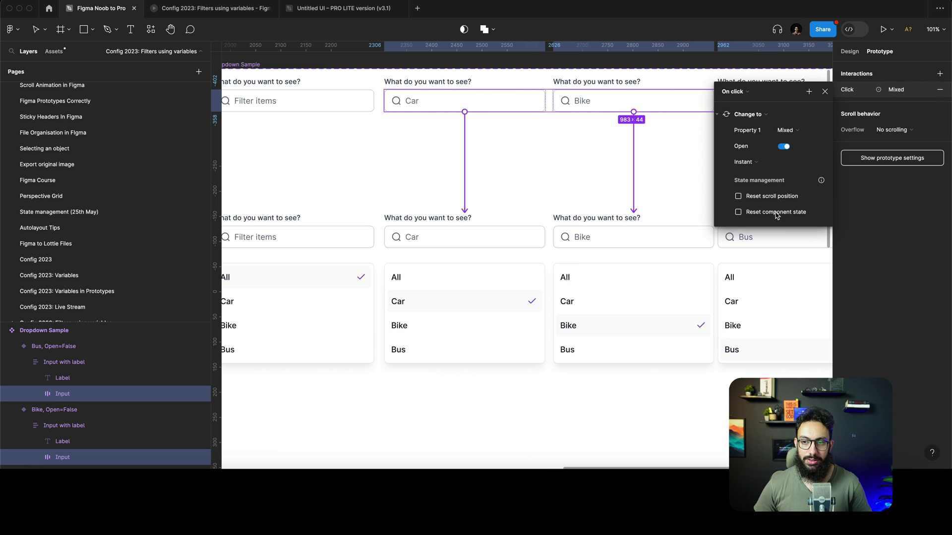
pyautogui.click(775, 212)
# Step: Restart the prototype preview and test the second dropdown by choosing Car, Bike and Bus in turn, reopening its menu after each choice
pyautogui.press('super+3')
pyautogui.press('super+r')
pyautogui.press('r')
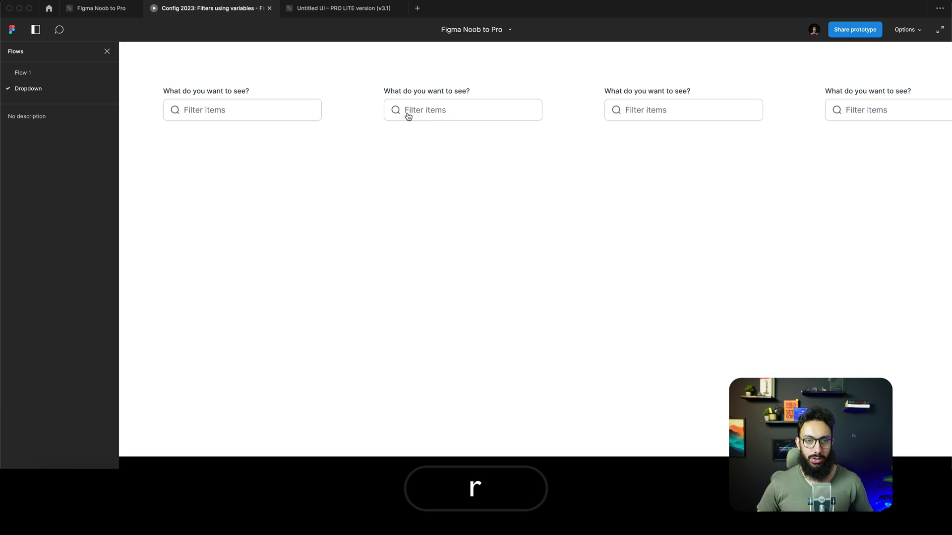
pyautogui.click(412, 114)
pyautogui.click(410, 173)
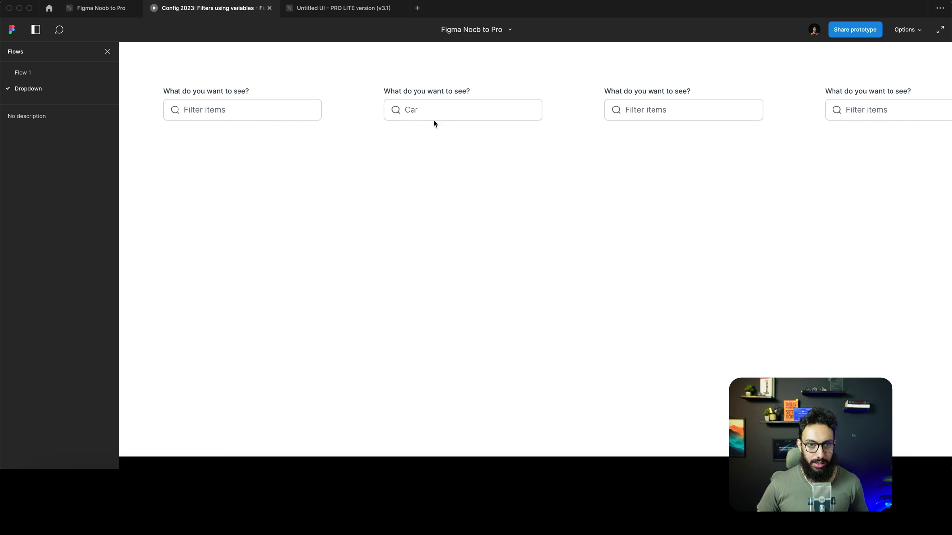
pyautogui.click(435, 112)
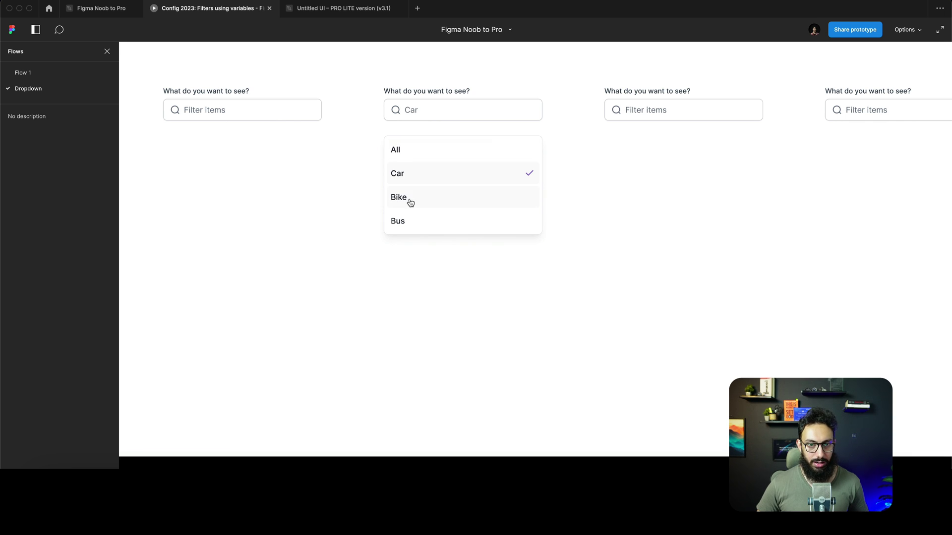
pyautogui.click(410, 198)
pyautogui.click(438, 116)
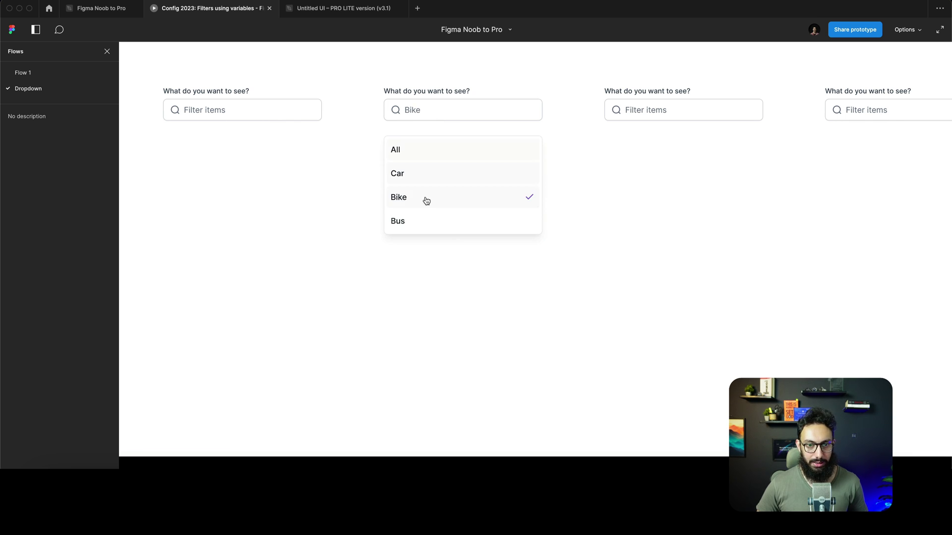
pyautogui.click(411, 229)
pyautogui.click(442, 111)
# Step: Test the third dropdown with Car and the fourth with Bike, reopening both, and open the first dropdown's menu
pyautogui.click(608, 113)
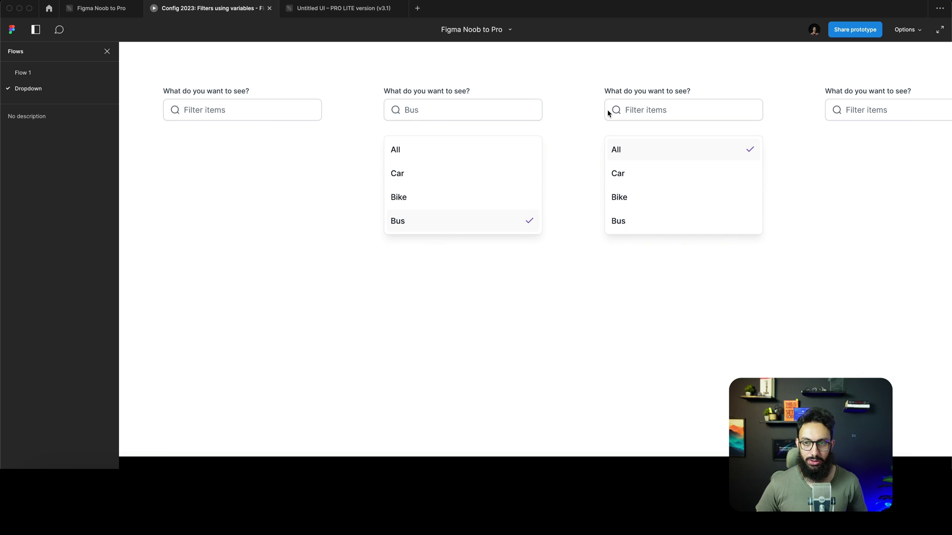
pyautogui.click(644, 175)
pyautogui.click(850, 110)
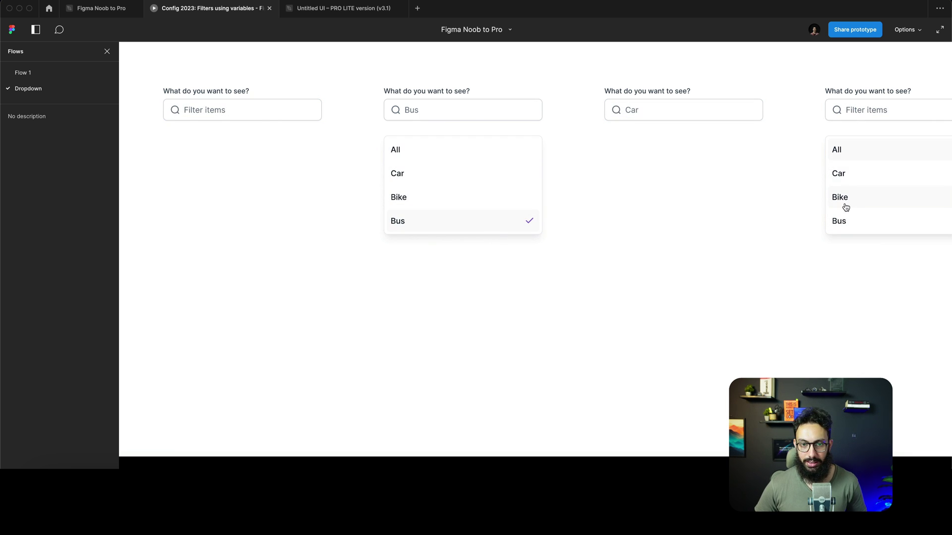
pyautogui.click(846, 198)
pyautogui.click(859, 108)
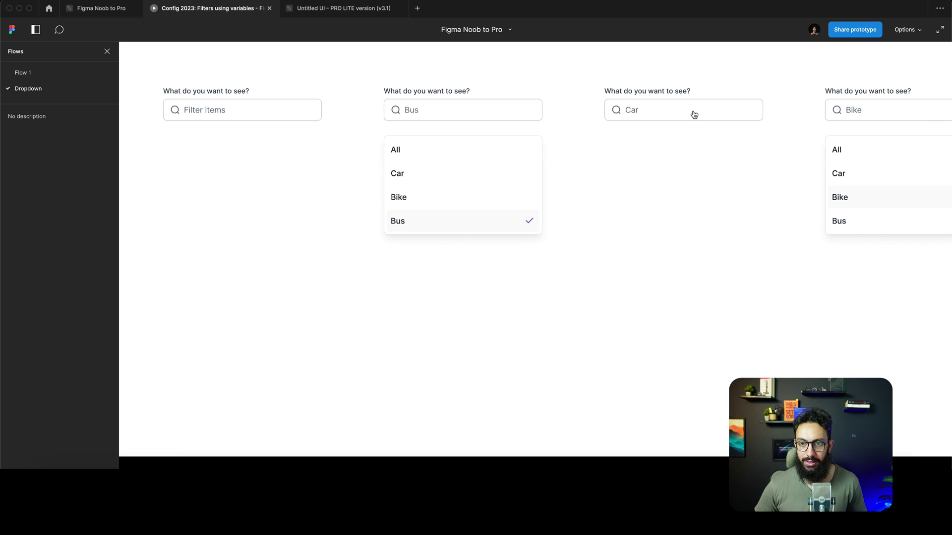
pyautogui.click(693, 114)
pyautogui.click(243, 112)
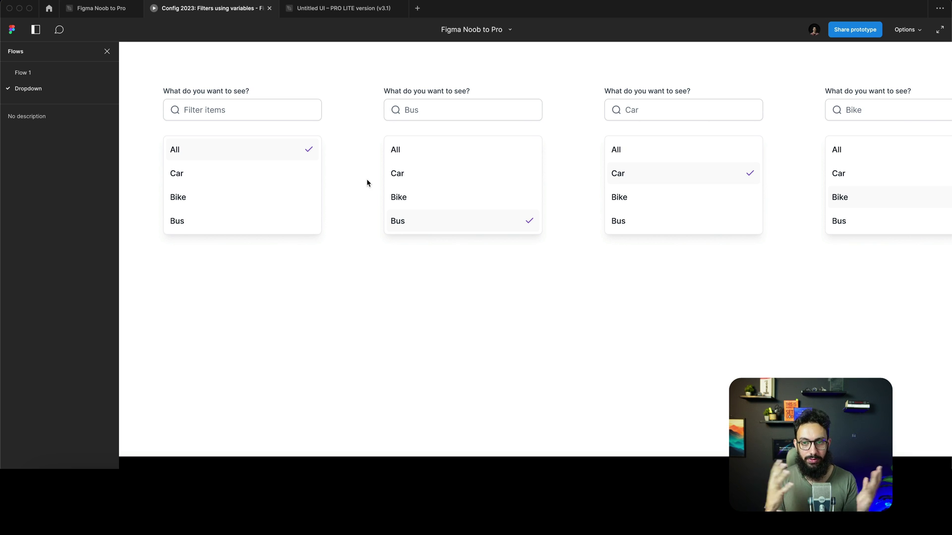
# Step: Return to the design file and view the Dropdown Sample component set above the Dropdown flow frame
pyautogui.press('super')
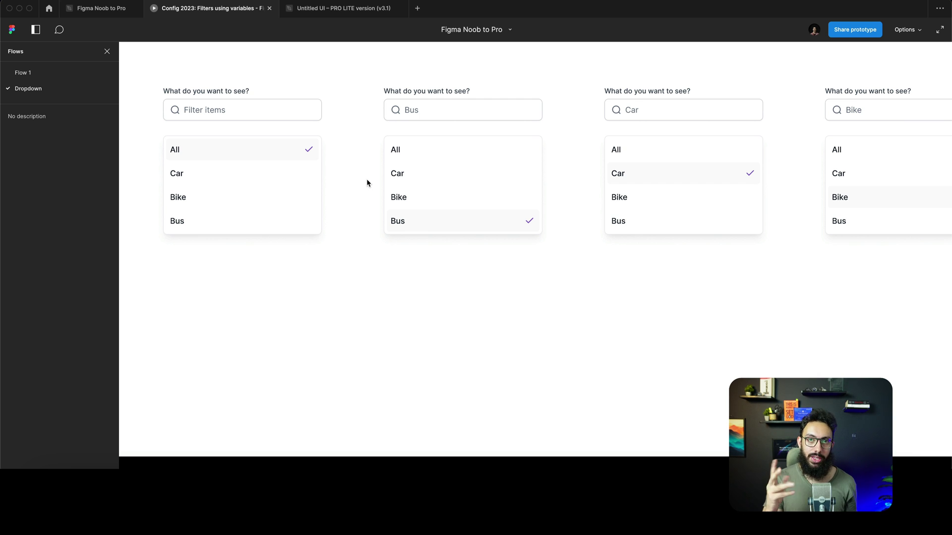
pyautogui.press('super+2')
pyautogui.scroll(-3, 491, 180)
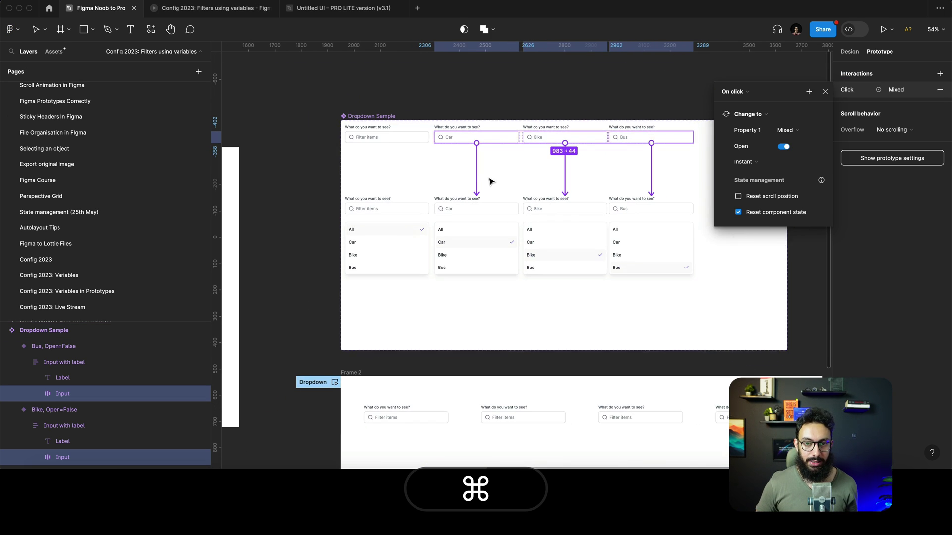
pyautogui.hscroll(2, 480, 181)
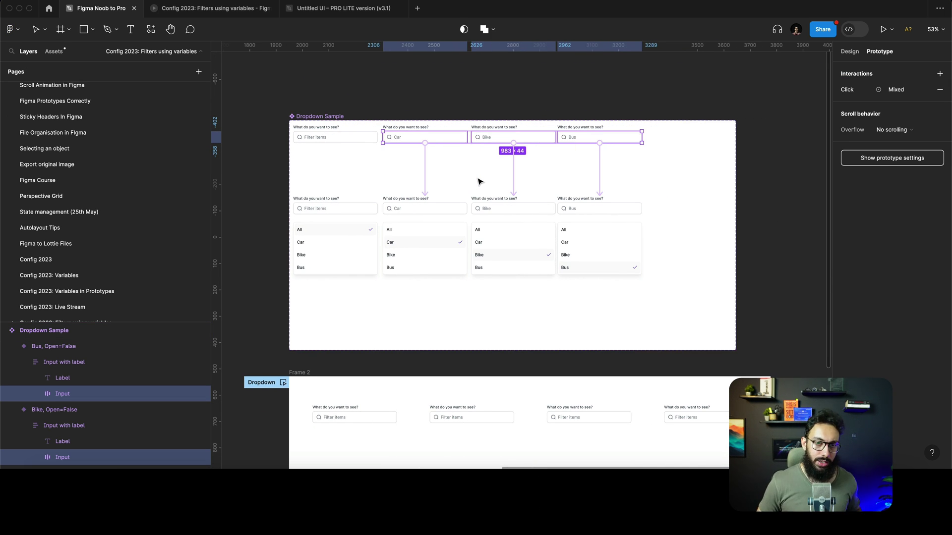